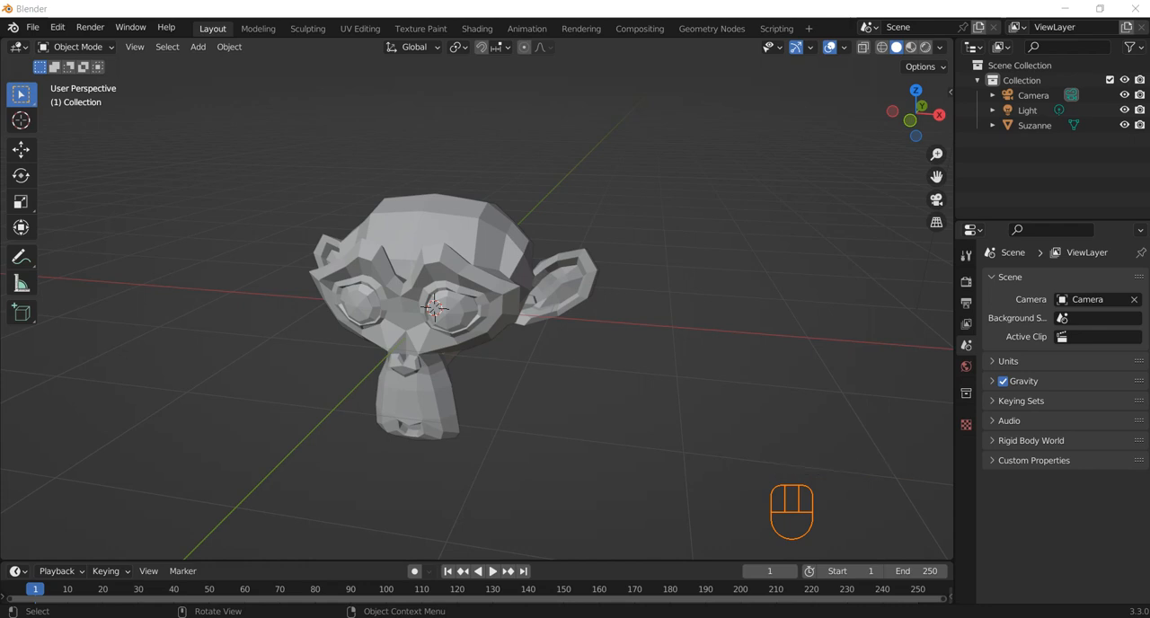
Step: Add a NURBS path curve at the 3D cursor inside the monkey head
{"action": "left_click", "coordinate": [520, 210]}
{"action": "key", "text": "shift+a"}
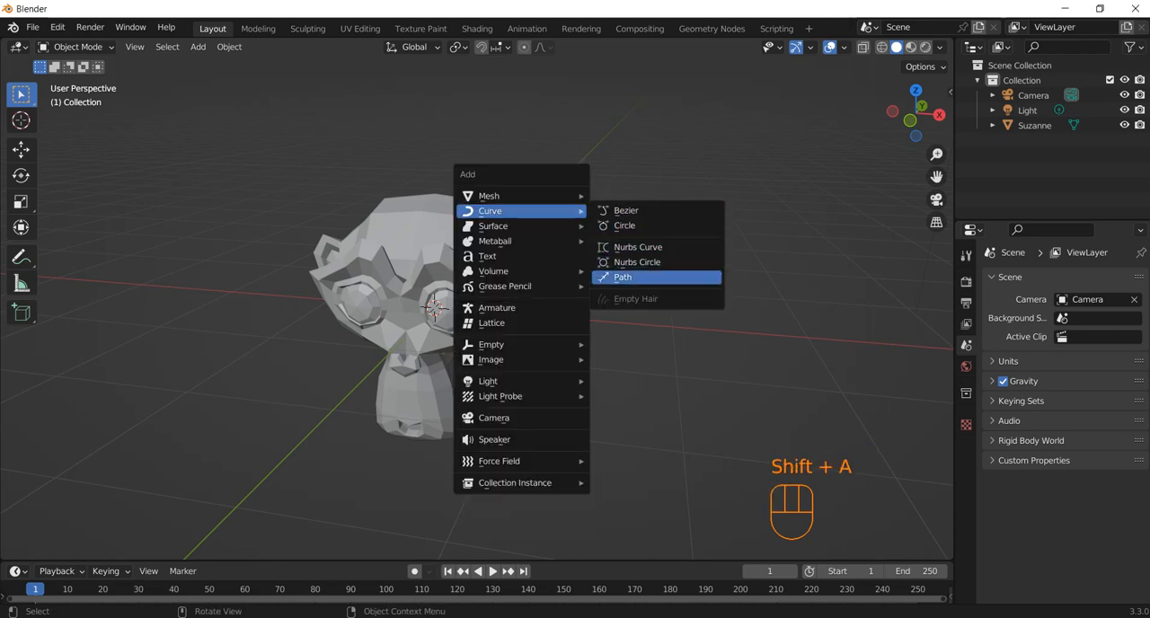
{"action": "left_click", "coordinate": [622, 276]}
Step: Try rotating the new path 90° about the global Z axis
{"action": "type", "text": "rz"}
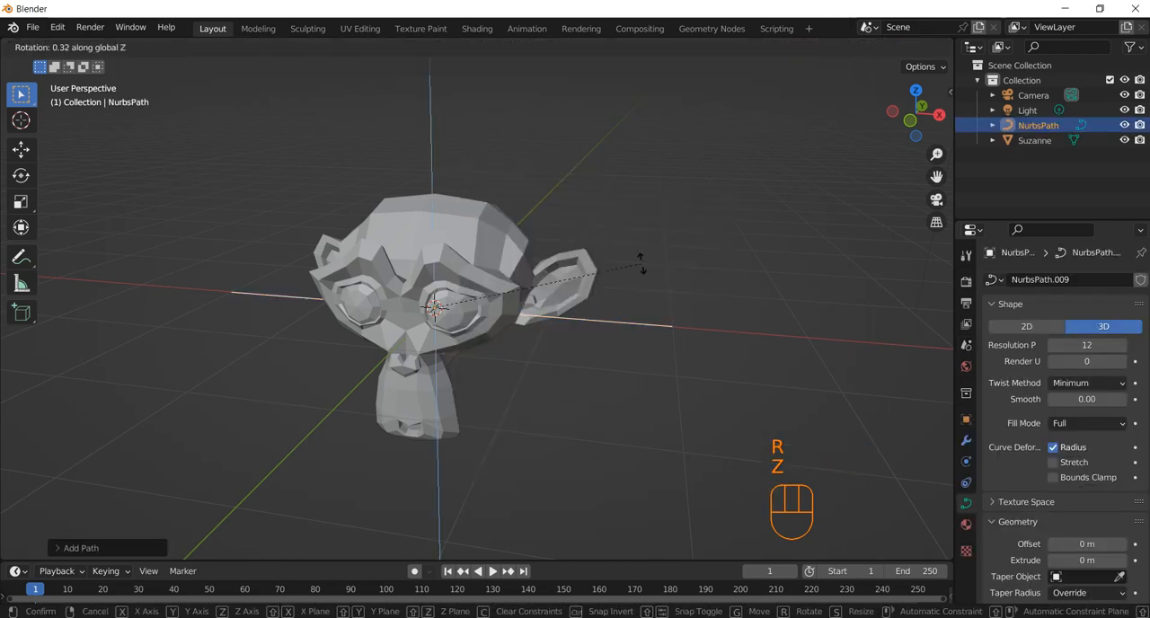
{"action": "type", "text": "90"}
{"action": "key", "text": "KP_Enter"}
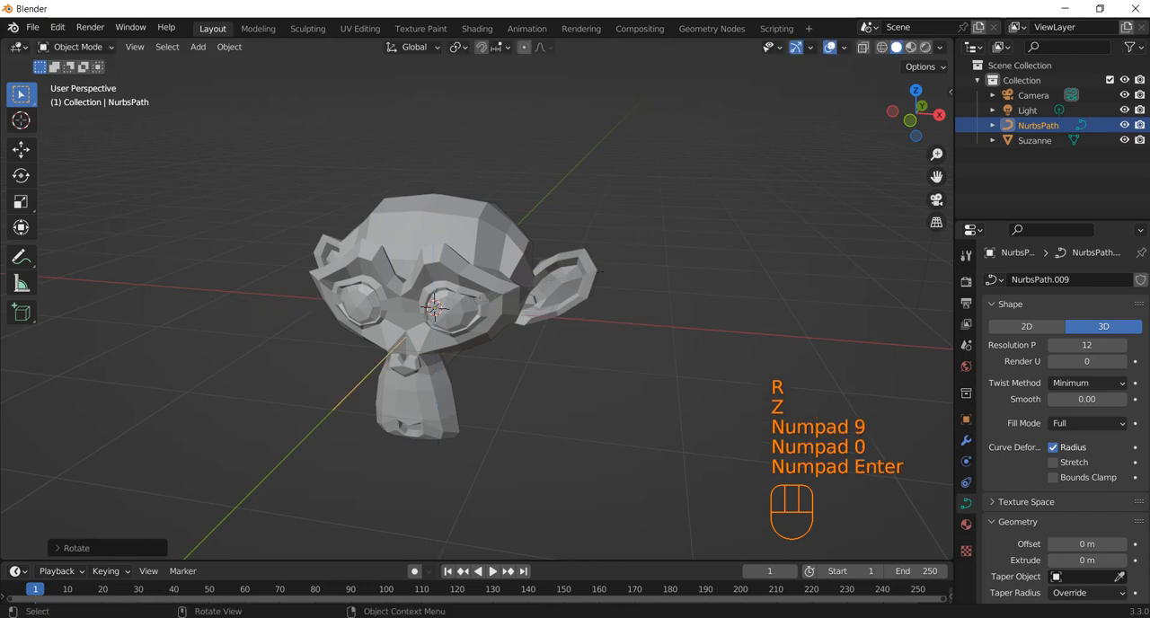
{"action": "key", "text": "r"}
{"action": "type", "text": "z"}
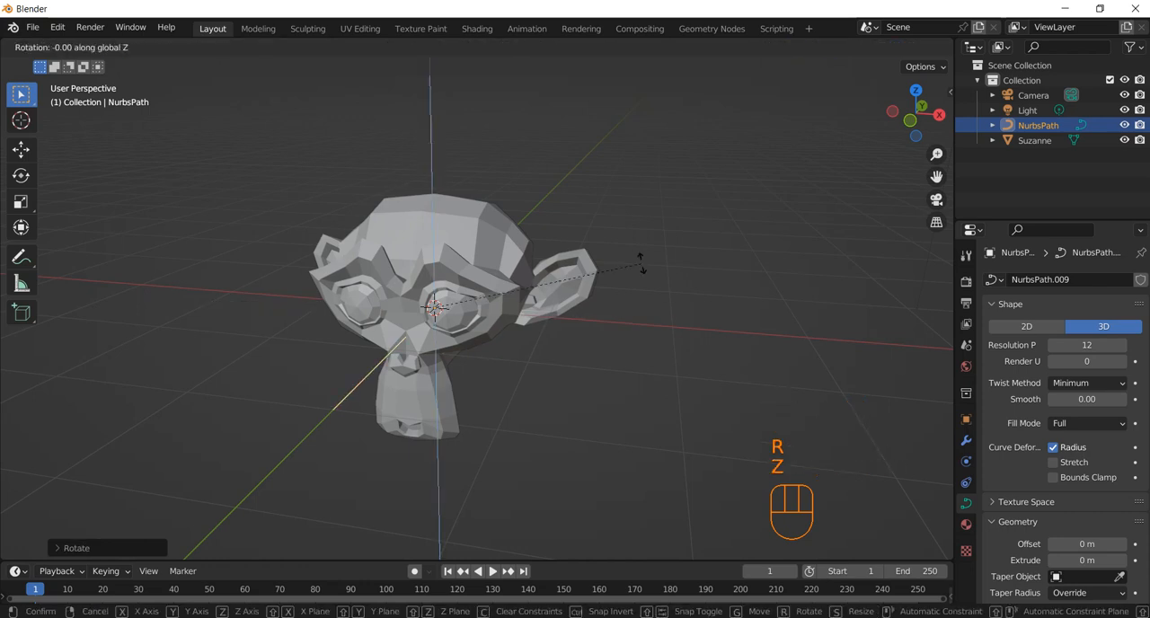
{"action": "type", "text": "y90"}
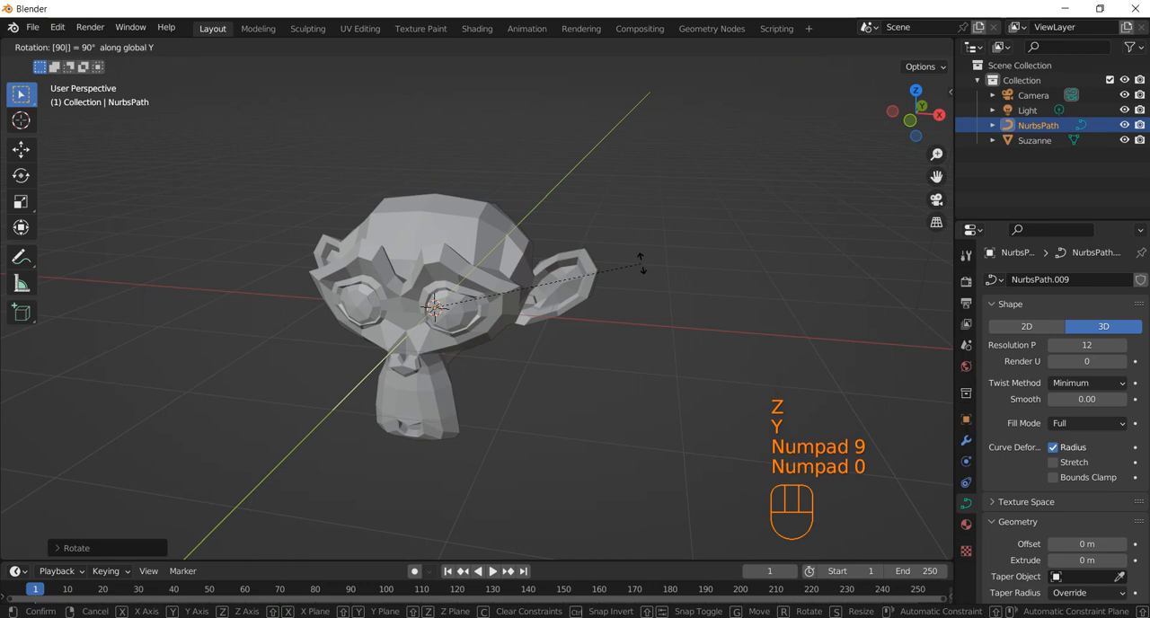
{"action": "key", "text": "Escape"}
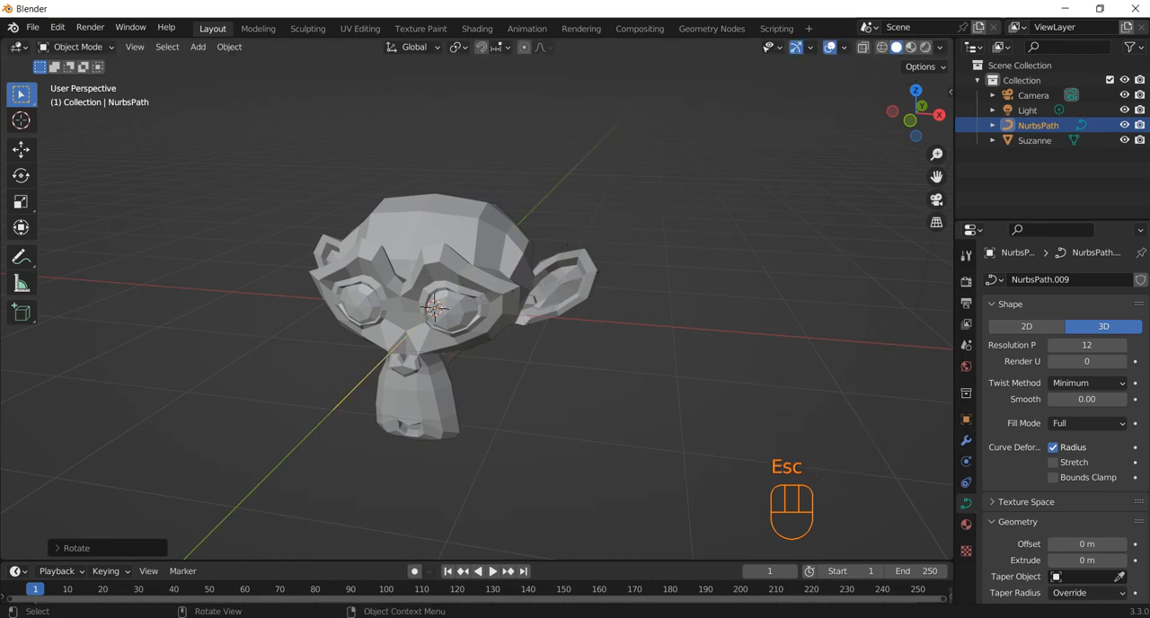
Step: Try rotating the path 90° about the global Y axis, and undo both rotations
{"action": "key", "text": "r"}
{"action": "key", "text": "y"}
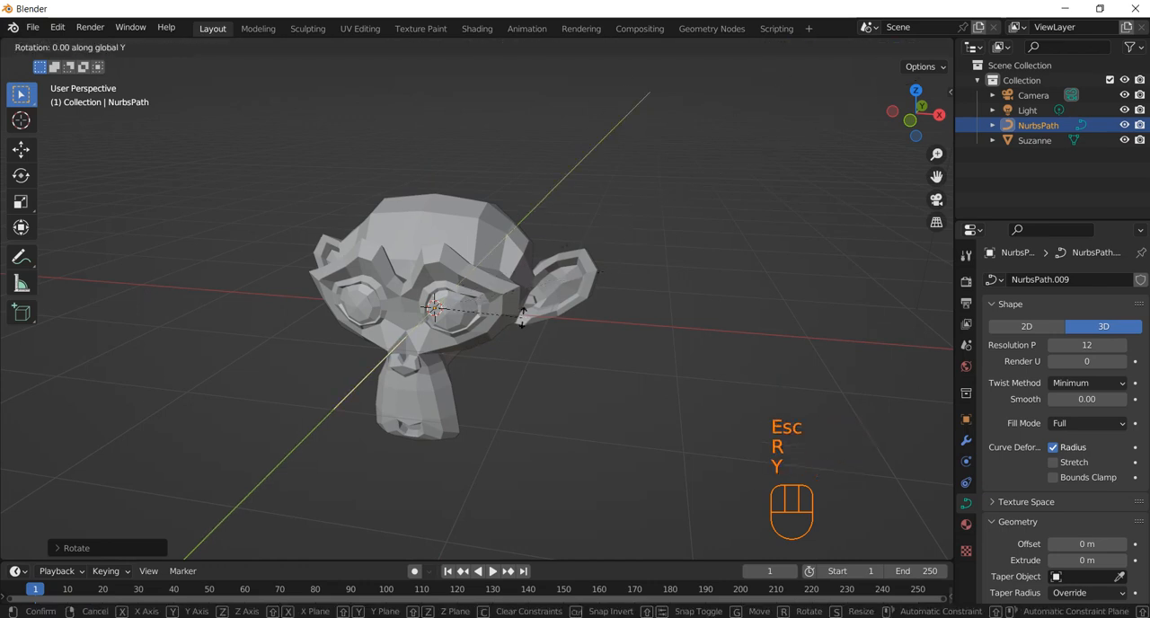
{"action": "key", "text": "KP_9"}
{"action": "key", "text": "KP_0"}
{"action": "key", "text": "KP_Enter"}
{"action": "key", "text": "ctrl+z"}
{"action": "key", "text": "ctrl+z"}
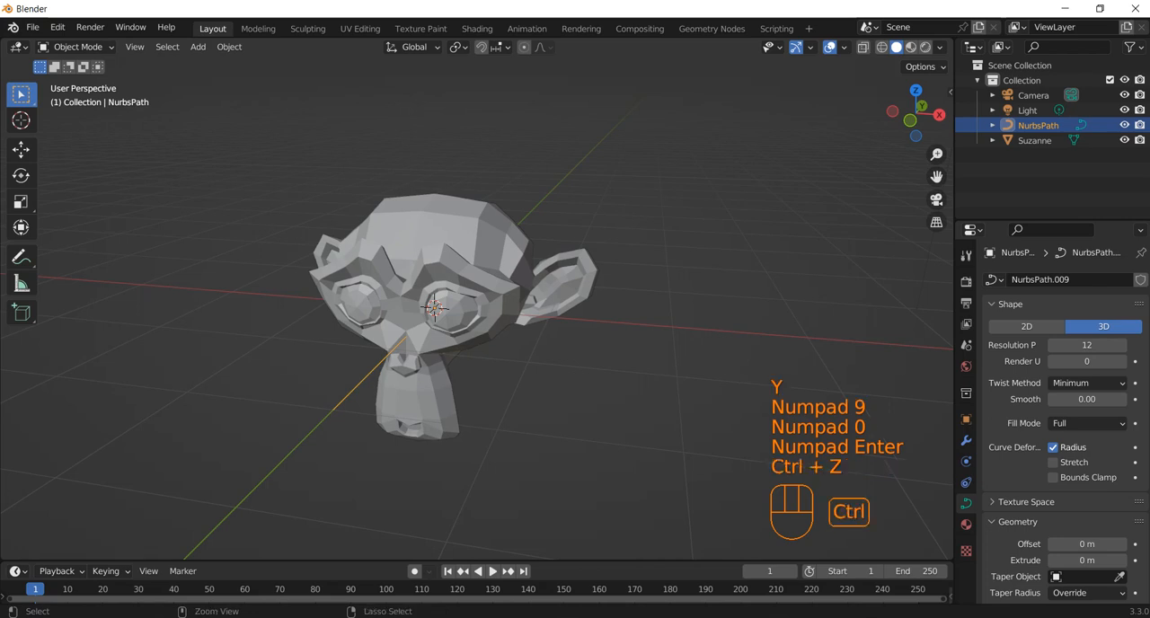
Step: Rotate the path 90° about the global Y axis so that it stands upright
{"action": "key", "text": "r"}
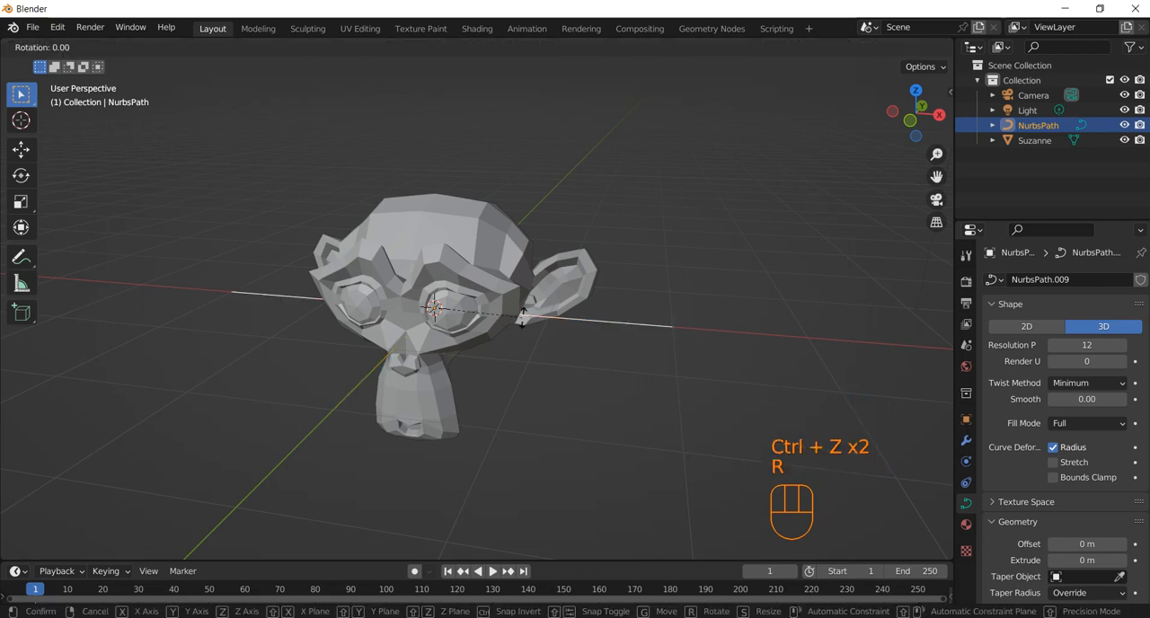
{"action": "key", "text": "y"}
{"action": "key", "text": "KP_9"}
{"action": "key", "text": "KP_0"}
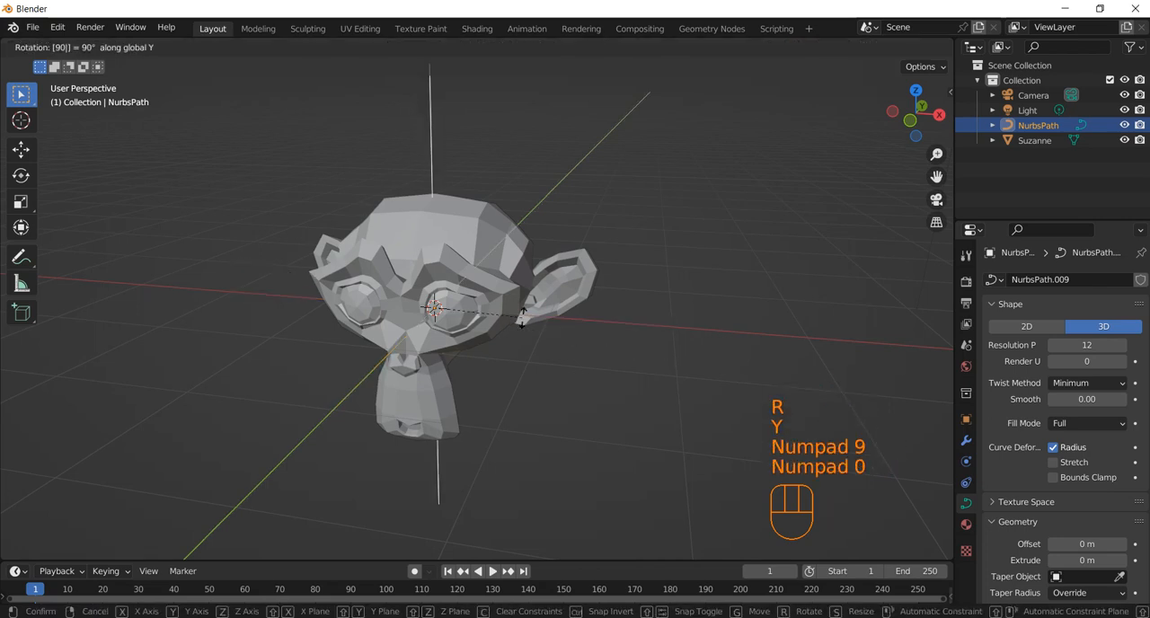
{"action": "key", "text": "KP_Enter"}
Step: Scale the path down and raise it about 1.2 m along Z so it sticks out of the head's crown
{"action": "key", "text": "s"}
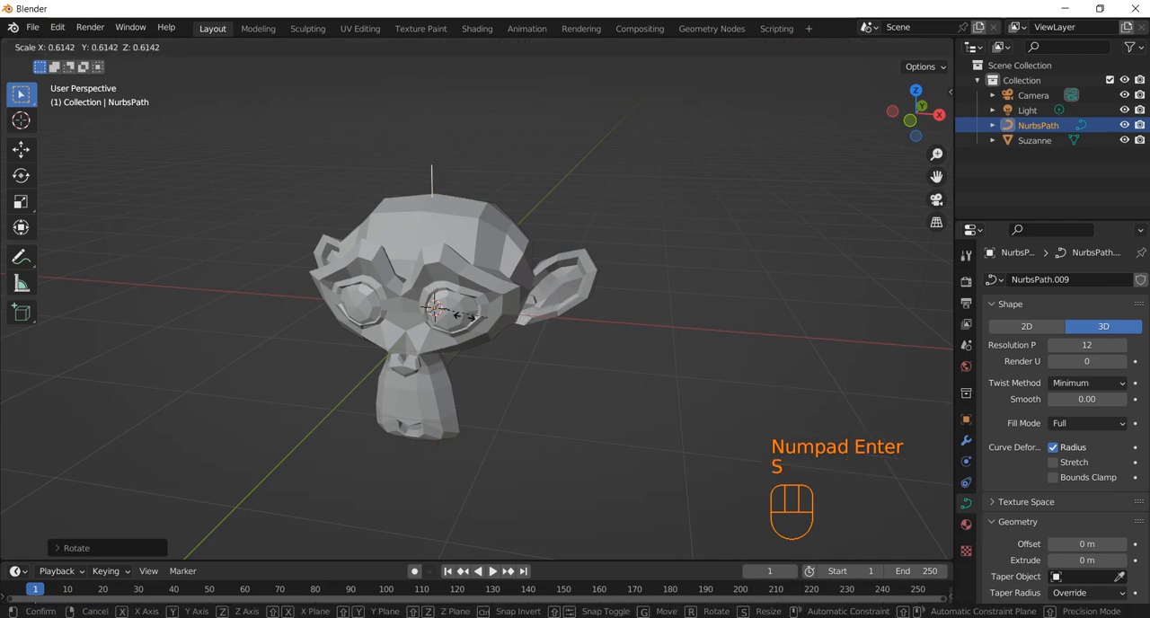
{"action": "left_click", "coordinate": [465, 315]}
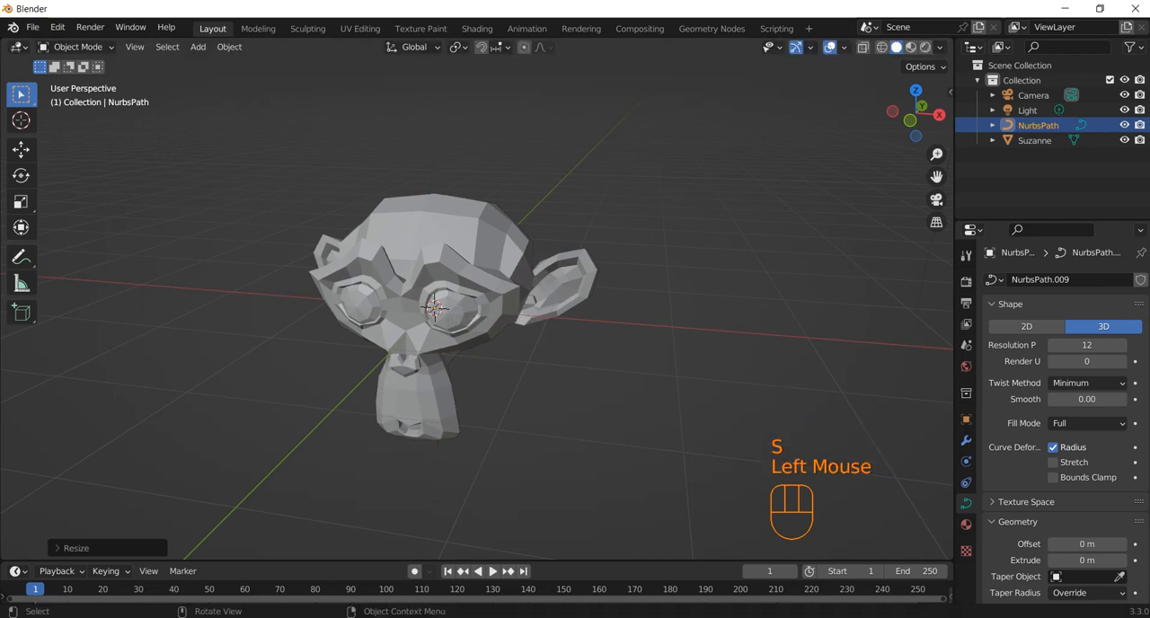
{"action": "key", "text": "g"}
{"action": "key", "text": "y"}
{"action": "key", "text": "z"}
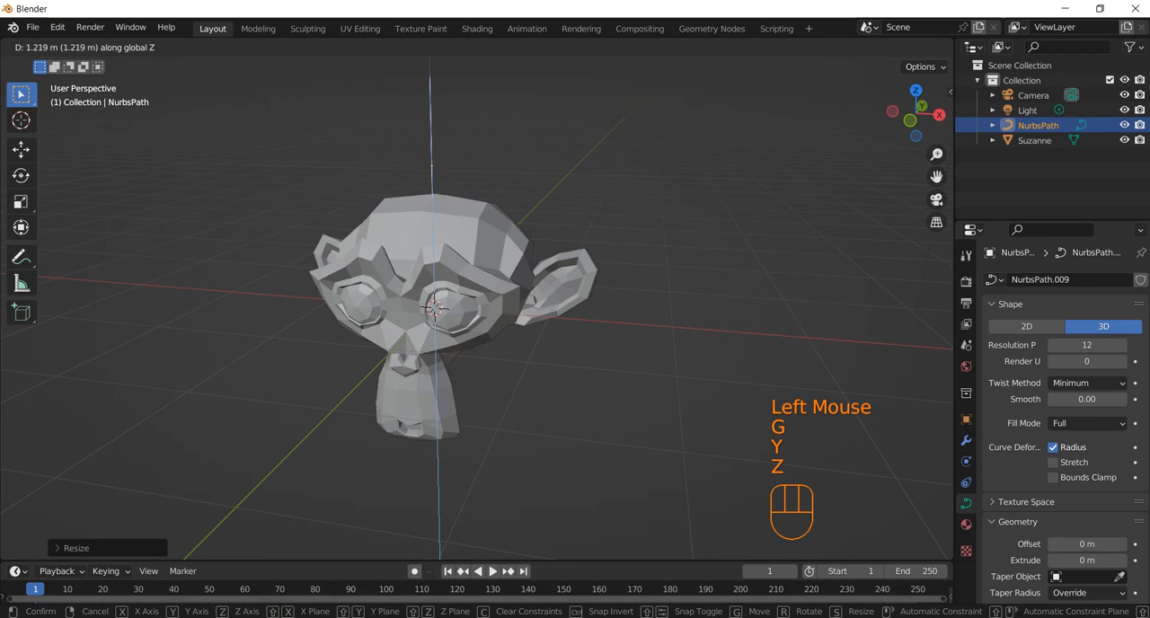
{"action": "left_click", "coordinate": [465, 176]}
{"action": "middle_click_drag", "start_coordinate": [465, 176], "coordinate": [435, 213]}
{"action": "scroll", "coordinate": [434, 214], "scroll_direction": "down", "scroll_amount": 2}
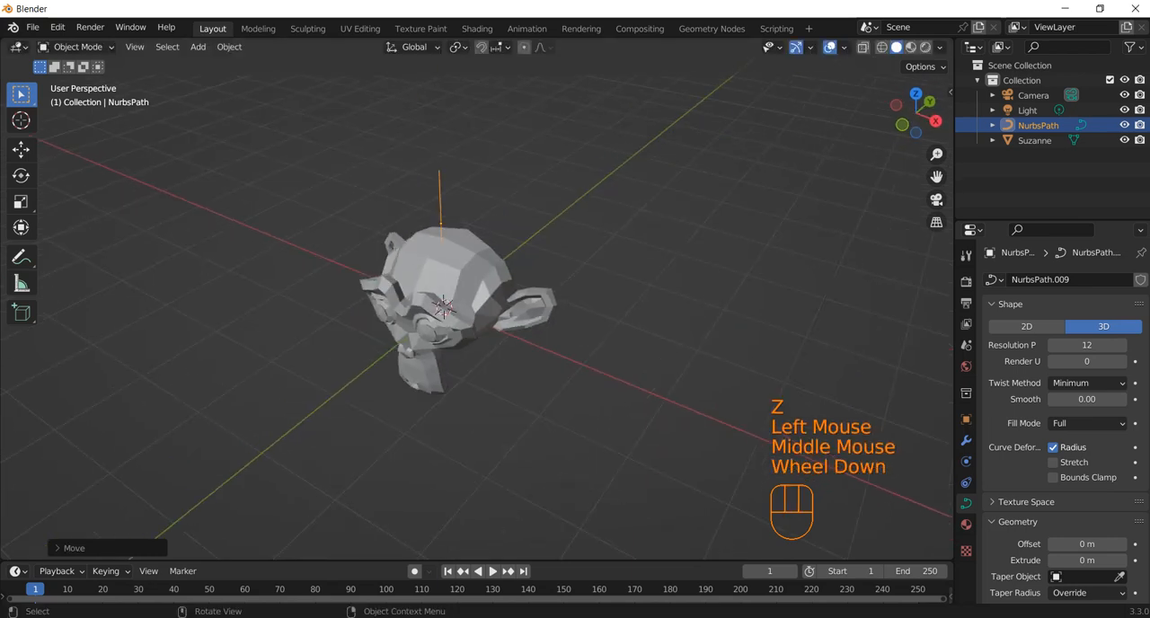
{"action": "scroll", "coordinate": [454, 274], "scroll_direction": "down", "scroll_amount": 1}
{"action": "scroll", "coordinate": [454, 274], "scroll_direction": "up", "scroll_amount": 2}
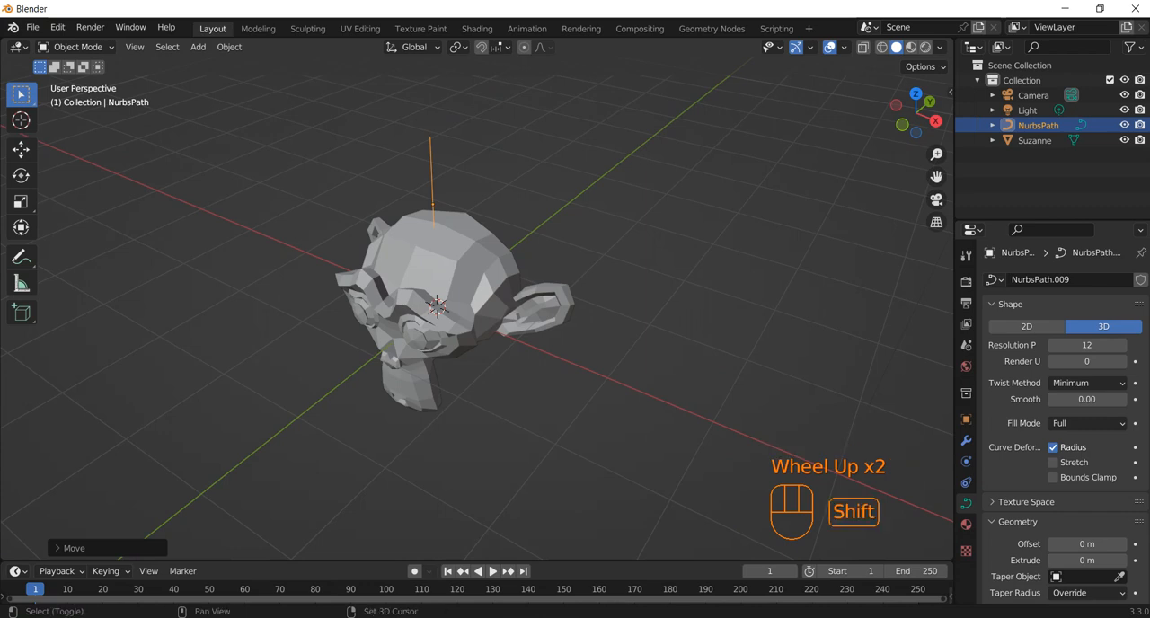
Step: Add a NURBS circle and move it along the X axis, clear of the monkey head
{"action": "key", "text": "shift+a"}
{"action": "mouse_move", "coordinate": [503, 207]}
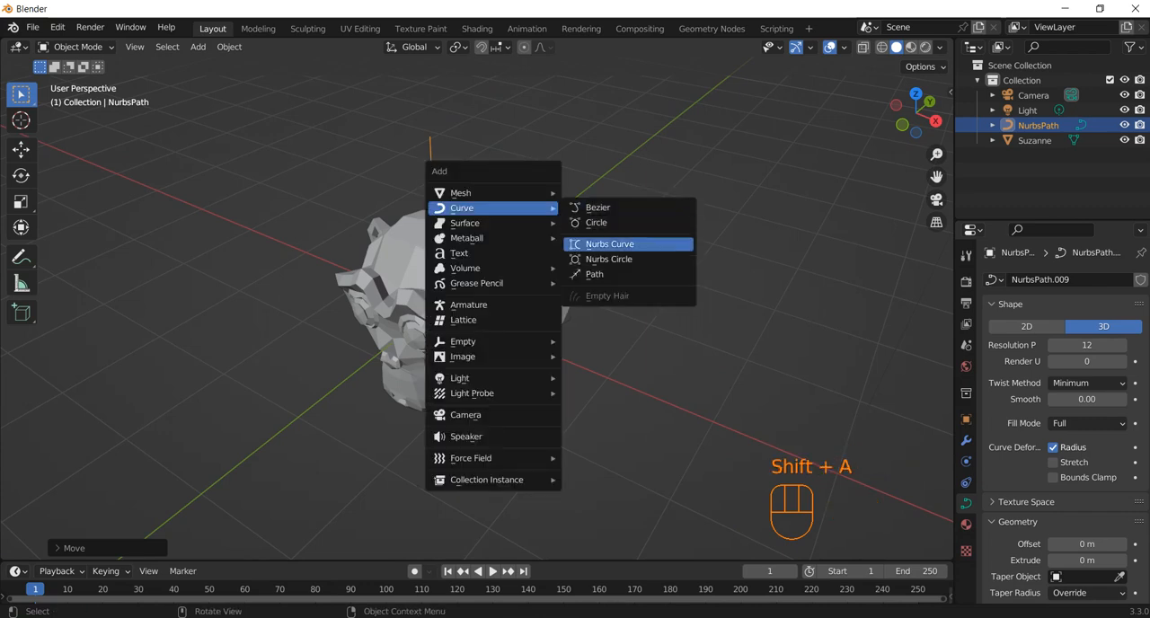
{"action": "left_click", "coordinate": [609, 258]}
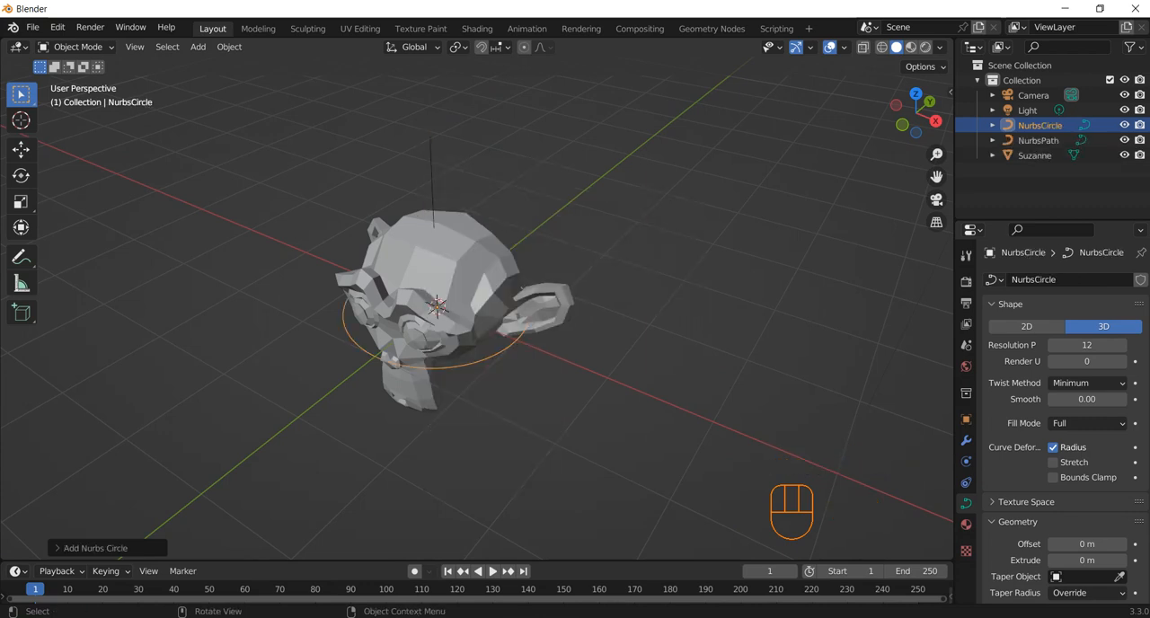
{"action": "key", "text": "g"}
{"action": "key", "text": "x"}
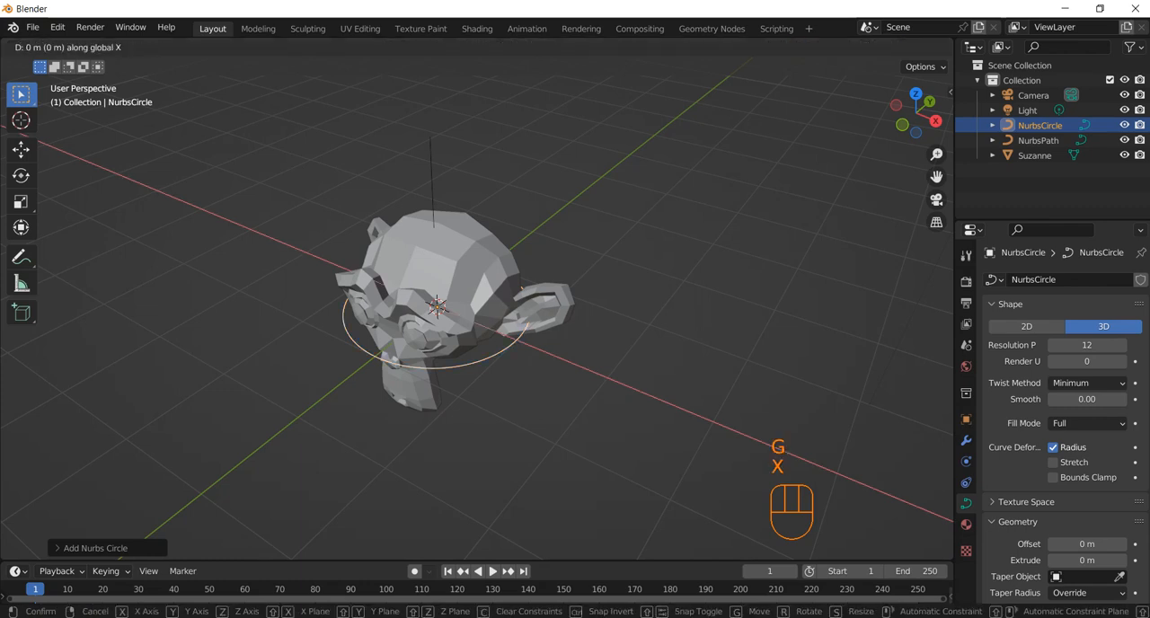
{"action": "left_click", "coordinate": [808, 341]}
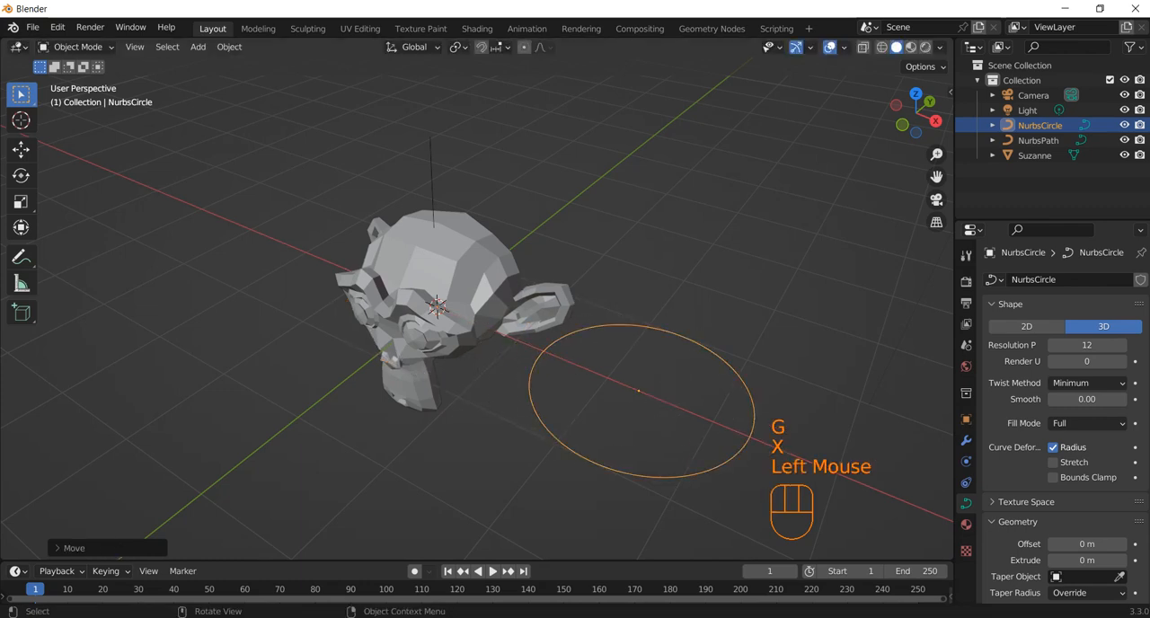
Step: Bevel the upright path by object, using NurbsCircle as its bevel object
{"action": "middle_click_drag", "start_coordinate": [610, 314], "coordinate": [654, 316]}
{"action": "left_click", "coordinate": [437, 183]}
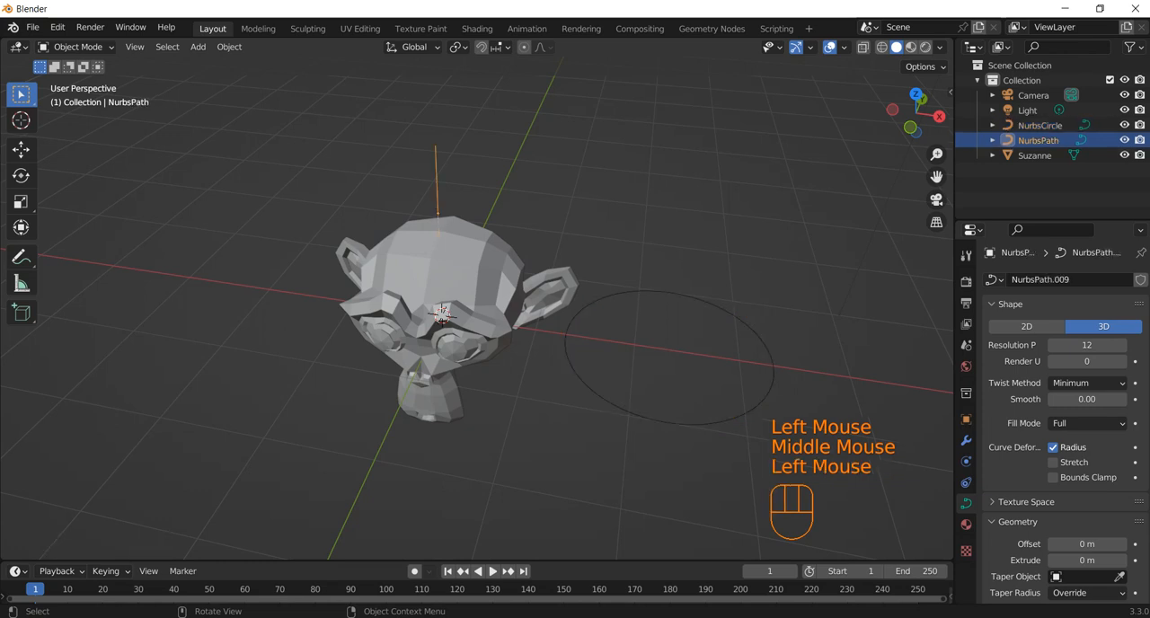
{"action": "left_click", "coordinate": [965, 503]}
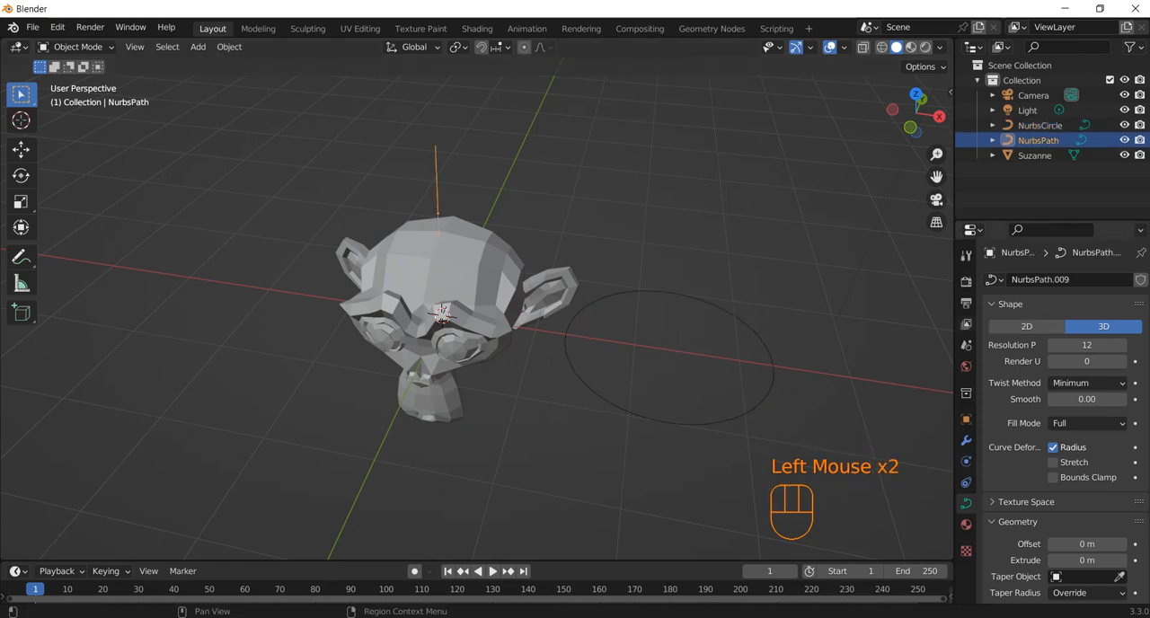
{"action": "left_click_drag", "start_coordinate": [955, 323], "coordinate": [874, 323]}
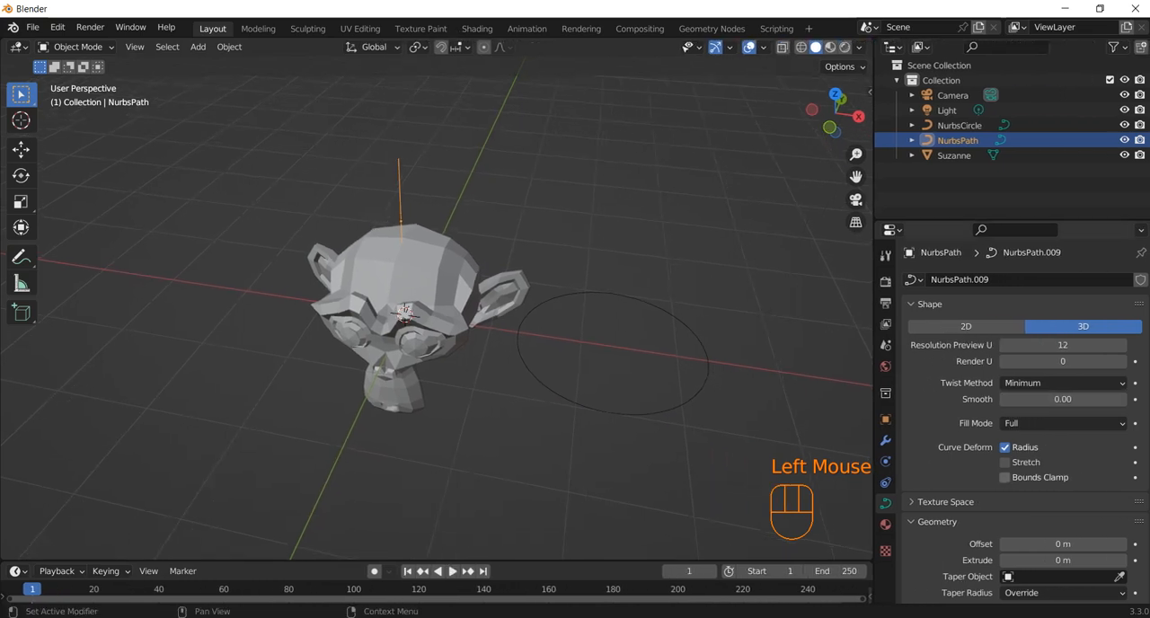
{"action": "scroll", "coordinate": [1063, 472], "scroll_direction": "down", "scroll_amount": 2}
{"action": "scroll", "coordinate": [1024, 413], "scroll_direction": "down", "scroll_amount": 2}
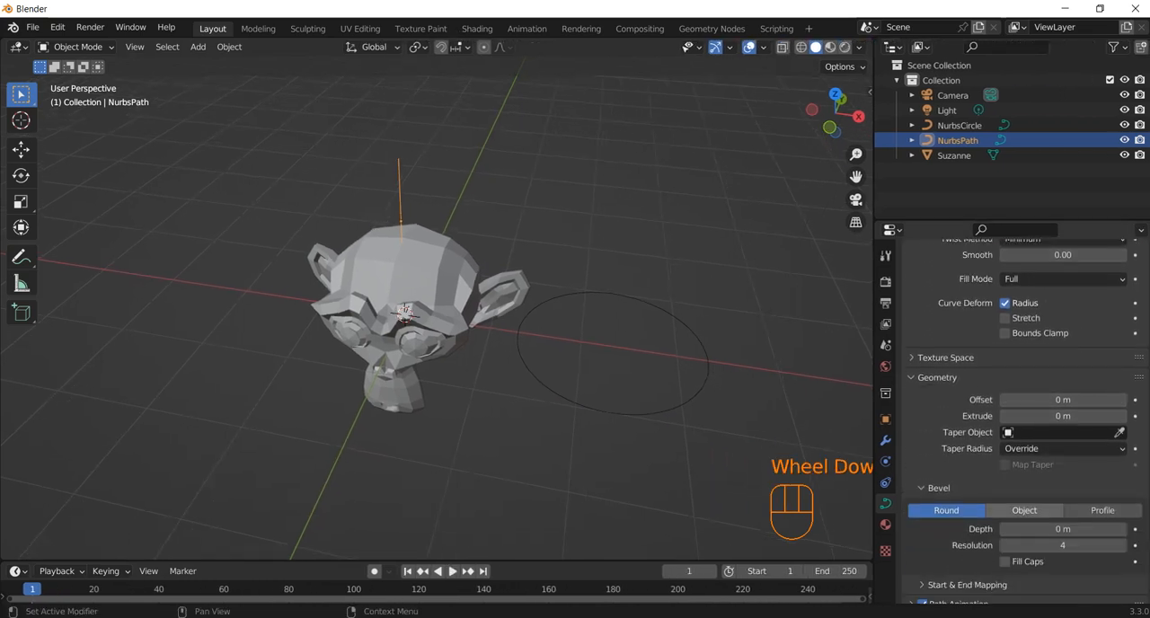
{"action": "left_click", "coordinate": [1024, 510]}
{"action": "left_click", "coordinate": [1032, 529]}
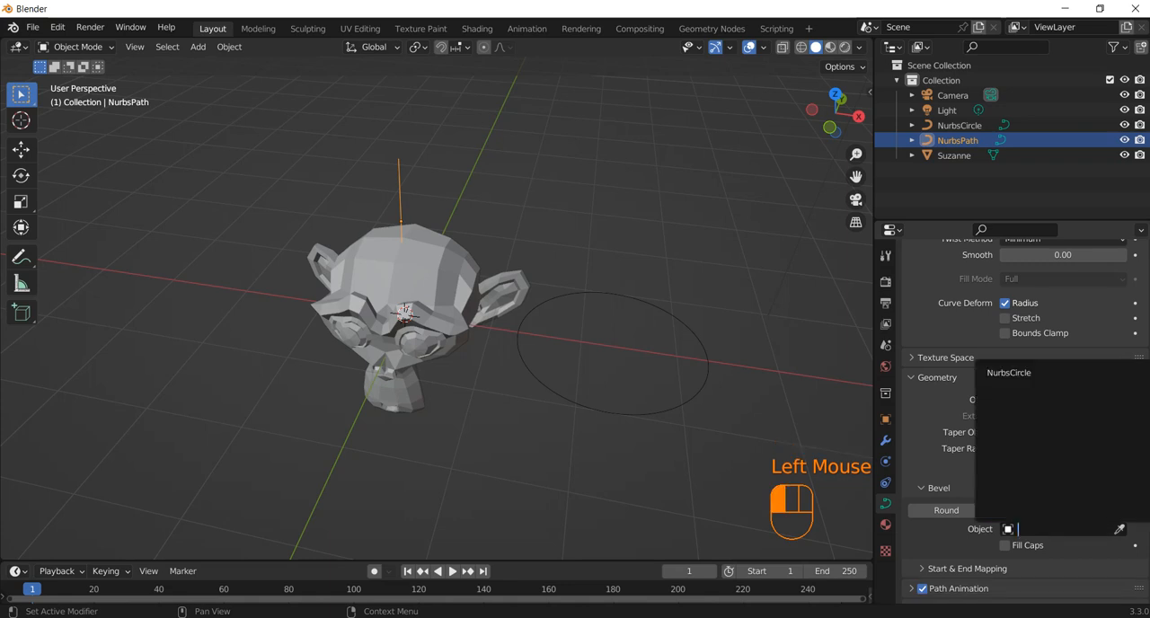
{"action": "left_click", "coordinate": [1008, 373]}
Step: Close the open ends of the beveled path by enabling Fill Caps
{"action": "middle_click_drag", "start_coordinate": [629, 359], "coordinate": [597, 370]}
{"action": "scroll", "coordinate": [598, 370], "scroll_direction": "up", "scroll_amount": 2}
{"action": "scroll", "coordinate": [597, 370], "scroll_direction": "down", "scroll_amount": 1}
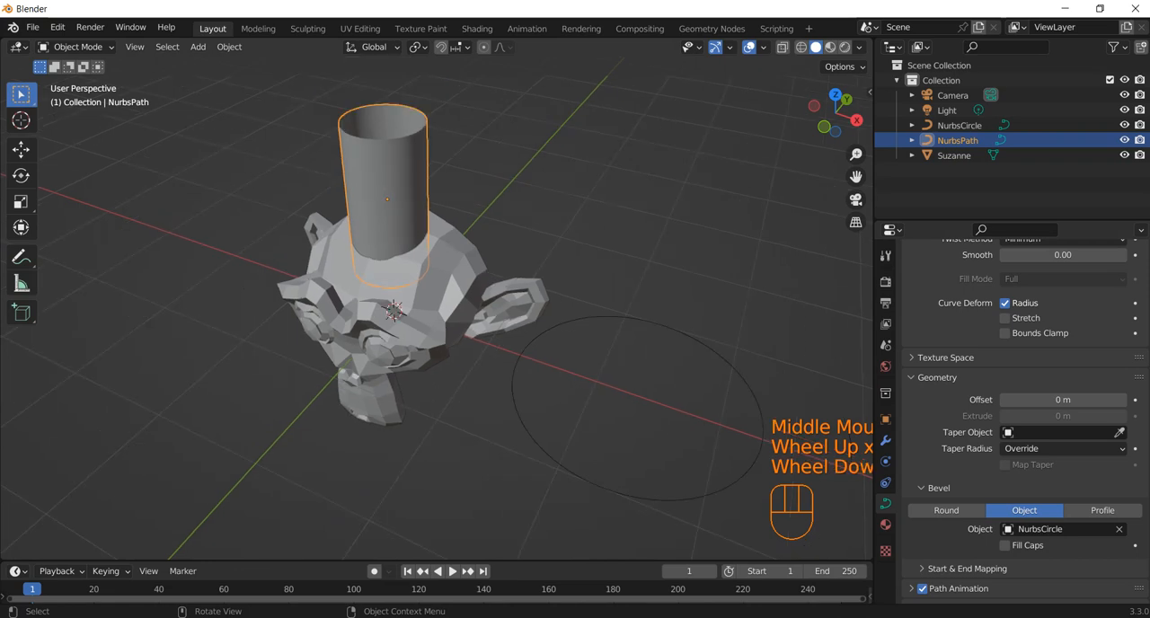
{"action": "left_click", "coordinate": [1004, 545]}
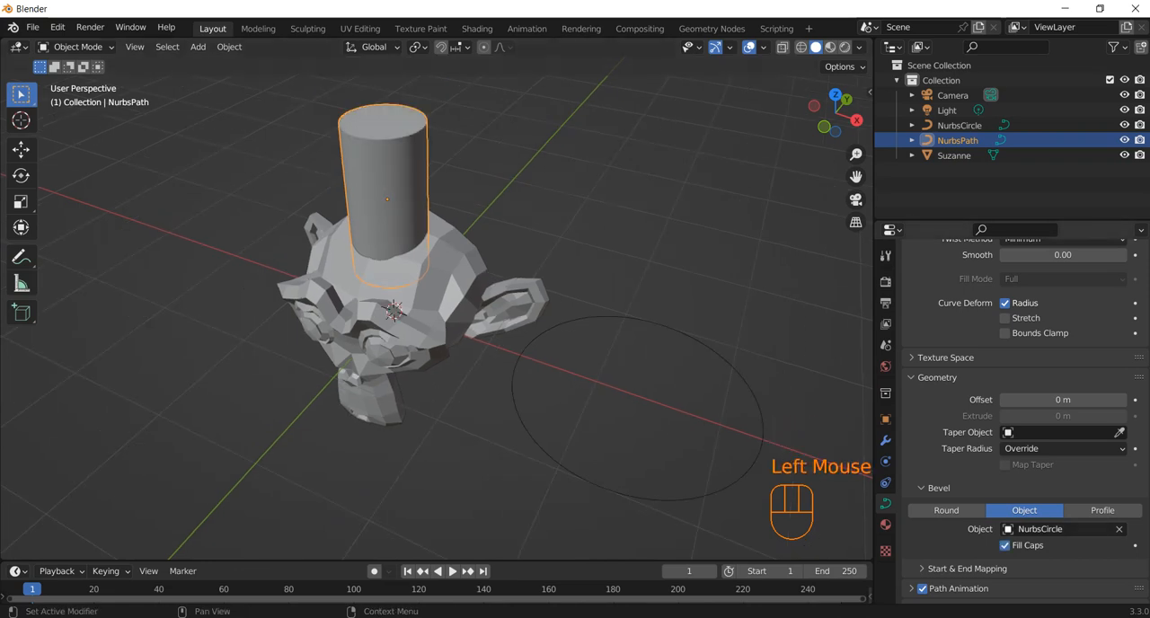
Step: Scale the NURBS circle down to a tiny ring to thin the beveled path into a hair-like strand
{"action": "left_click", "coordinate": [763, 409]}
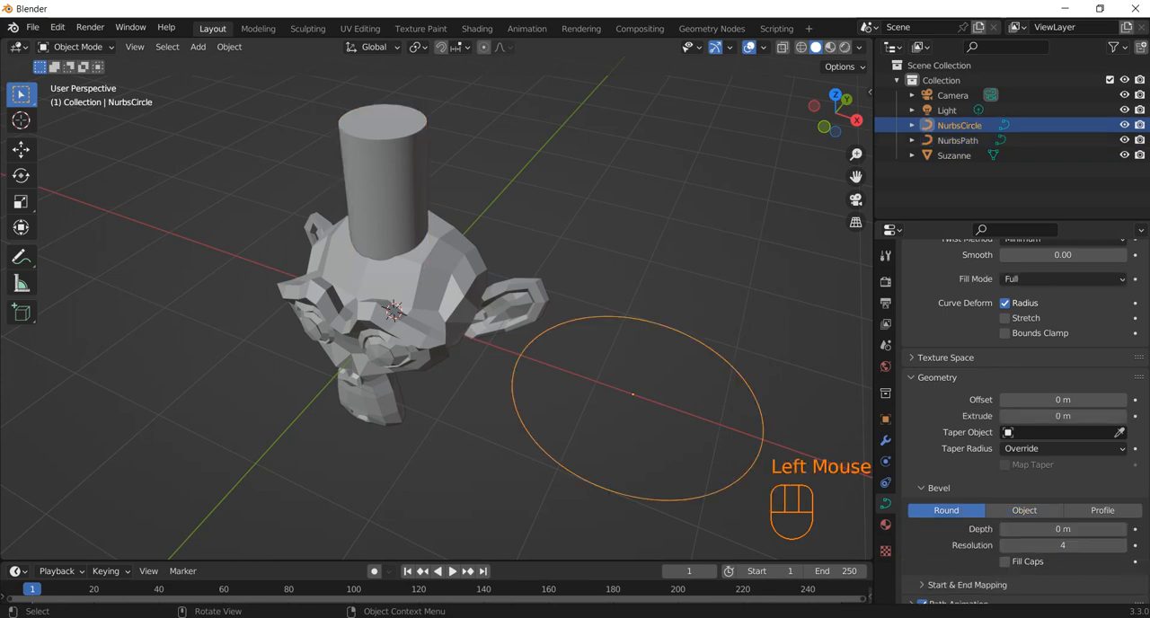
{"action": "key", "text": "s"}
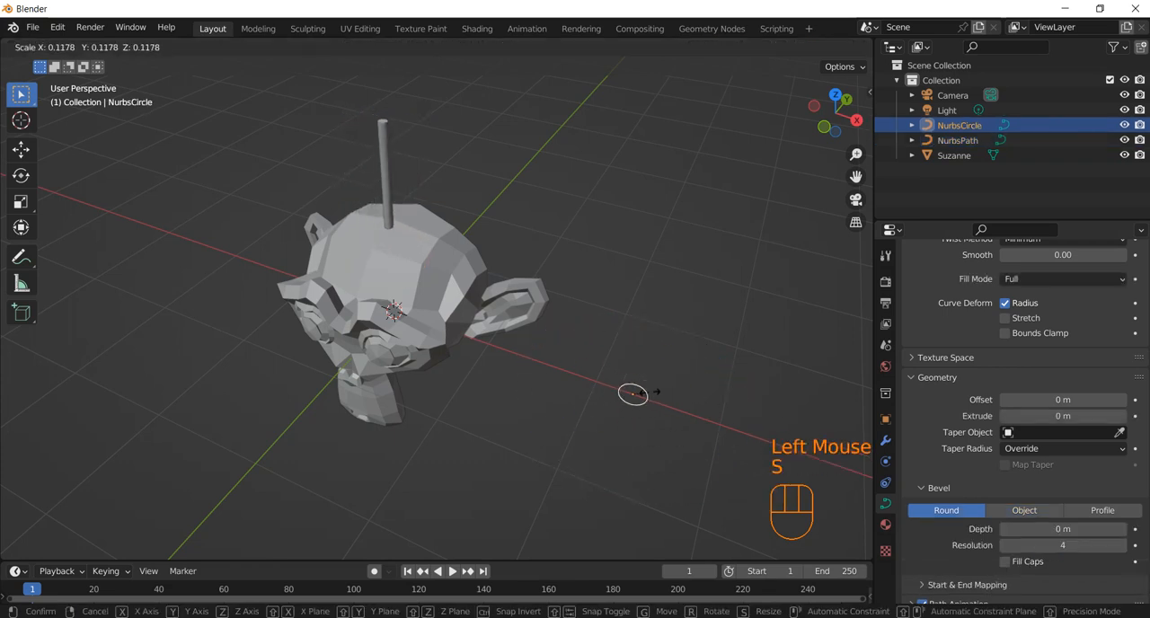
{"action": "left_click", "coordinate": [649, 391]}
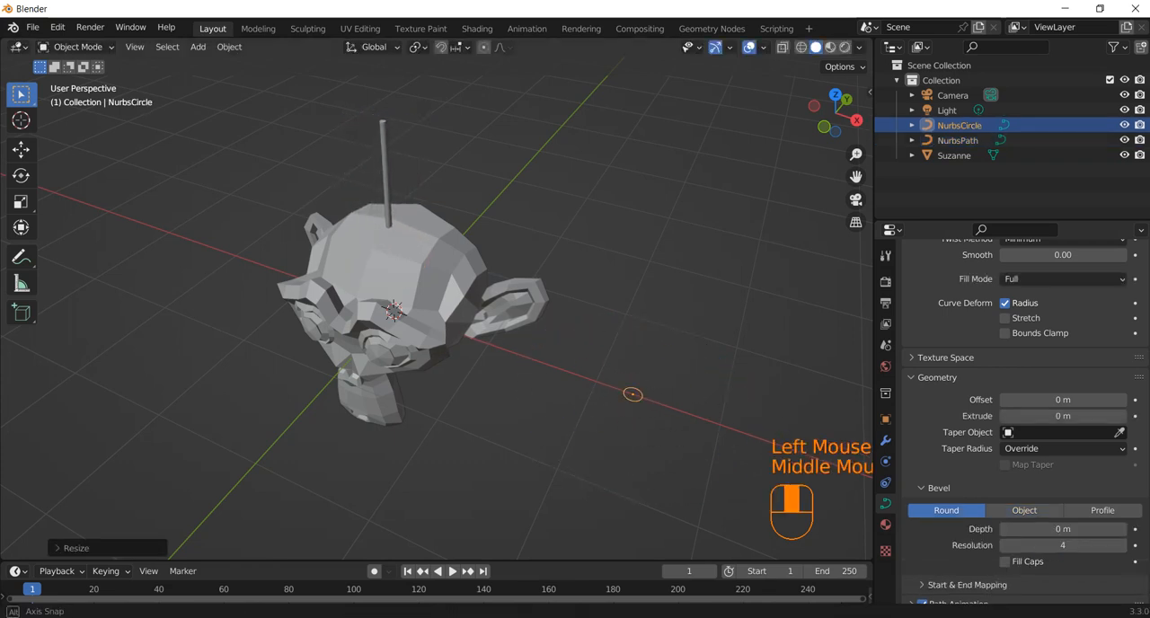
Step: Select the strand's path and enter Edit Mode on it
{"action": "middle_click_drag", "start_coordinate": [648, 391], "coordinate": [539, 400]}
{"action": "left_click", "coordinate": [390, 153]}
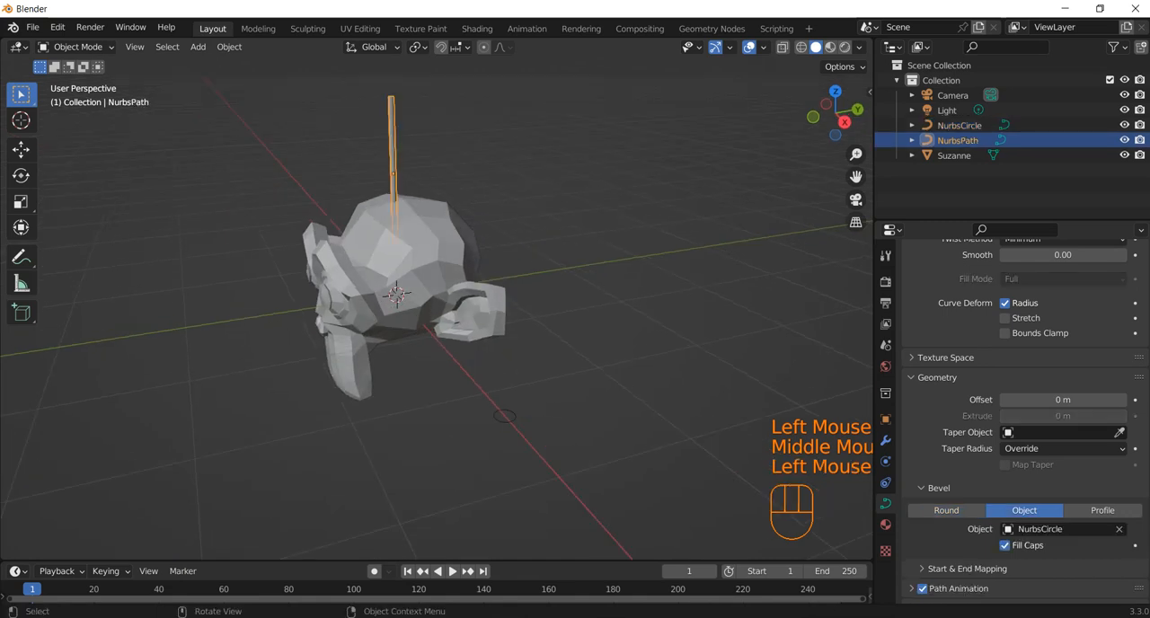
{"action": "key", "text": "Tab"}
Step: Try bending the strand with proportional editing by moving its top control point backward and middle point forward along Y
{"action": "left_click", "coordinate": [390, 96]}
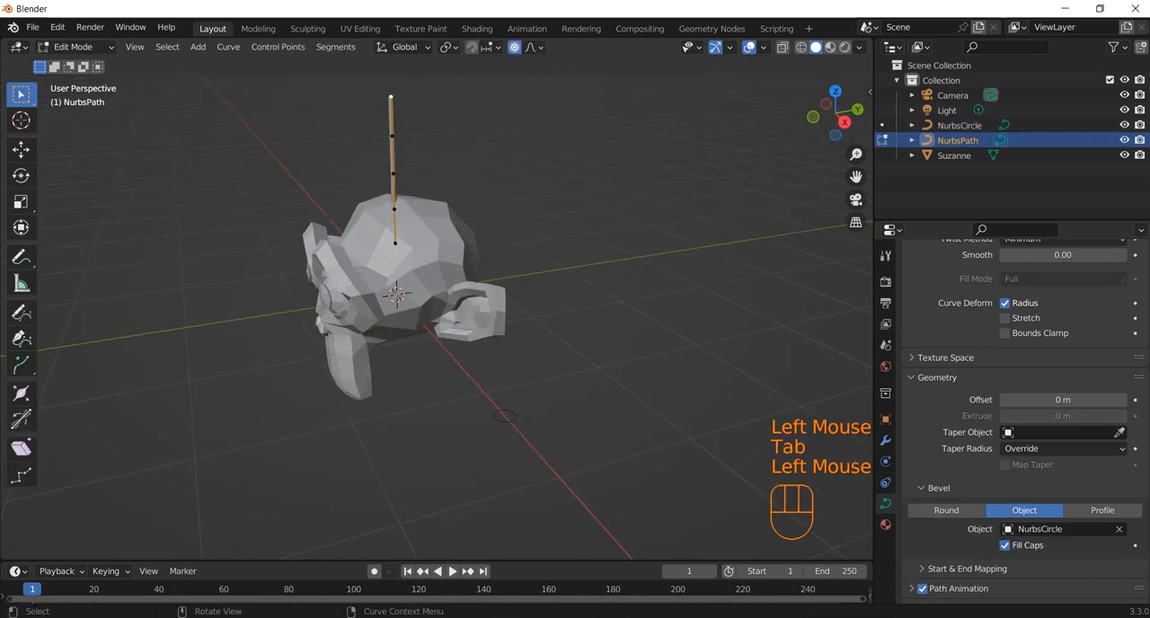
{"action": "key", "text": "g"}
{"action": "key", "text": "y"}
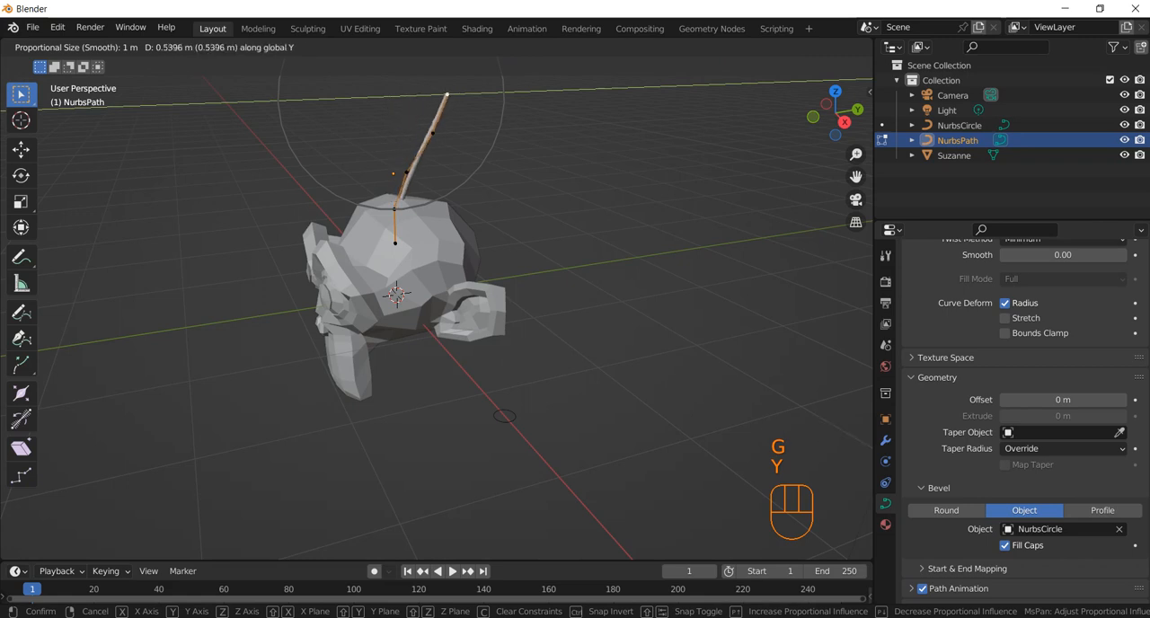
{"action": "left_click", "coordinate": [460, 94]}
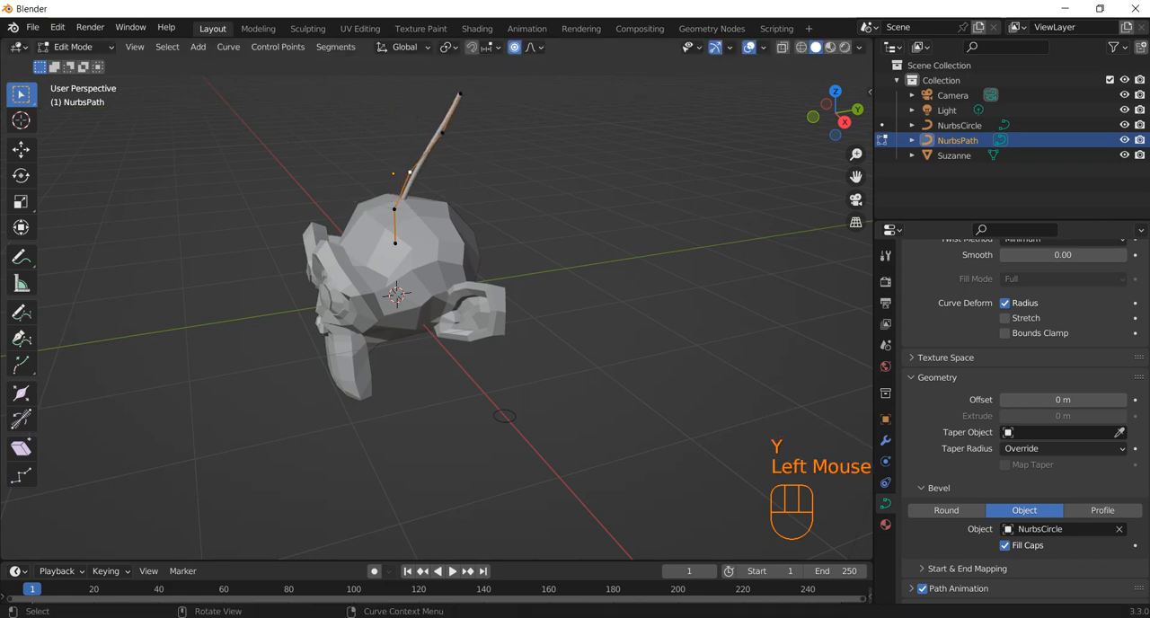
{"action": "key", "text": "g"}
{"action": "key", "text": "y"}
{"action": "left_click", "coordinate": [371, 175]}
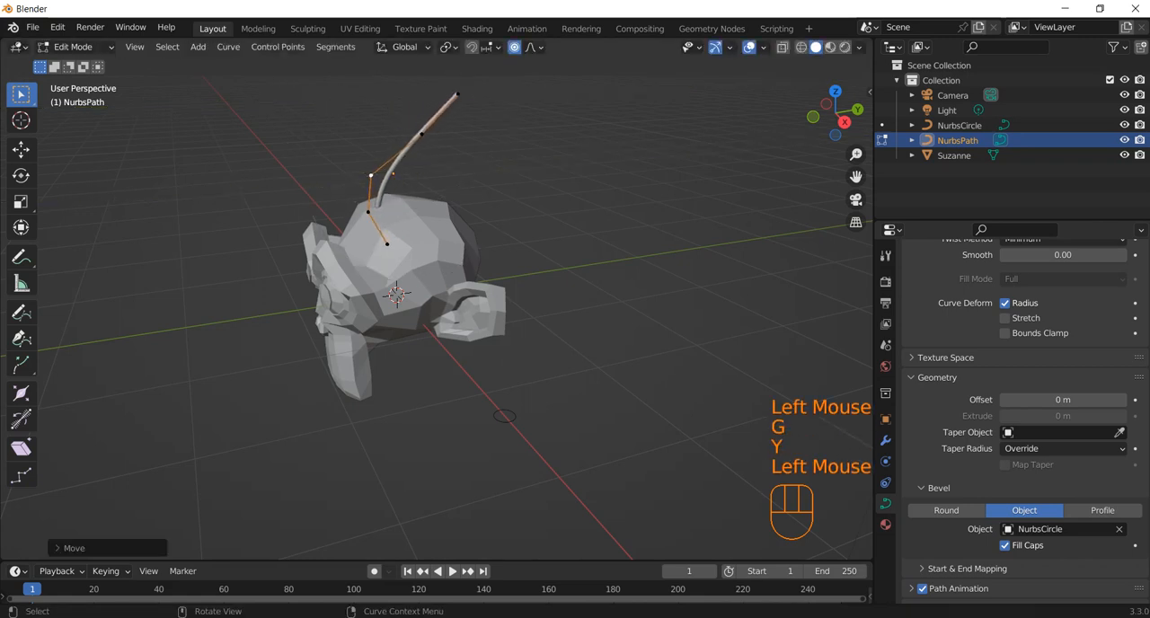
Step: Undo the control point moves to straighten the strand again
{"action": "middle_click_drag", "start_coordinate": [504, 415], "coordinate": [650, 349]}
{"action": "key", "text": "ctrl+z"}
{"action": "key", "text": "ctrl+z"}
{"action": "key", "text": "ctrl+z"}
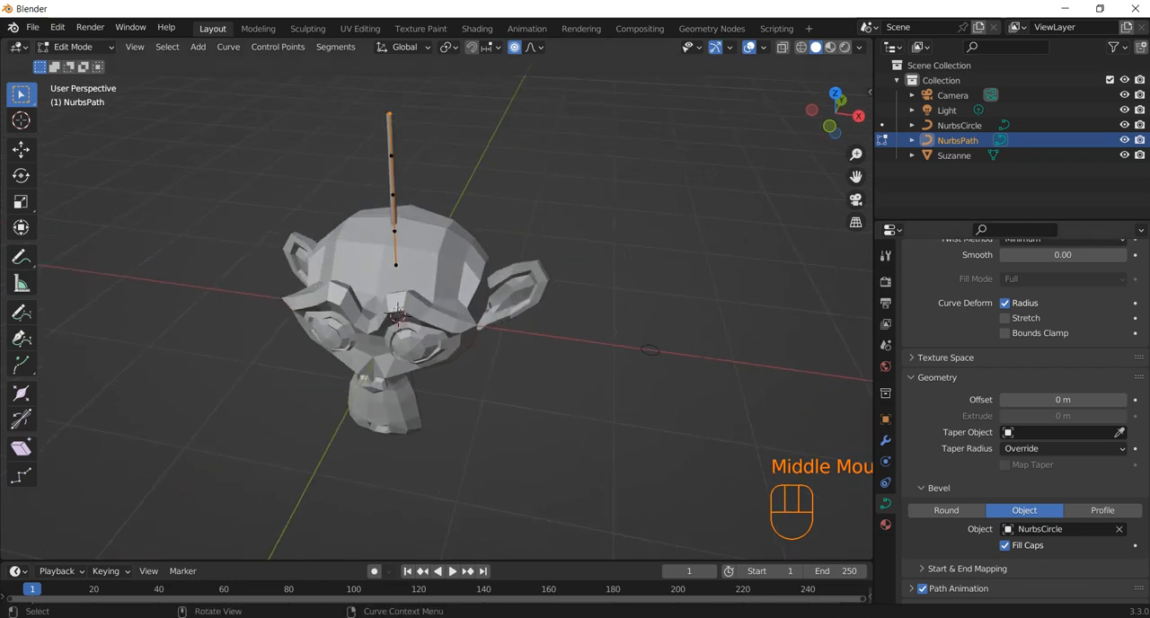
Step: Return to Object Mode, scale up the NURBS circle to thicken the strand, and enter Edit Mode on the circle
{"action": "left_click", "coordinate": [649, 349]}
{"action": "key", "text": "Tab"}
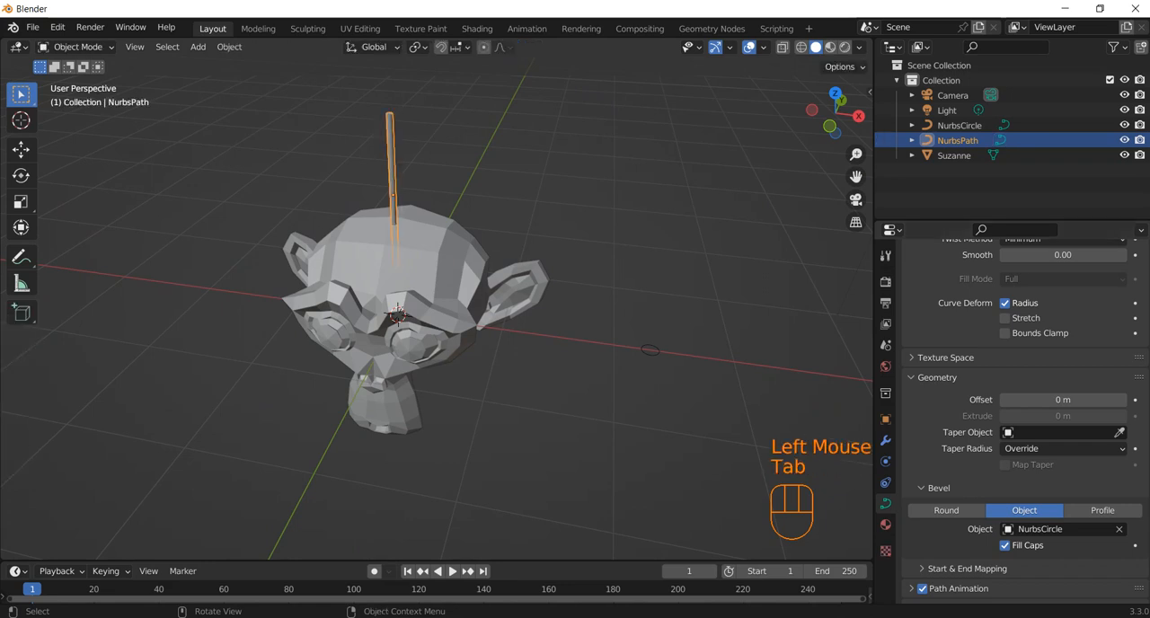
{"action": "left_click", "coordinate": [649, 349]}
{"action": "scroll", "coordinate": [435, 306], "scroll_direction": "up", "scroll_amount": 4}
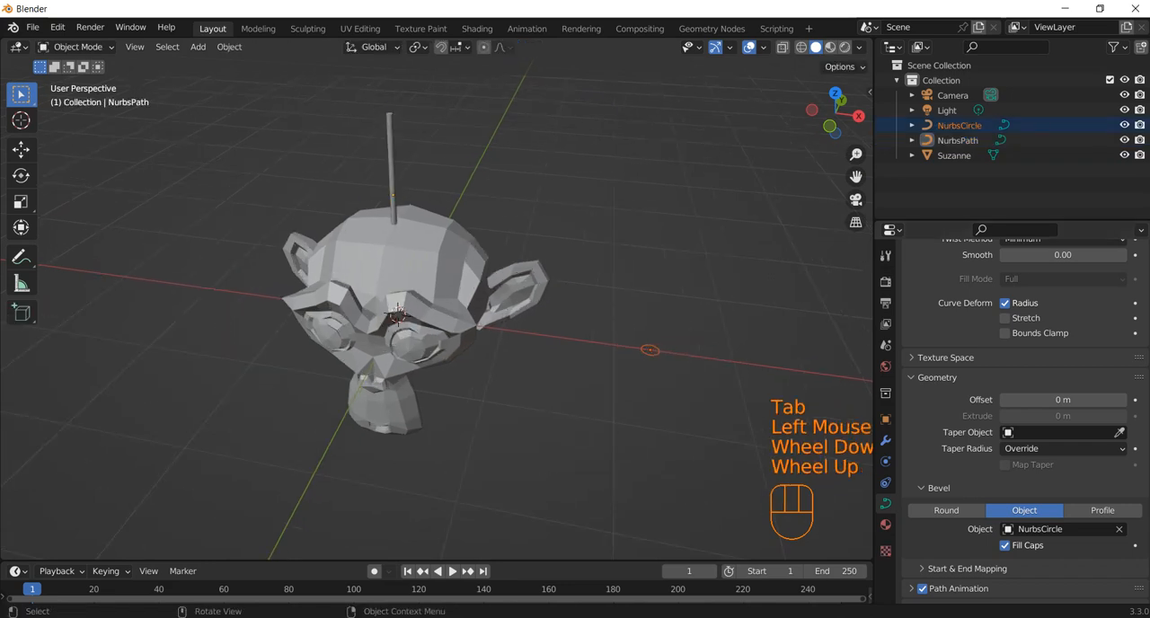
{"action": "middle_click_drag", "start_coordinate": [436, 305], "coordinate": [266, 362], "text": "shift"}
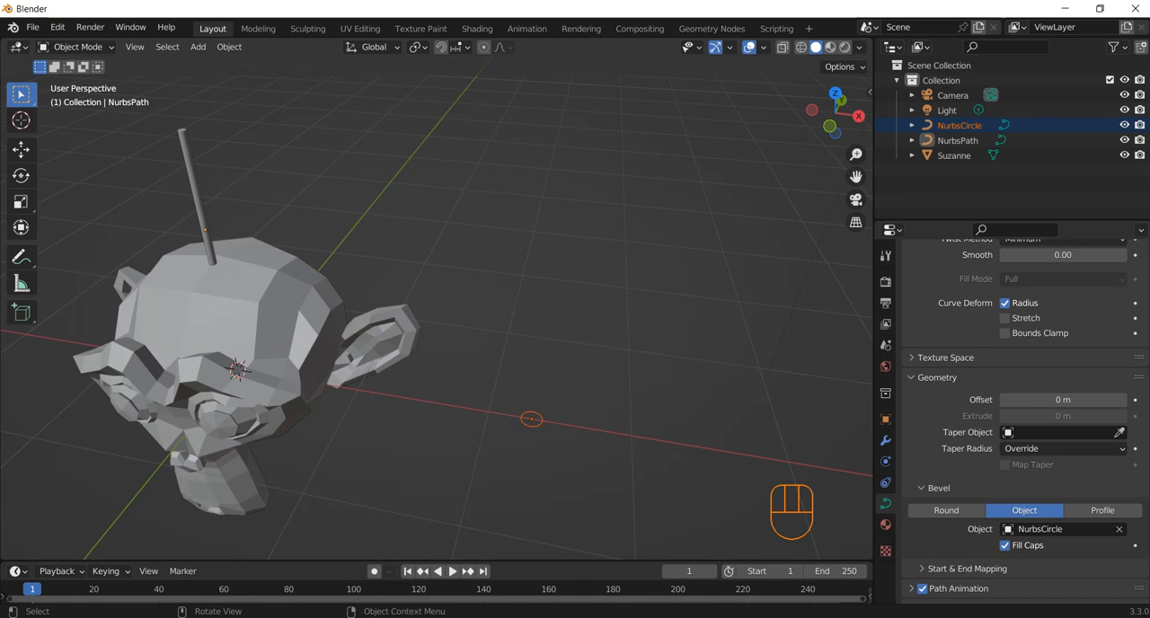
{"action": "left_click", "coordinate": [531, 419]}
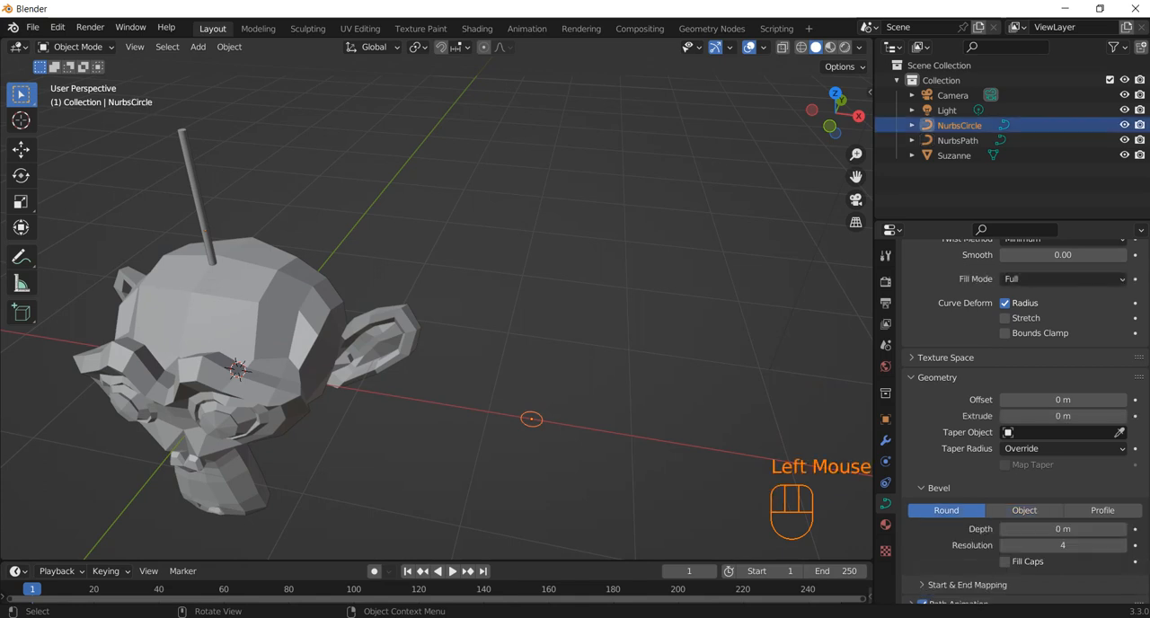
{"action": "key", "text": "s"}
{"action": "left_click", "coordinate": [571, 447]}
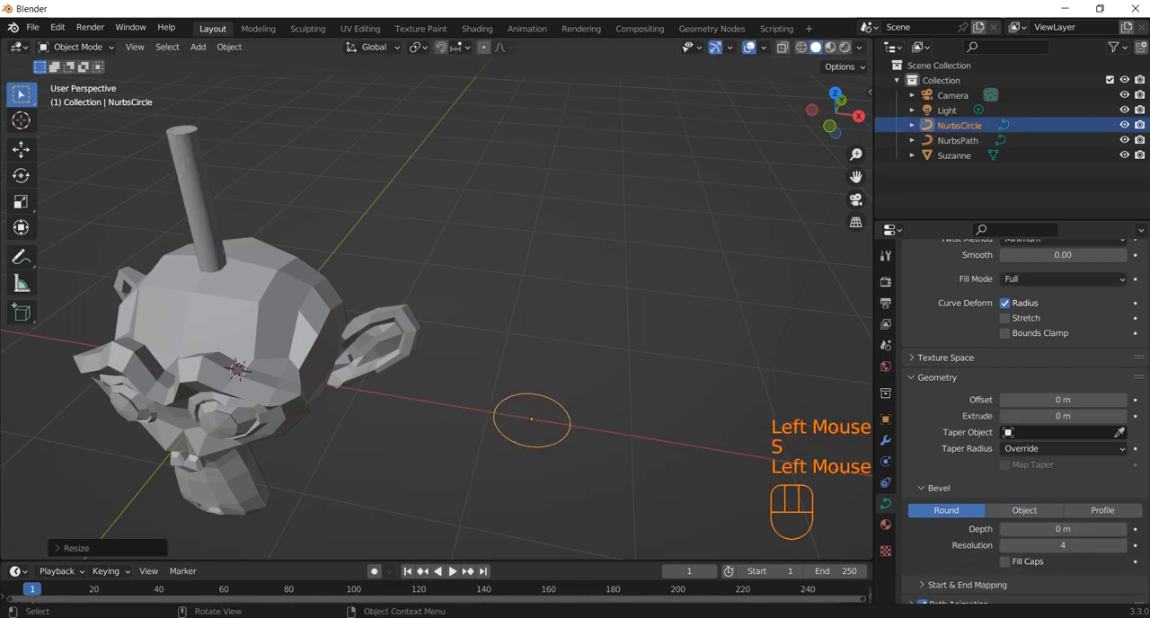
{"action": "key", "text": "Tab"}
Step: Shrink the proportional editing size to about 0.22 while test-scaling the circle's two opposite X-axis points, and undo the scaling
{"action": "left_click_drag", "start_coordinate": [462, 357], "coordinate": [616, 493]}
{"action": "left_click", "coordinate": [494, 413]}
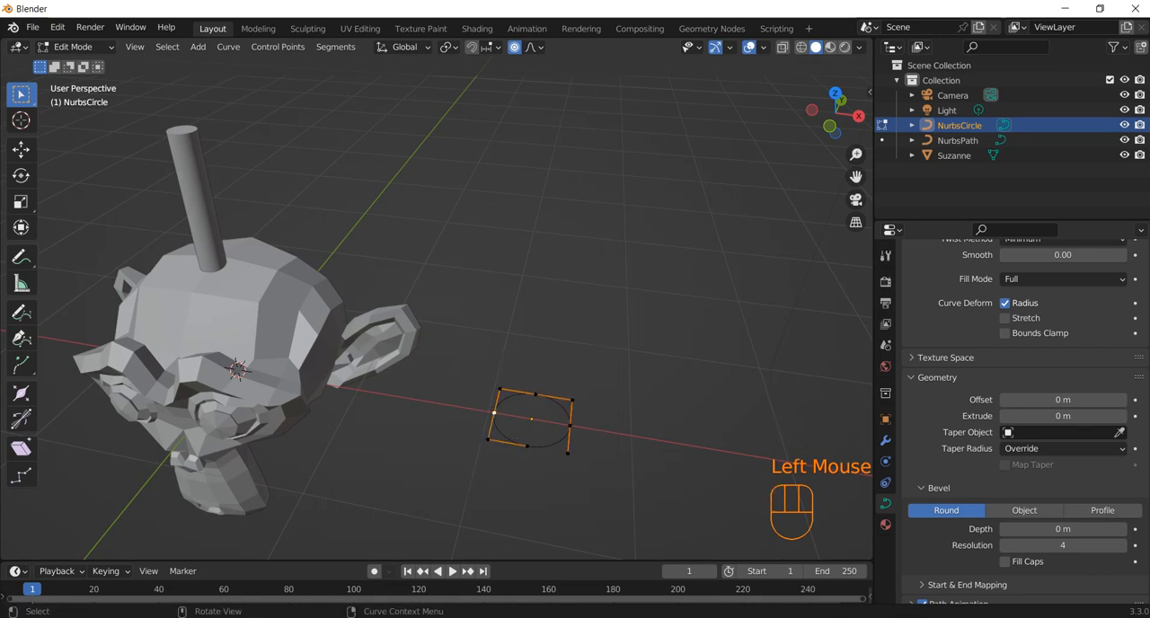
{"action": "left_click", "coordinate": [569, 426], "text": "shift"}
{"action": "key", "text": "s"}
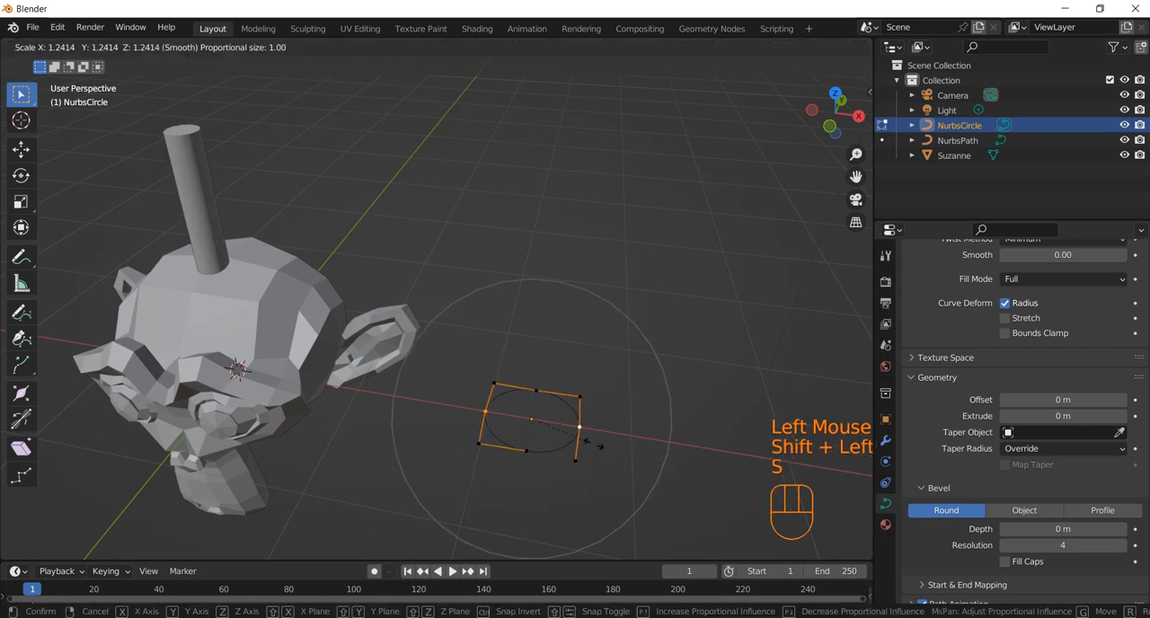
{"action": "scroll", "coordinate": [611, 446], "scroll_direction": "up", "scroll_amount": 10}
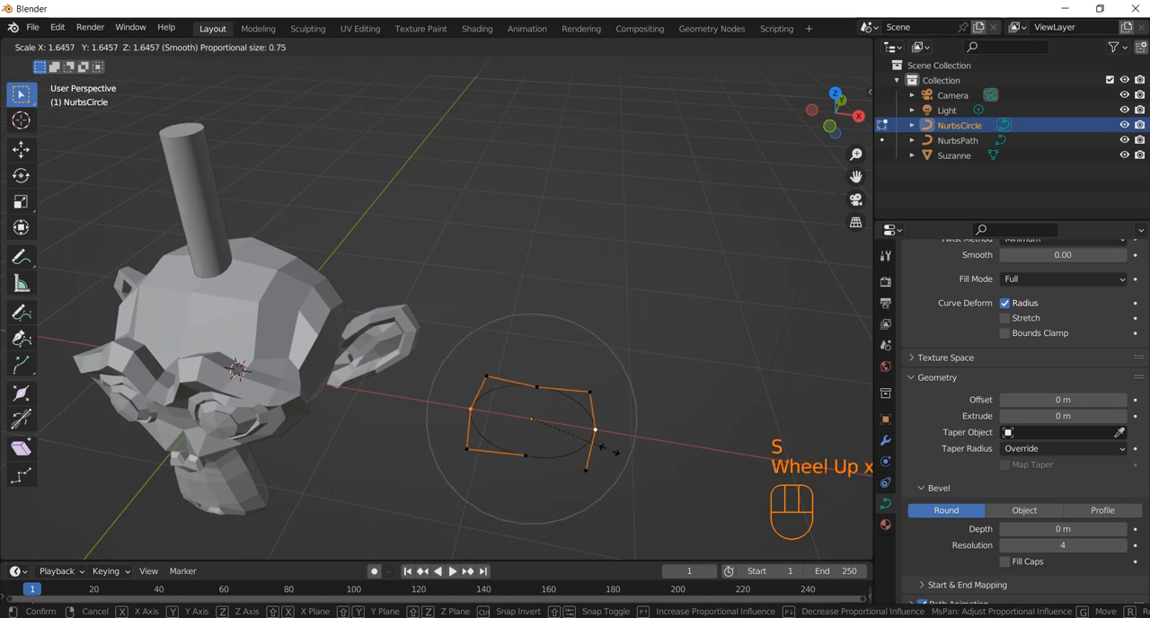
{"action": "scroll", "coordinate": [607, 447], "scroll_direction": "down", "scroll_amount": 1}
{"action": "scroll", "coordinate": [607, 448], "scroll_direction": "up", "scroll_amount": 6}
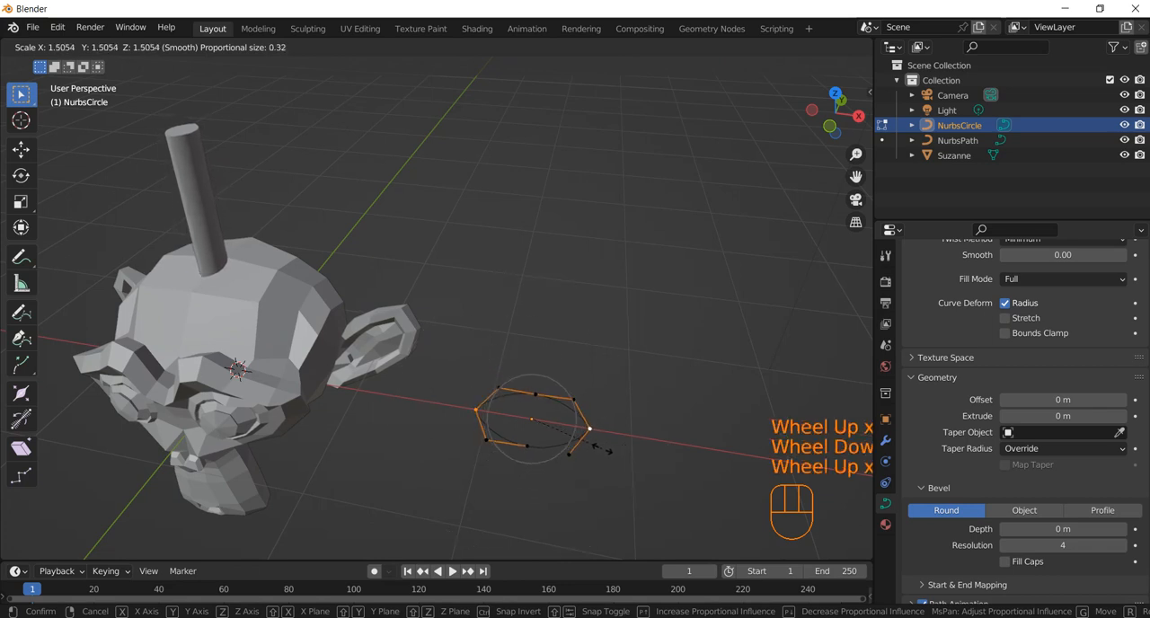
{"action": "left_click", "coordinate": [609, 450]}
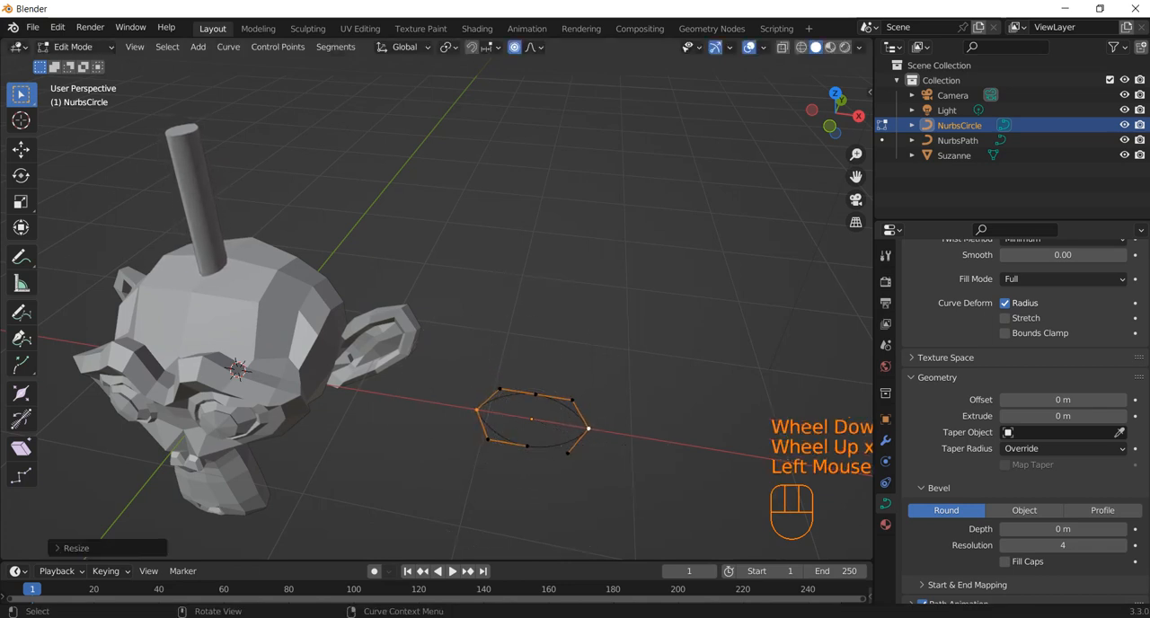
{"action": "mouse_move", "coordinate": [609, 450]}
{"action": "middle_mouse_down"}
{"action": "mouse_move", "coordinate": [597, 431]}
{"action": "mouse_move", "coordinate": [597, 446]}
{"action": "mouse_move", "coordinate": [566, 429]}
{"action": "middle_mouse_up"}
{"action": "key", "text": "ctrl+z"}
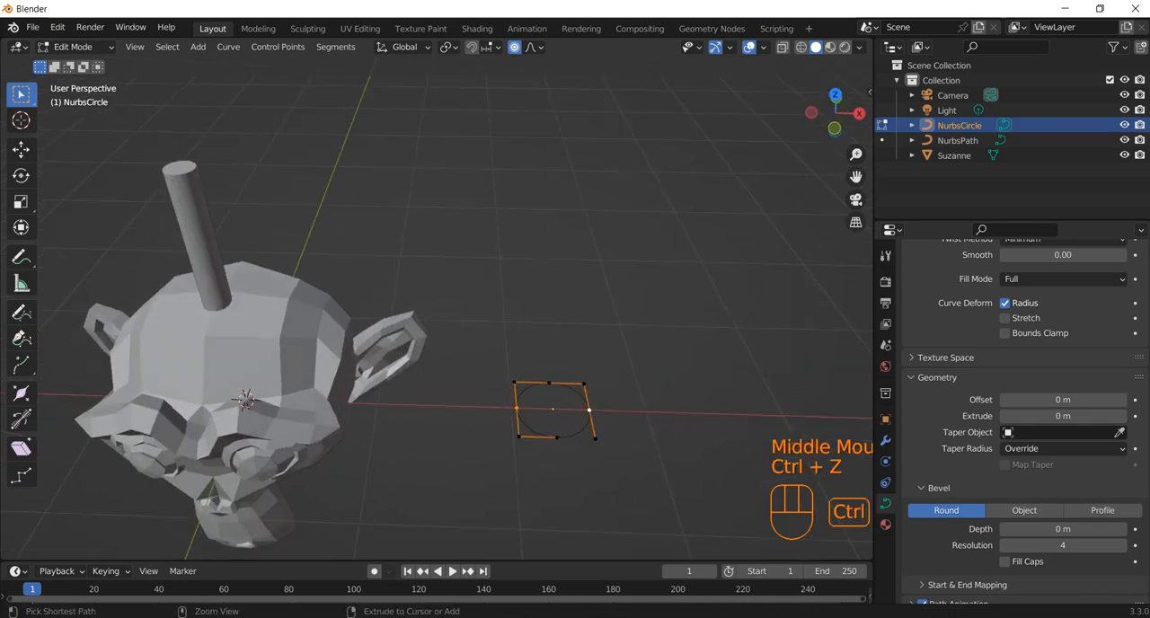
Step: Scale the circle's two opposite points along the Y direction outward to form a pointed leaf-shaped profile
{"action": "mouse_move", "coordinate": [551, 343]}
{"action": "left_mouse_down"}
{"action": "mouse_move", "coordinate": [551, 478]}
{"action": "mouse_move", "coordinate": [558, 359]}
{"action": "mouse_move", "coordinate": [539, 457]}
{"action": "left_mouse_up"}
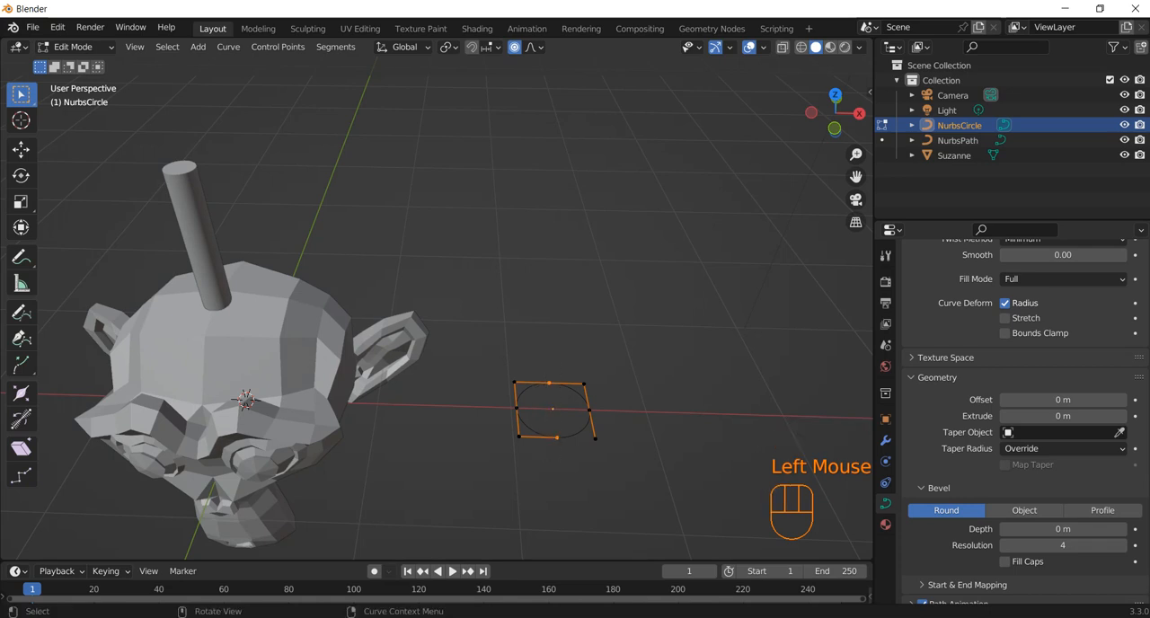
{"action": "key", "text": "s"}
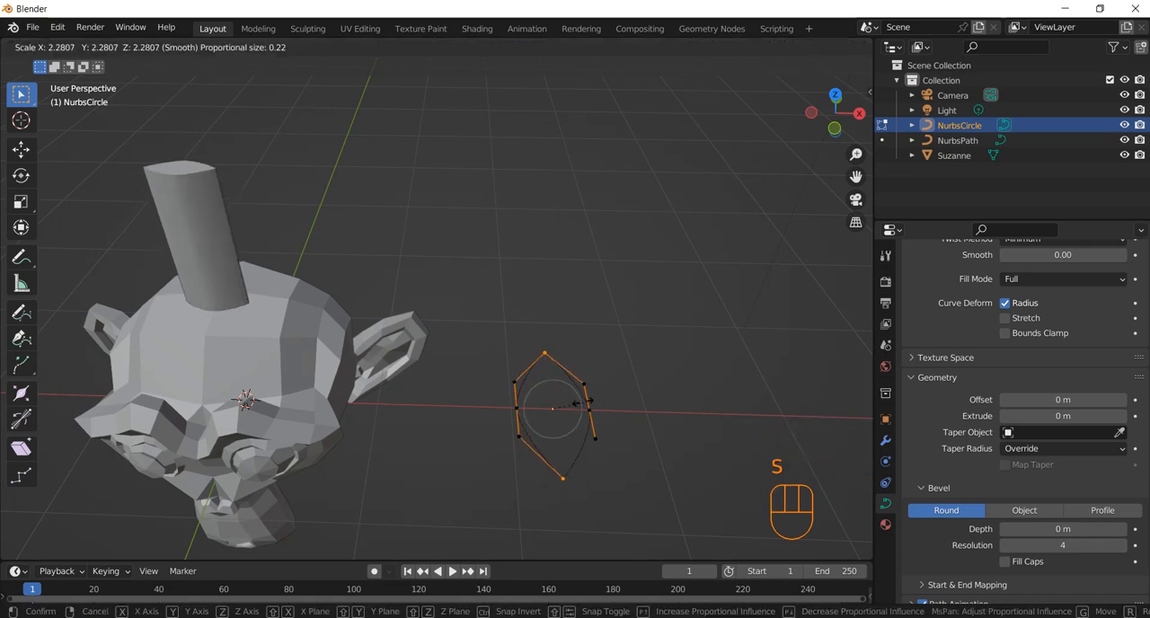
{"action": "left_click", "coordinate": [577, 404]}
{"action": "middle_click_drag", "start_coordinate": [578, 404], "coordinate": [551, 412]}
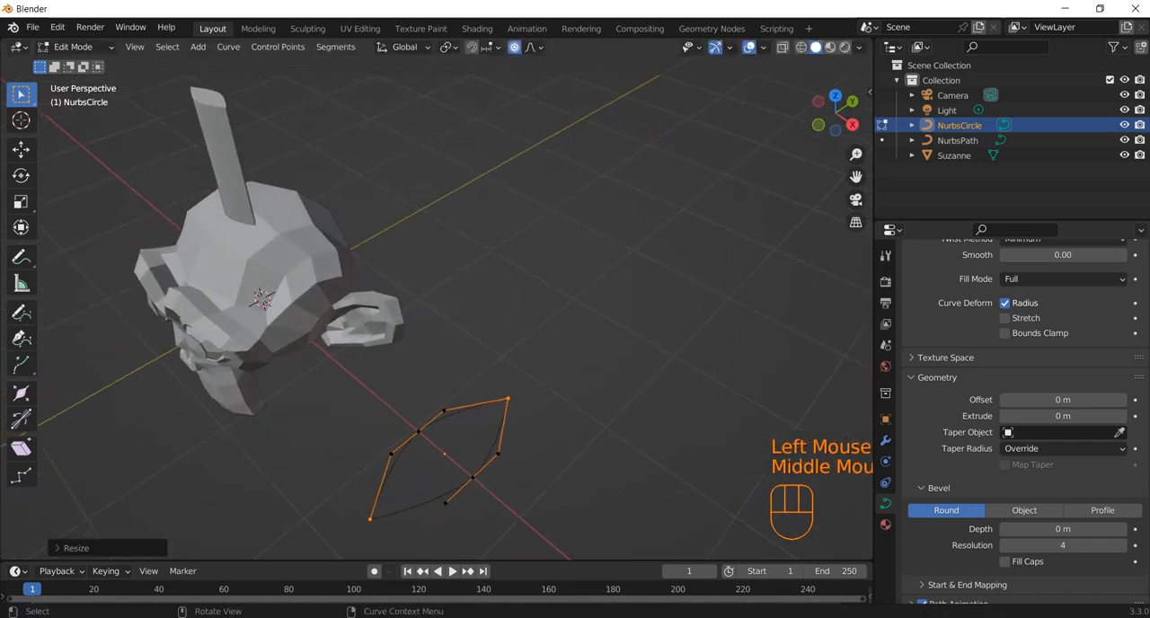
Step: Slightly rescale the leaf profile's two opposite points on the X axis and return to Object Mode
{"action": "left_click", "coordinate": [418, 431]}
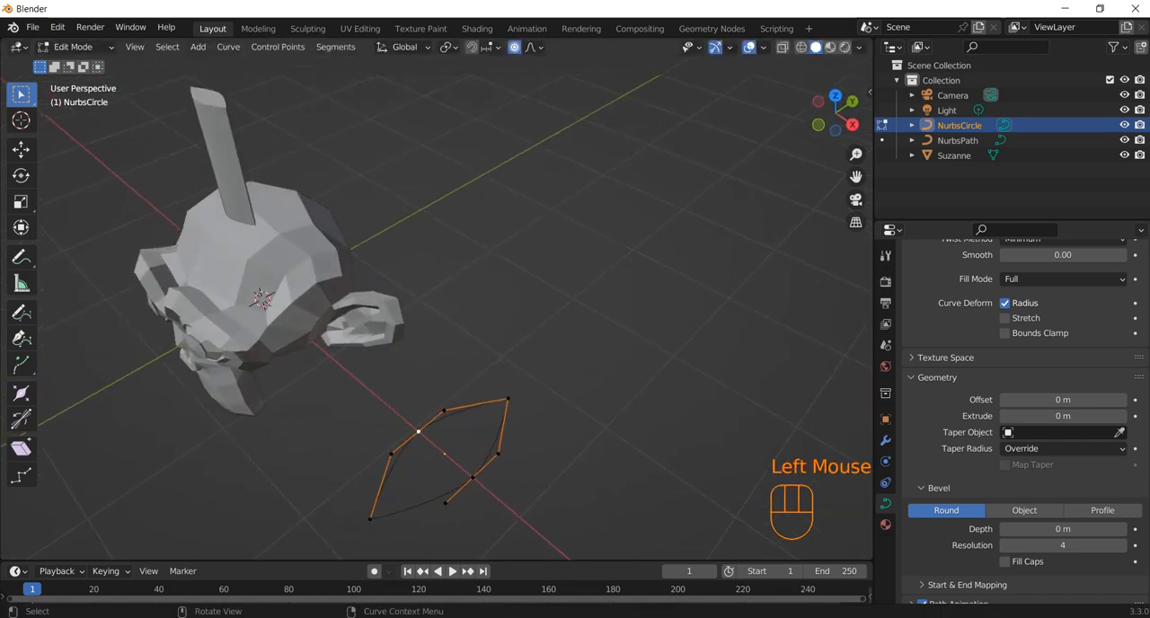
{"action": "left_click", "coordinate": [472, 477], "text": "shift"}
{"action": "key", "text": "s"}
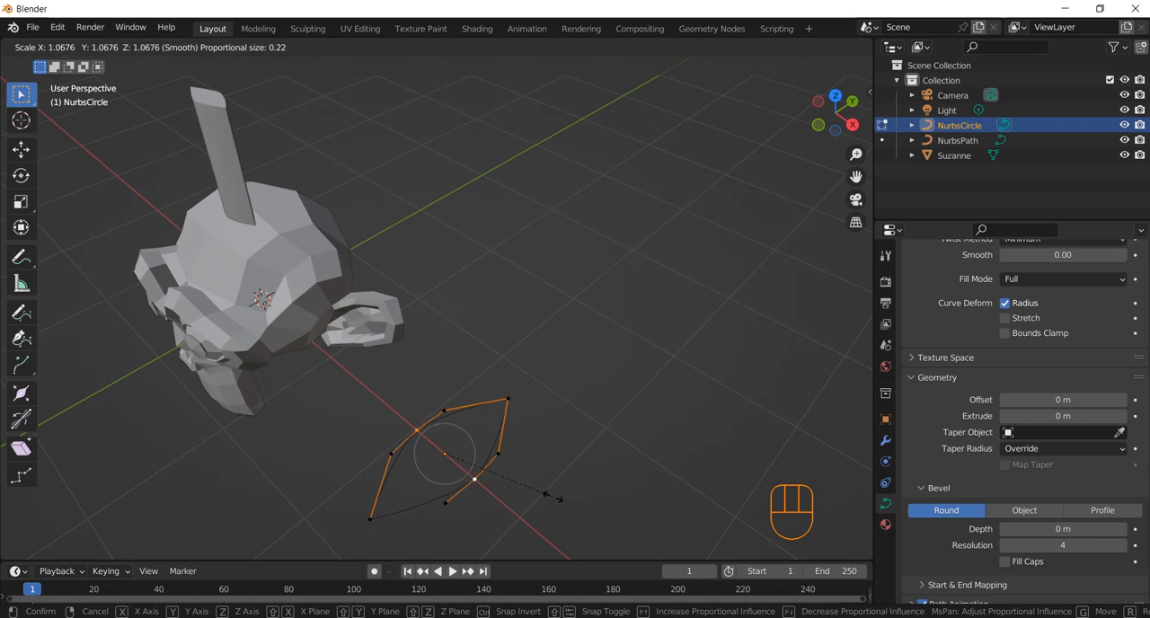
{"action": "left_click", "coordinate": [537, 495]}
{"action": "middle_click_drag", "start_coordinate": [537, 495], "coordinate": [489, 467]}
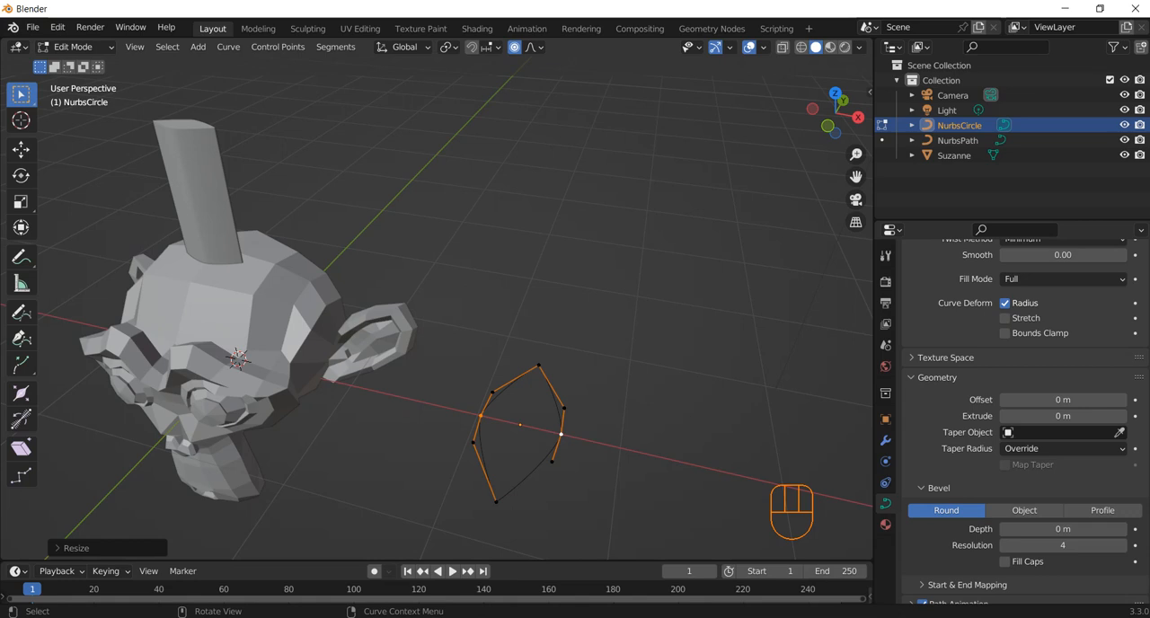
{"action": "left_click", "coordinate": [539, 365]}
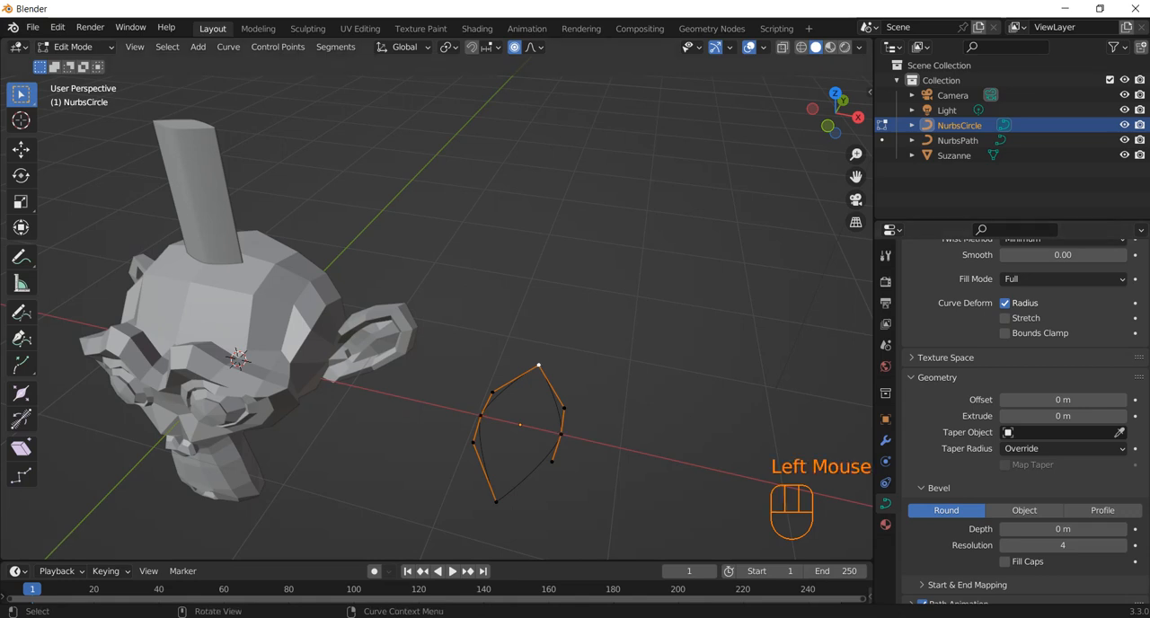
{"action": "key", "text": "Tab"}
Step: Add a Bezier curve and move it along the X axis beyond the leaf-shaped profile, away from the monkey head
{"action": "key", "text": "shift"}
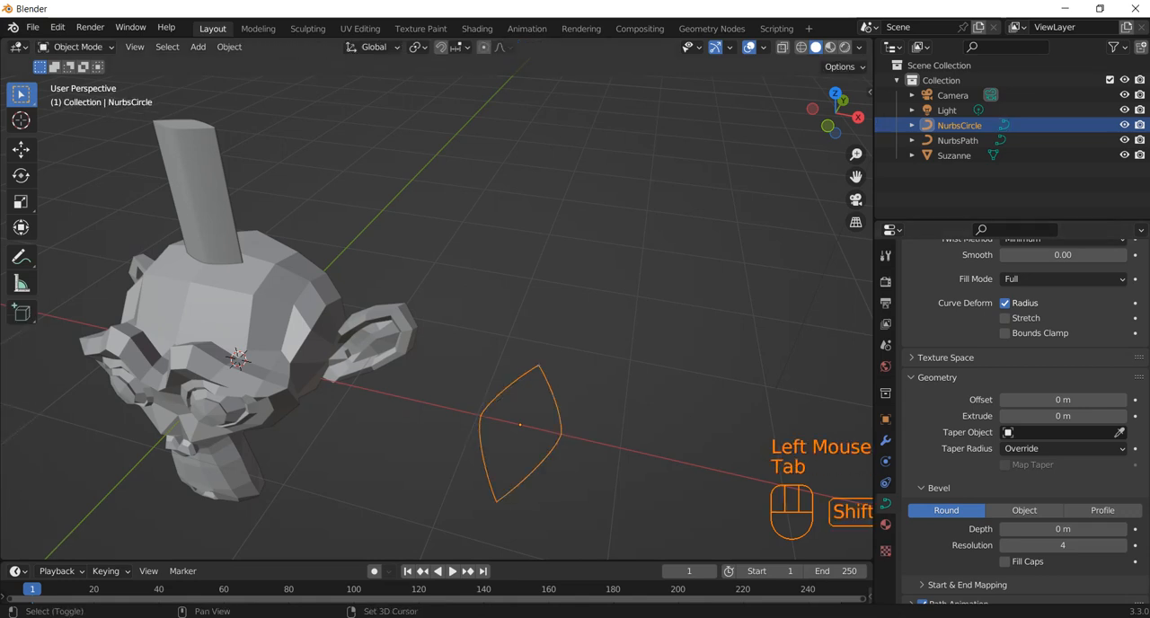
{"action": "key", "text": "shift+a"}
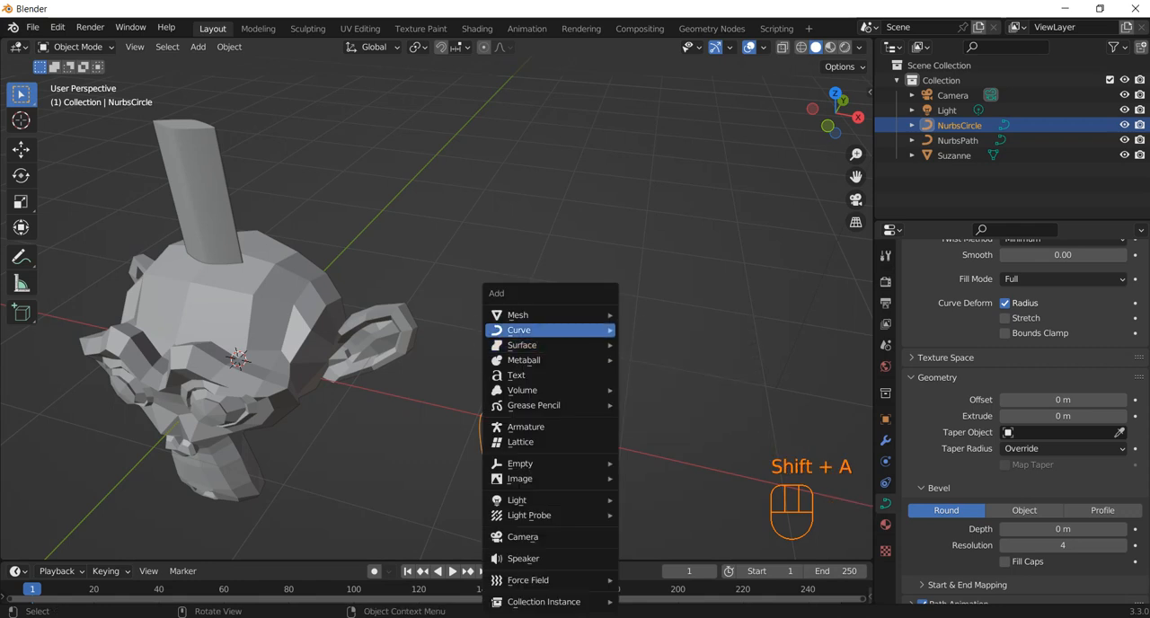
{"action": "mouse_move", "coordinate": [550, 330]}
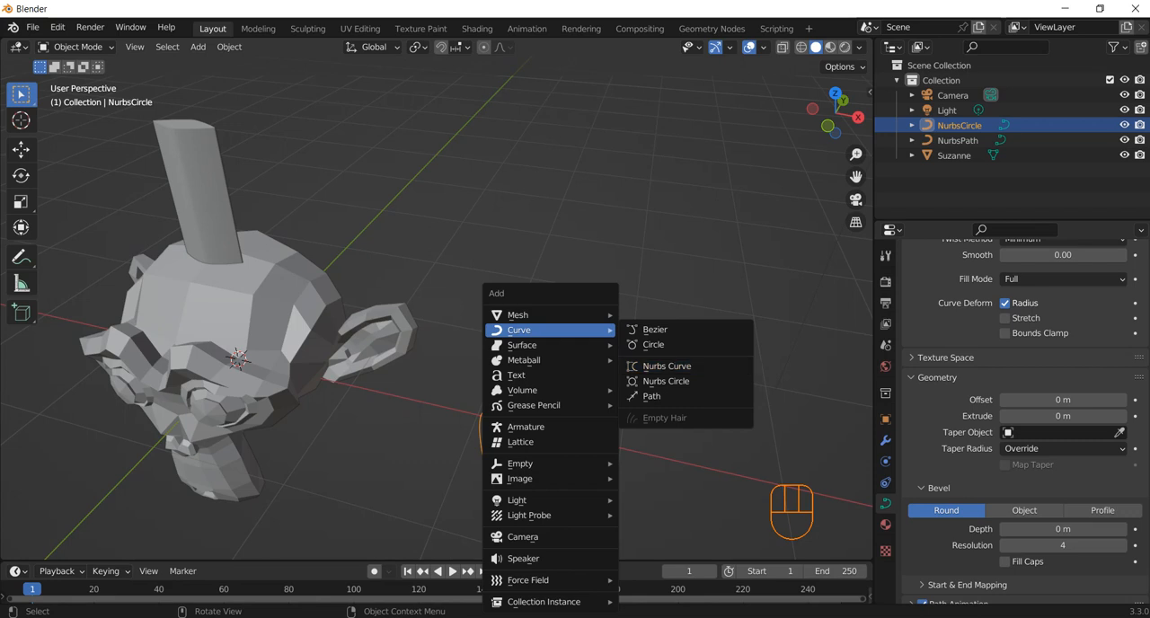
{"action": "left_click", "coordinate": [653, 329]}
{"action": "scroll", "coordinate": [653, 330], "scroll_direction": "down", "scroll_amount": 4}
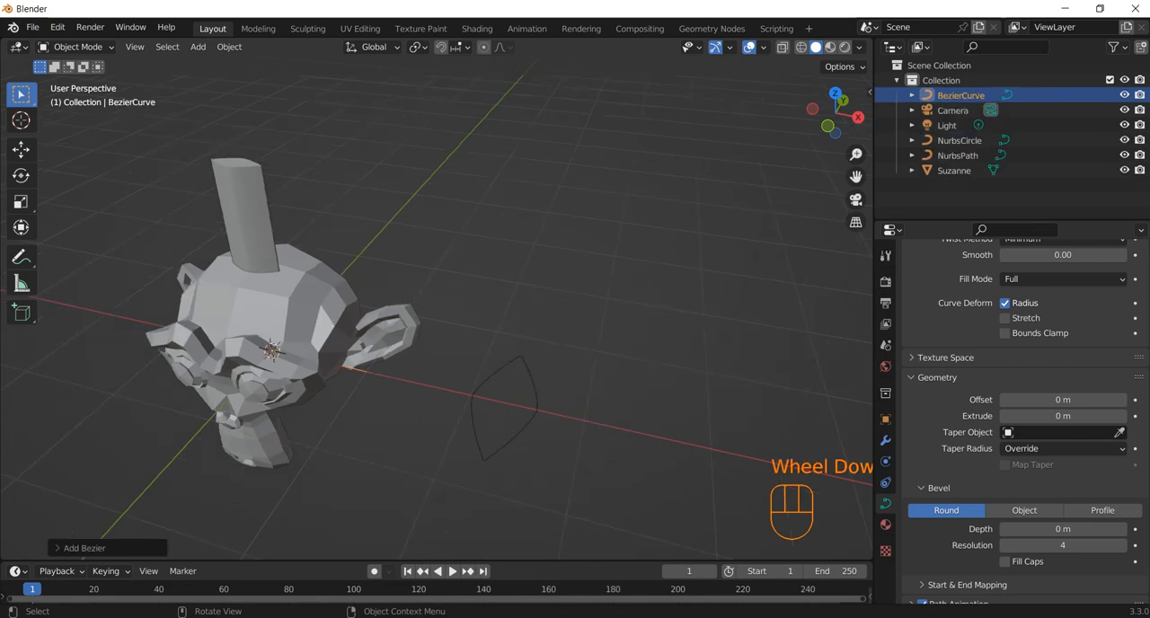
{"action": "key", "text": "g"}
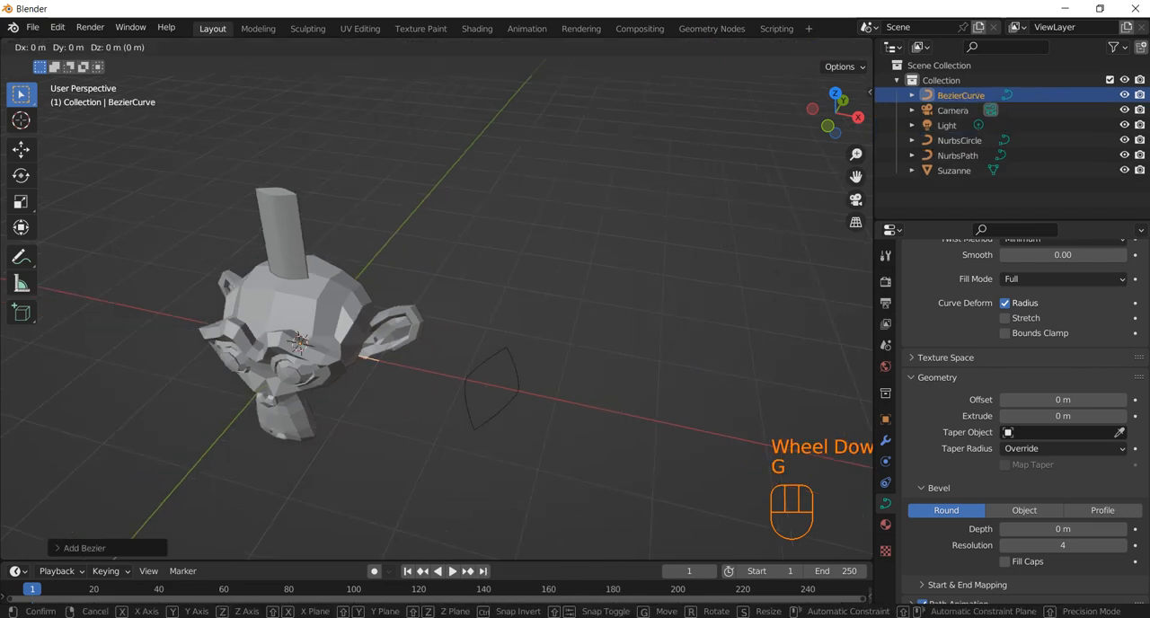
{"action": "key", "text": "x"}
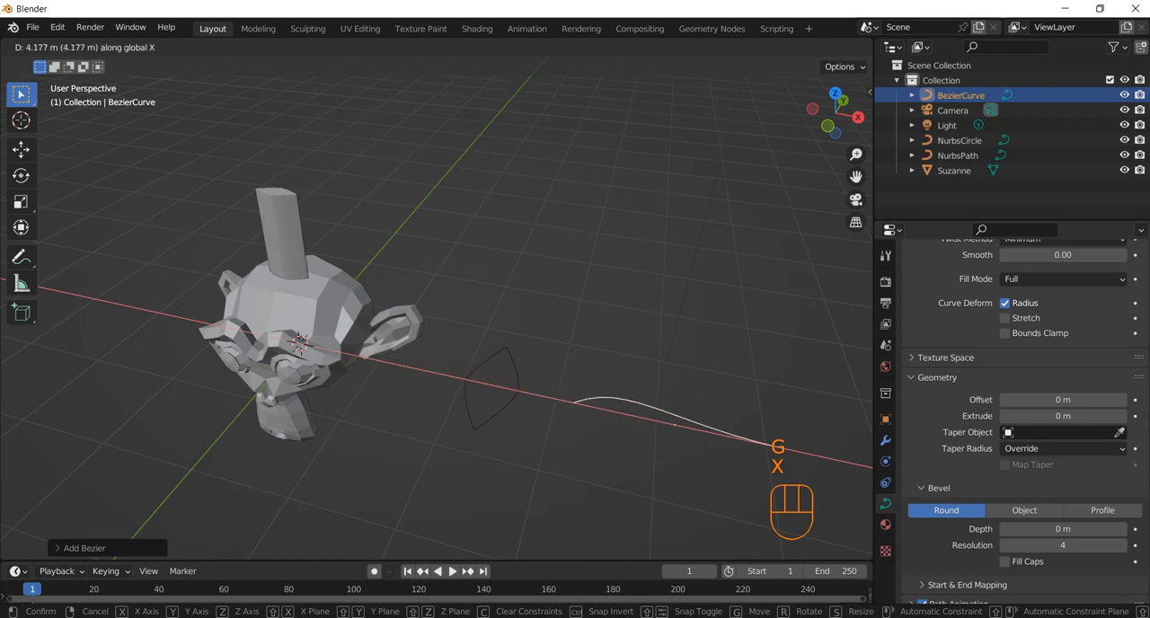
{"action": "left_click", "coordinate": [711, 433]}
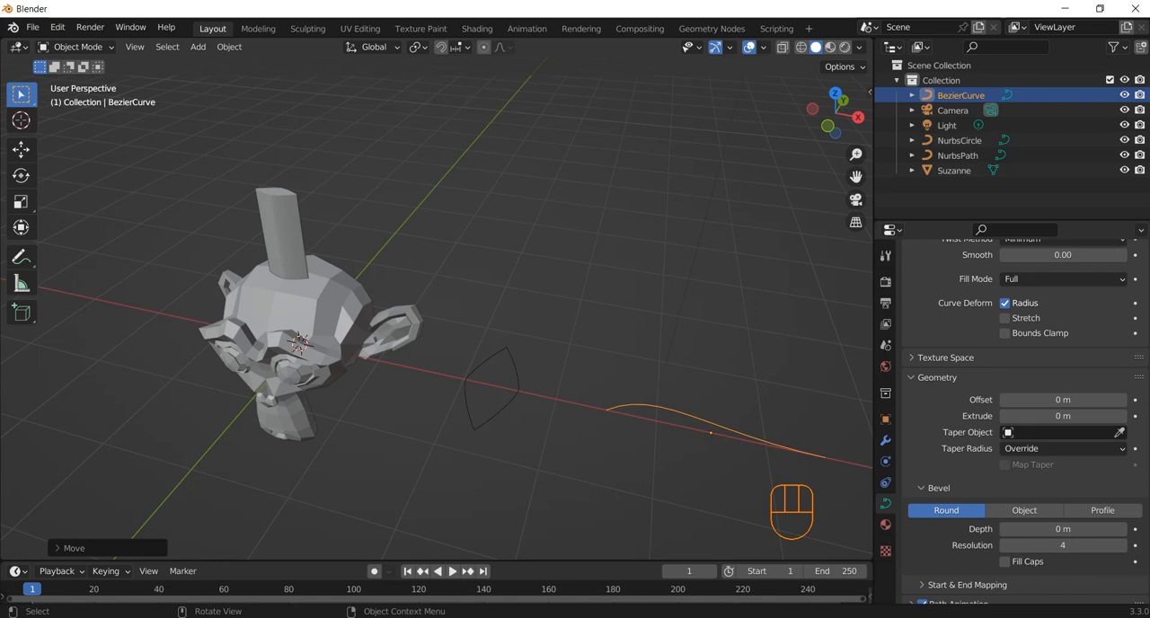
Step: Set the Bezier curve as the taper object of the strand's NURBS path
{"action": "left_click", "coordinate": [286, 235]}
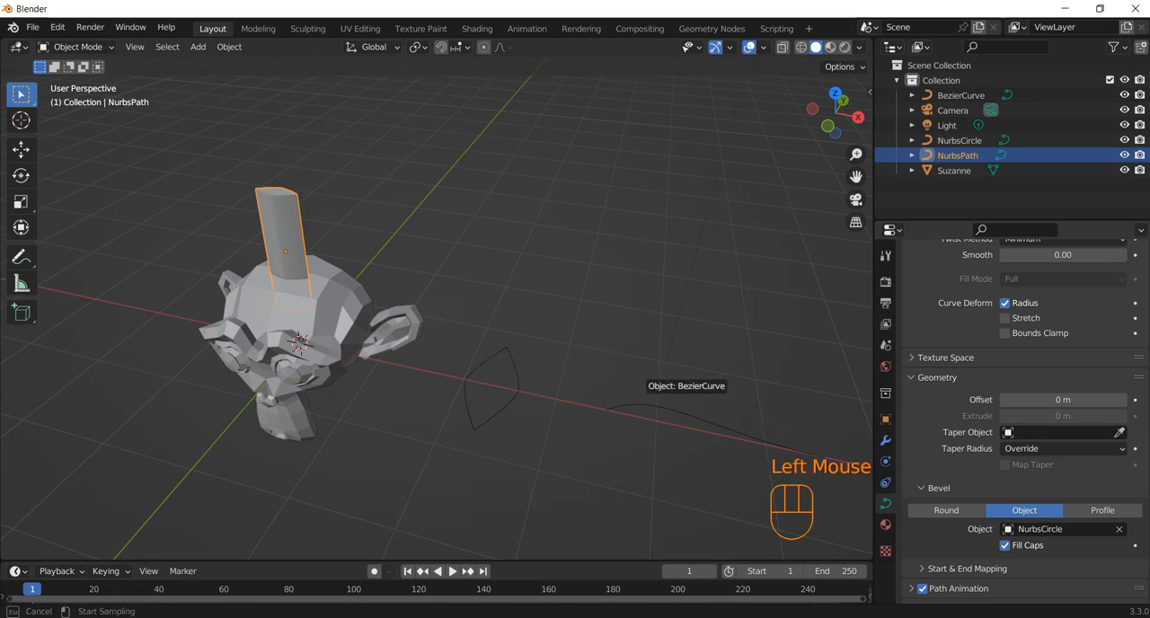
{"action": "left_click", "coordinate": [639, 393]}
{"action": "scroll", "coordinate": [639, 394], "scroll_direction": "up", "scroll_amount": 3}
{"action": "scroll", "coordinate": [437, 305], "scroll_direction": "down", "scroll_amount": 2}
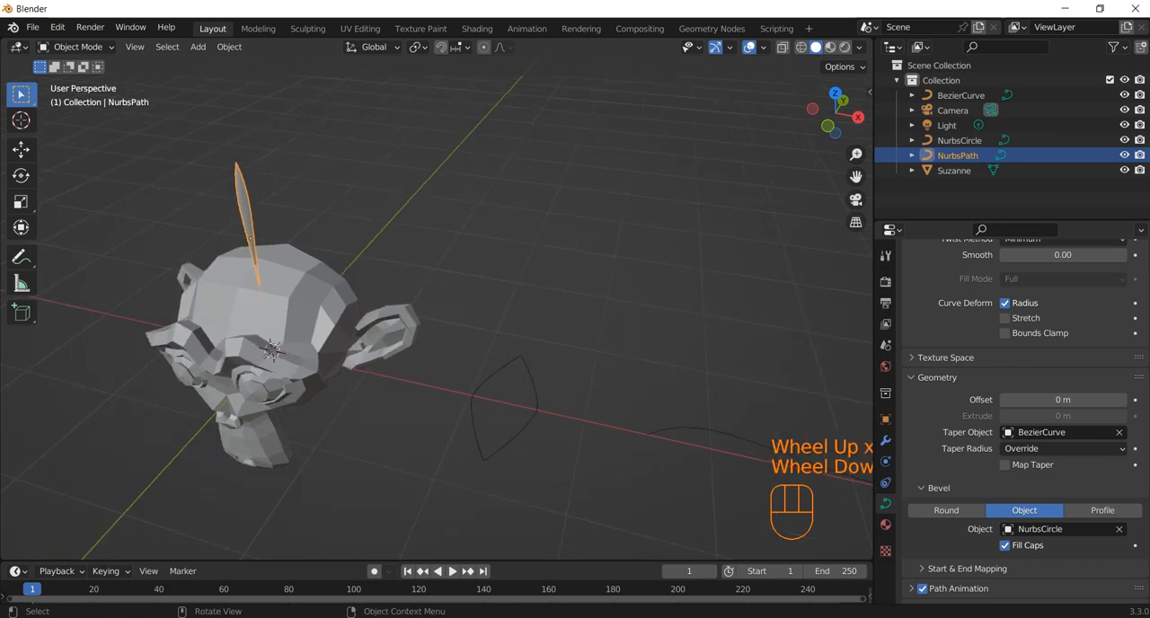
Step: Enter Edit Mode on the Bezier curve and move its end point nearest the monkey head slightly inward to adjust the taper
{"action": "scroll", "coordinate": [437, 306], "scroll_direction": "down", "scroll_amount": 1}
{"action": "left_click", "coordinate": [666, 408]}
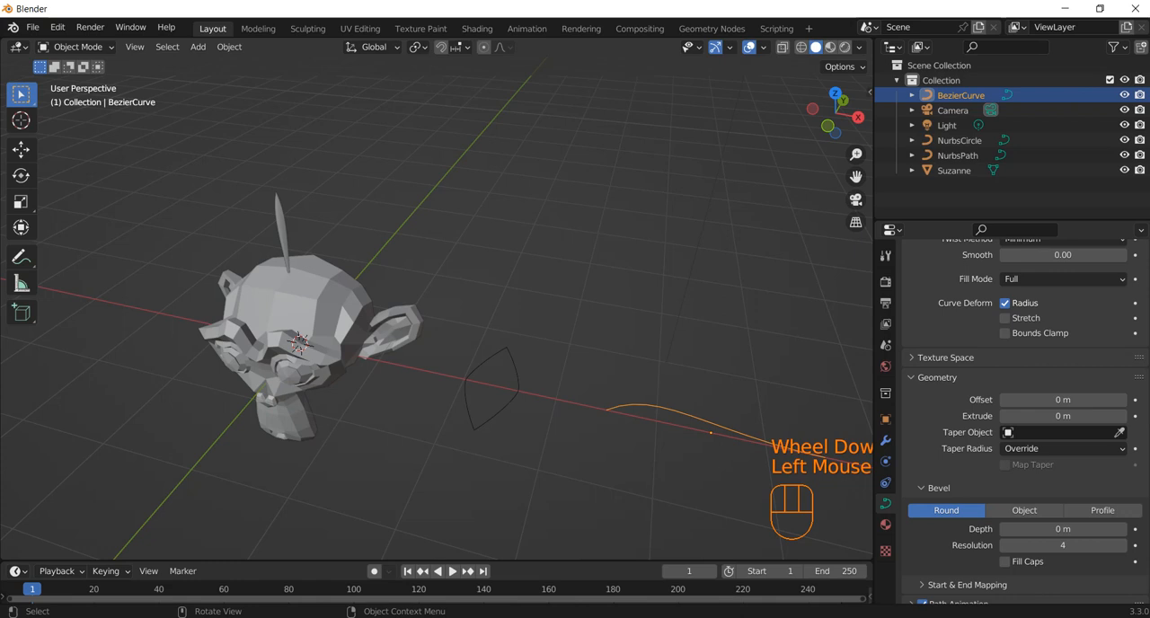
{"action": "key", "text": "Tab"}
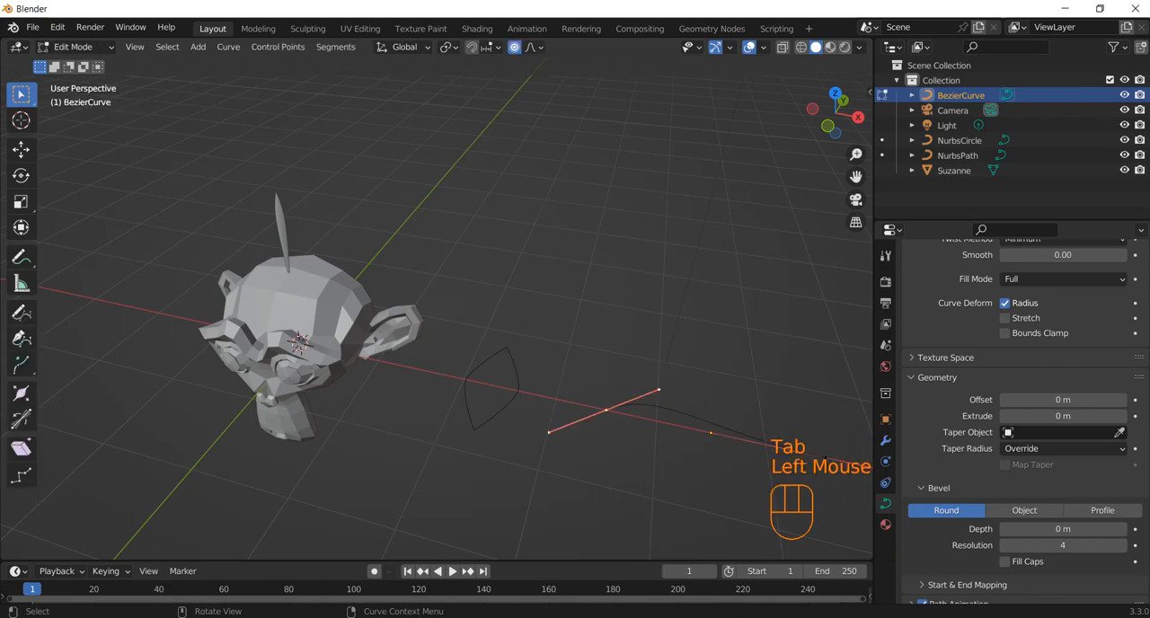
{"action": "key", "text": "g"}
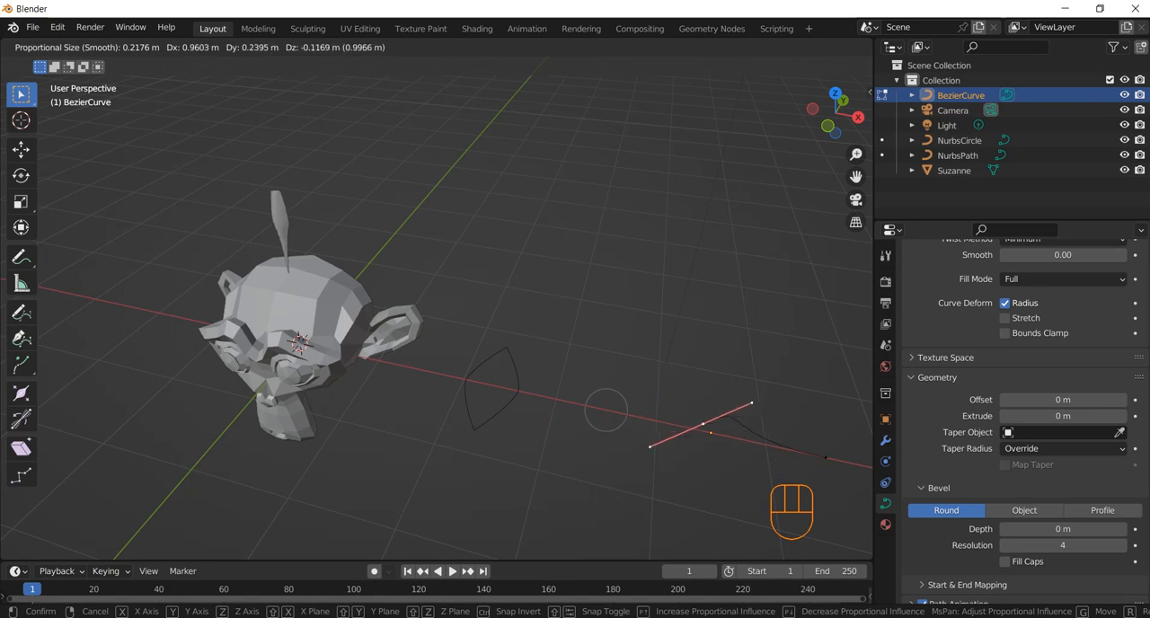
{"action": "left_click", "coordinate": [639, 420]}
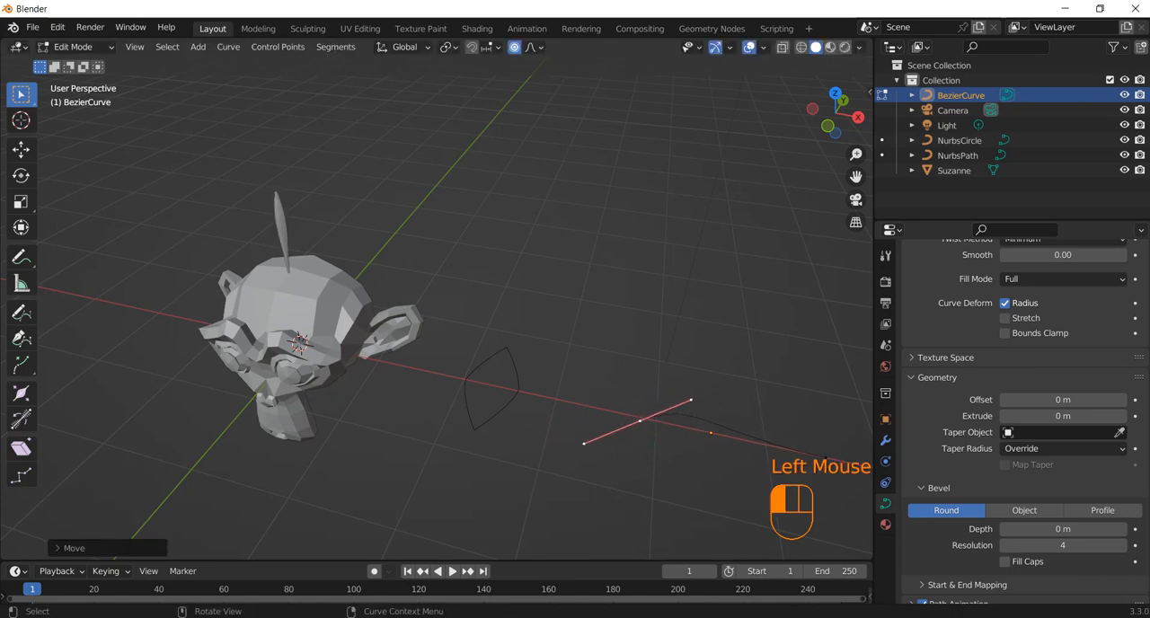
Step: Move the Bezier taper curve's far end point outward, away from the monkey head, and return to Object Mode
{"action": "scroll", "coordinate": [436, 319], "scroll_direction": "up", "scroll_amount": 1}
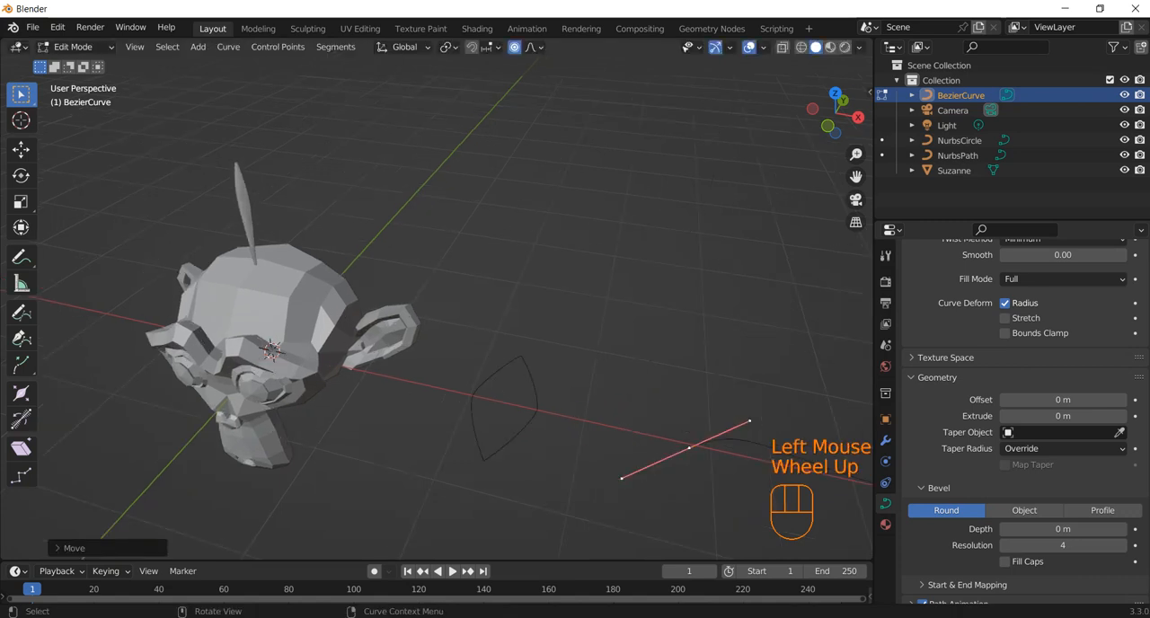
{"action": "scroll", "coordinate": [436, 319], "scroll_direction": "down", "scroll_amount": 2}
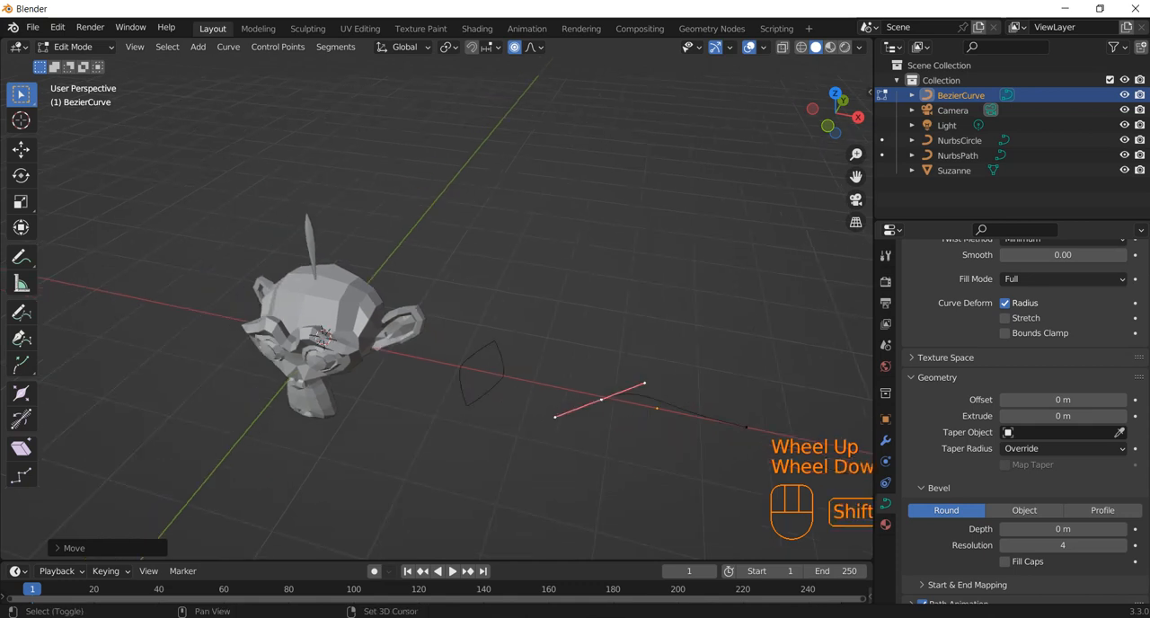
{"action": "middle_click_drag", "start_coordinate": [436, 319], "coordinate": [335, 249], "text": "shift"}
{"action": "left_click", "coordinate": [604, 403]}
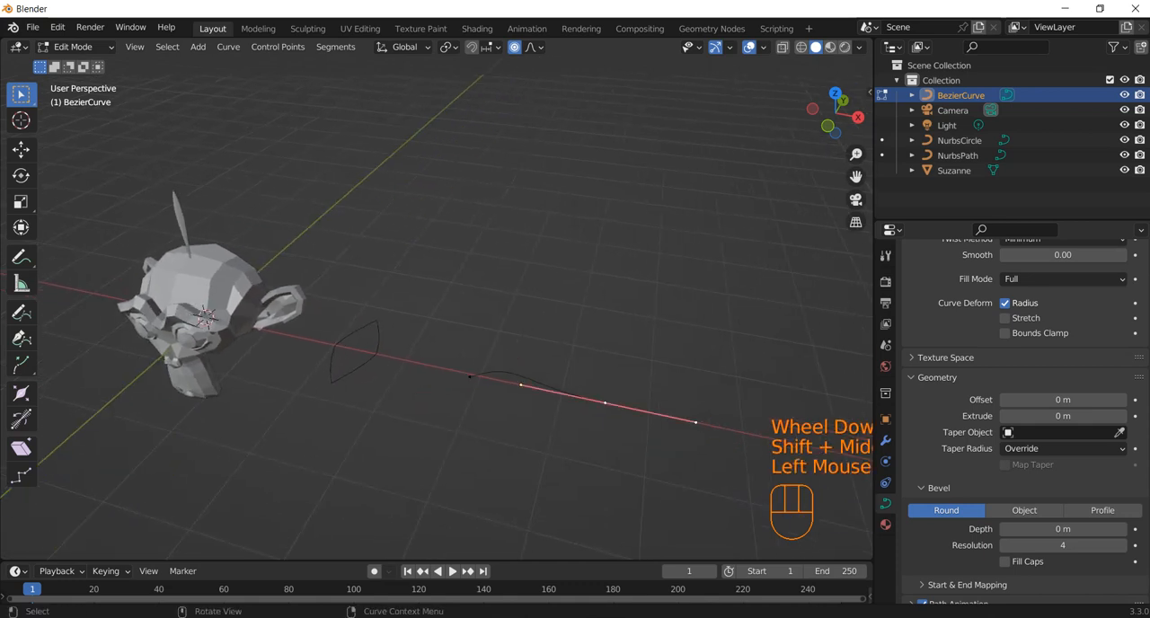
{"action": "key", "text": "g"}
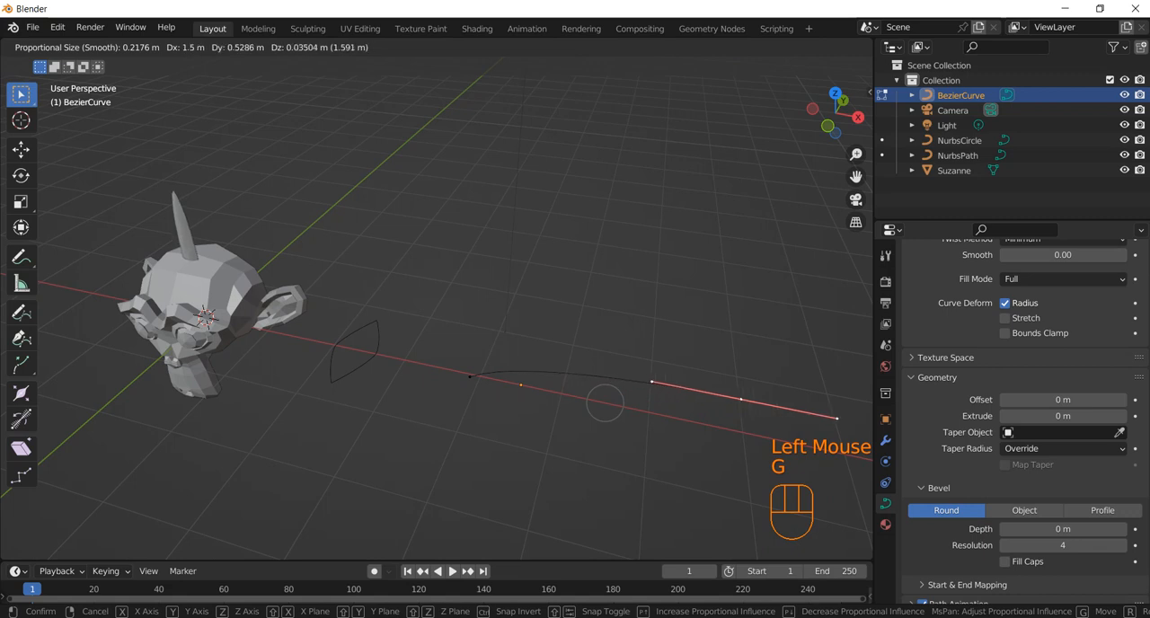
{"action": "left_click", "coordinate": [606, 401]}
{"action": "middle_click_drag", "start_coordinate": [606, 400], "coordinate": [718, 449]}
{"action": "scroll", "coordinate": [570, 404], "scroll_direction": "up", "scroll_amount": 2}
{"action": "scroll", "coordinate": [628, 405], "scroll_direction": "down", "scroll_amount": 2}
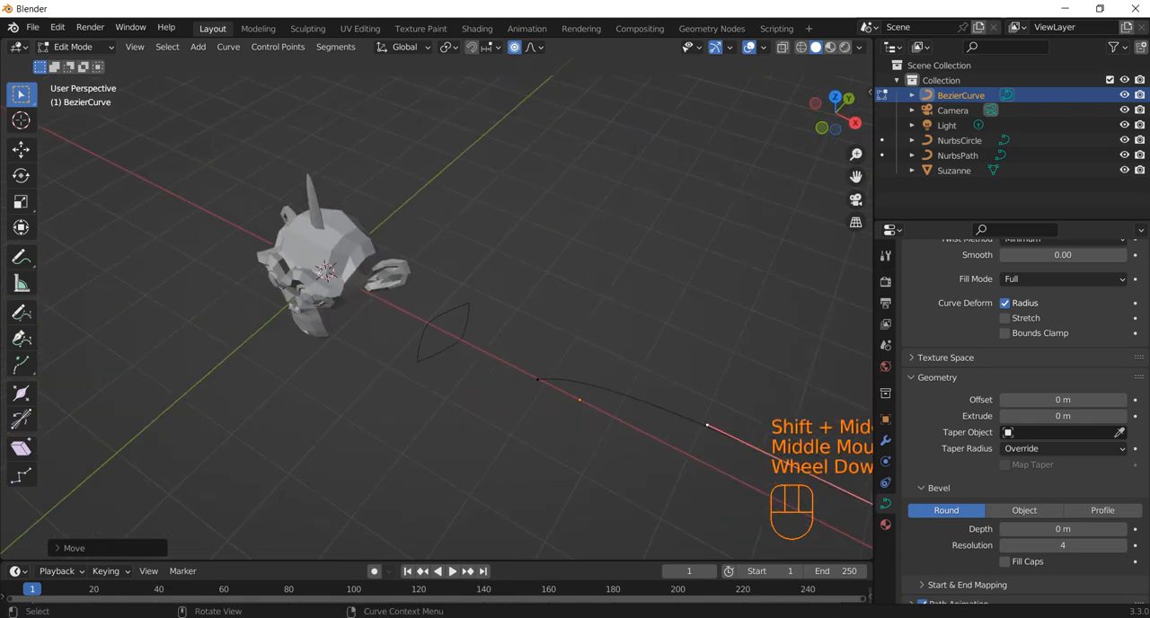
{"action": "left_click_drag", "start_coordinate": [494, 305], "coordinate": [752, 472]}
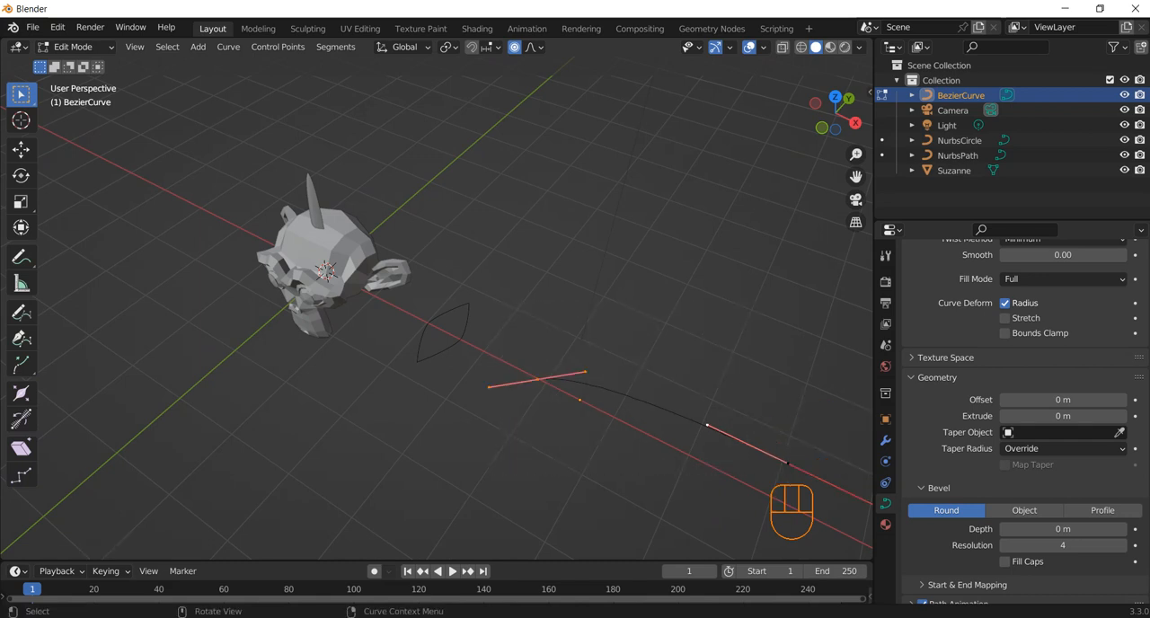
{"action": "left_click", "coordinate": [667, 333]}
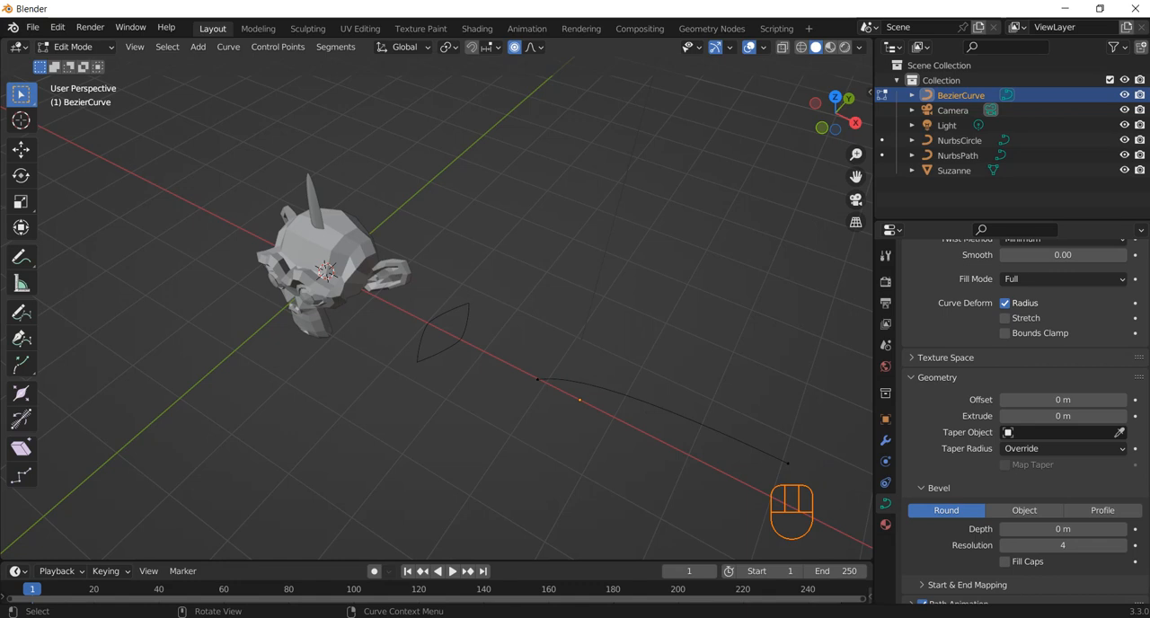
{"action": "key", "text": "Tab"}
Step: Select the hair strand's NURBS path, switch to the right orthographic view and enable proportional editing
{"action": "left_click", "coordinate": [313, 203]}
{"action": "middle_click_drag", "start_coordinate": [313, 204], "coordinate": [269, 179]}
{"action": "key", "text": "KP_3"}
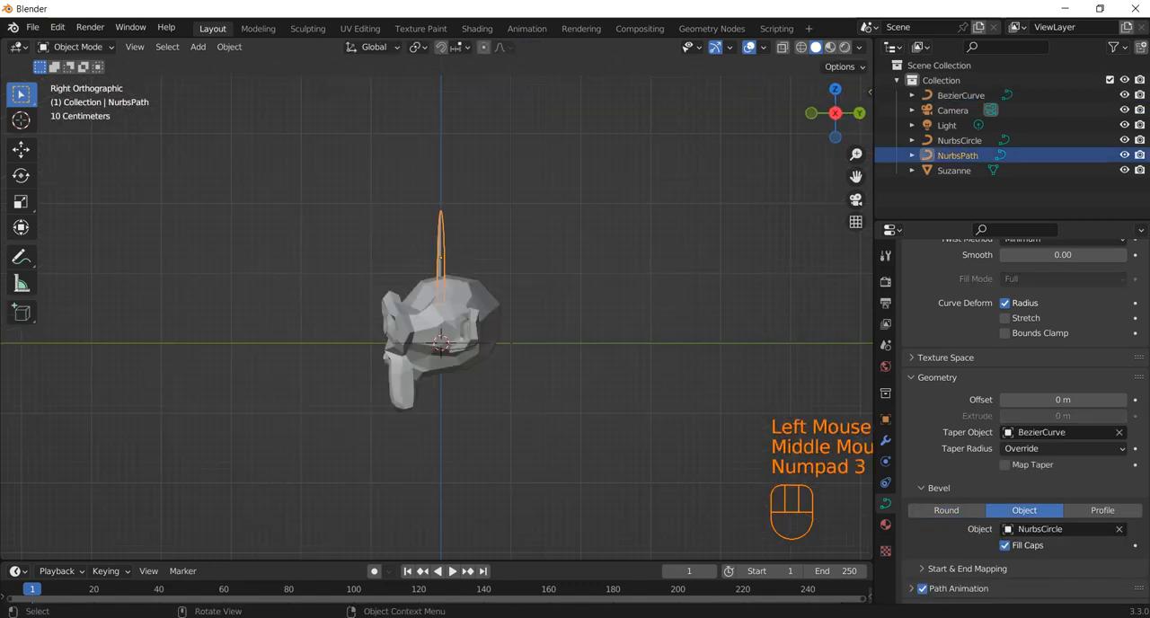
{"action": "scroll", "coordinate": [440, 341], "scroll_direction": "up", "scroll_amount": 3}
{"action": "left_click", "coordinate": [483, 47]}
{"action": "scroll", "coordinate": [440, 341], "scroll_direction": "up", "scroll_amount": 1}
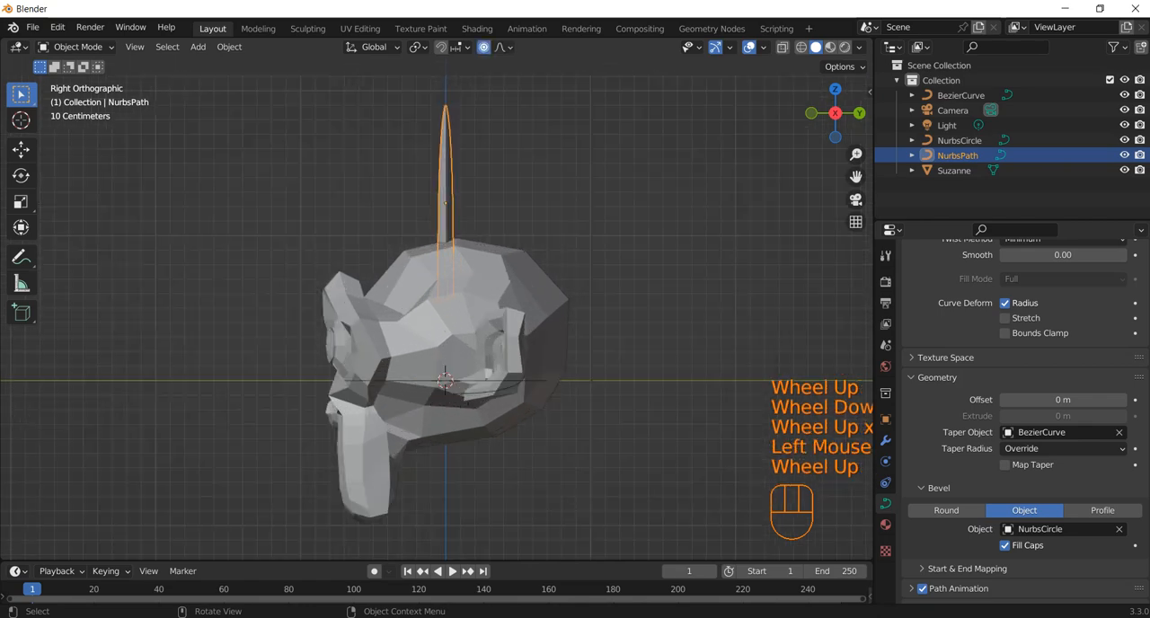
{"action": "scroll", "coordinate": [440, 341], "scroll_direction": "up", "scroll_amount": 1}
Step: Enter Edit Mode on the strand's path, select all its points and subdivide them
{"action": "key", "text": "Tab"}
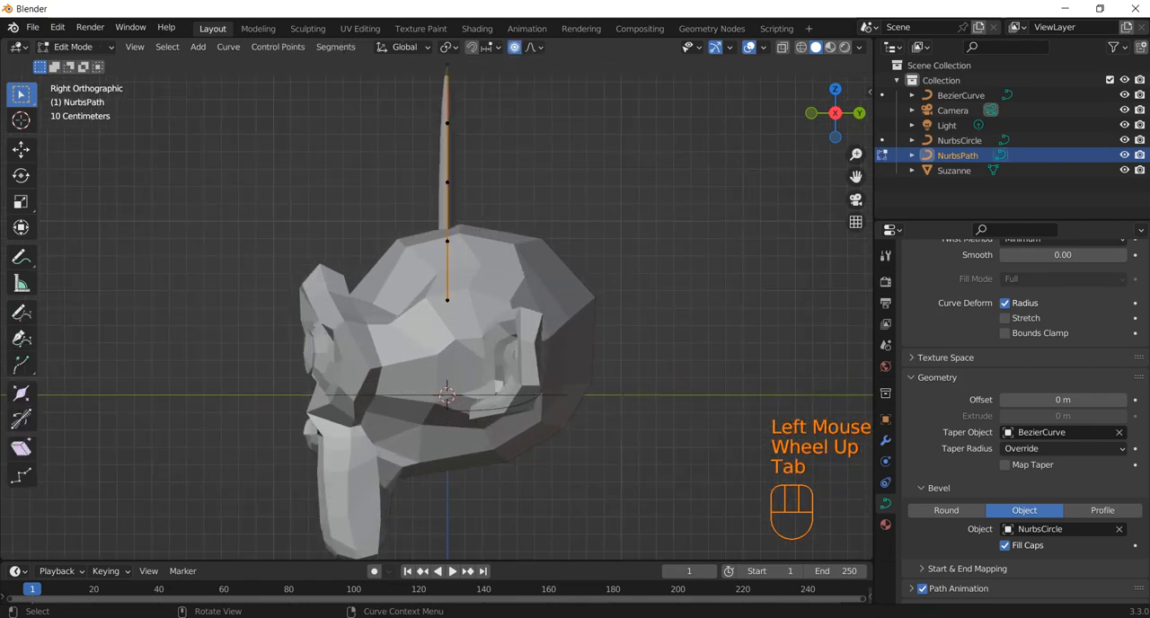
{"action": "scroll", "coordinate": [446, 341], "scroll_direction": "down", "scroll_amount": 1}
{"action": "left_click_drag", "start_coordinate": [477, 88], "coordinate": [409, 292]}
{"action": "right_click", "coordinate": [414, 207]}
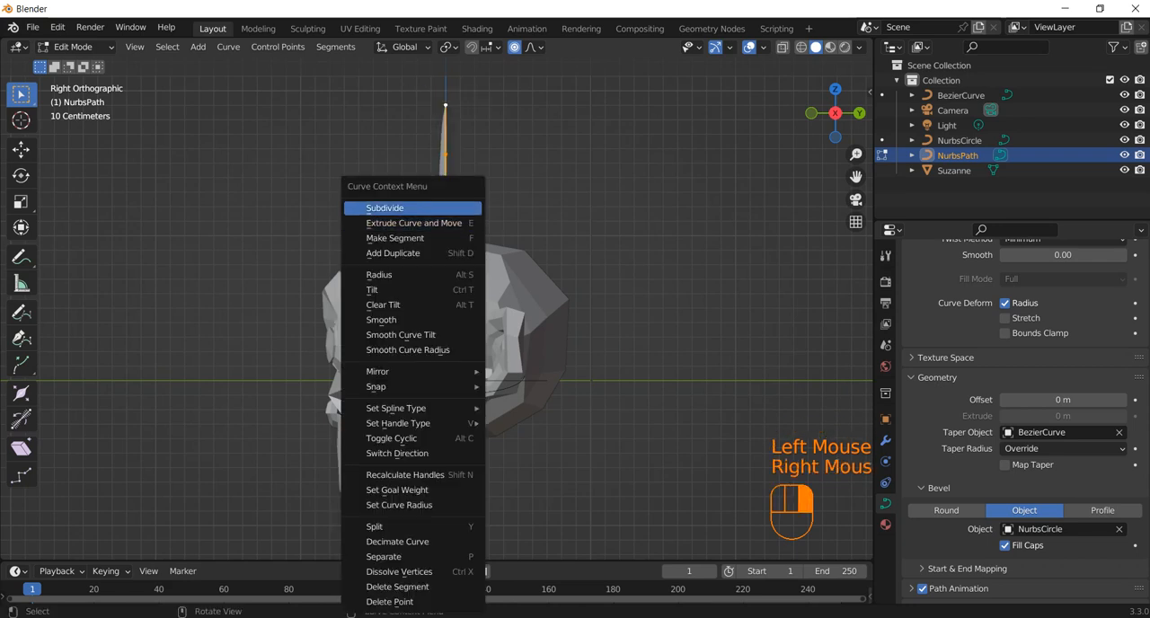
{"action": "left_click", "coordinate": [413, 207]}
Step: Bend the strand toward the back of the head by moving its tip point along Y with a 1 m proportional size, and return to Object Mode
{"action": "left_click", "coordinate": [445, 106]}
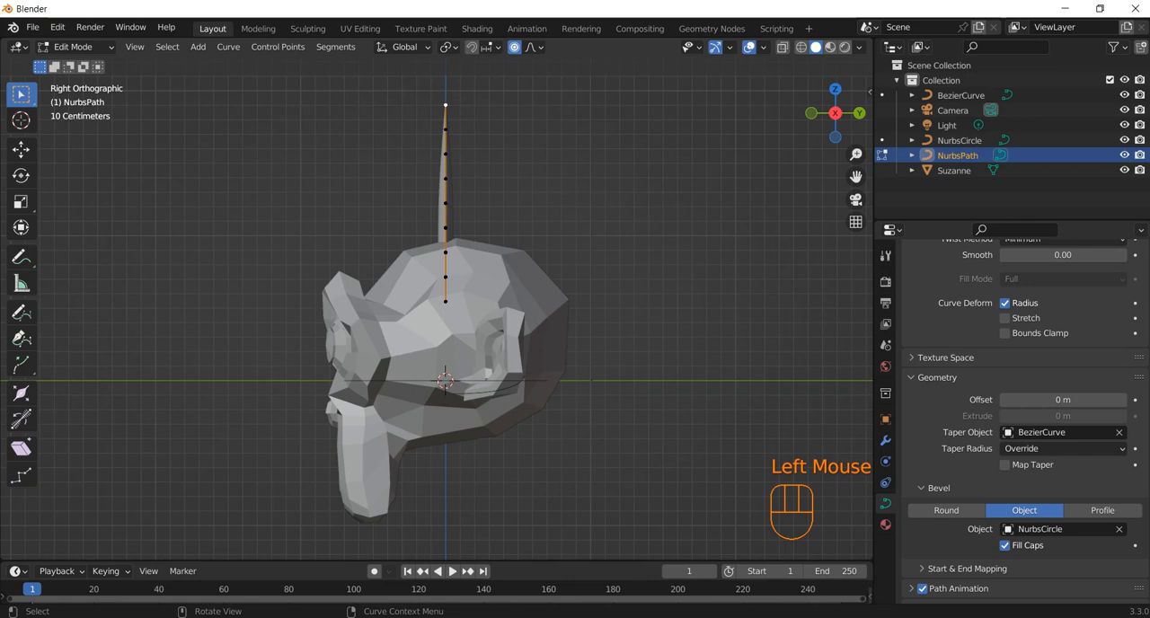
{"action": "key", "text": "g"}
{"action": "key", "text": "y"}
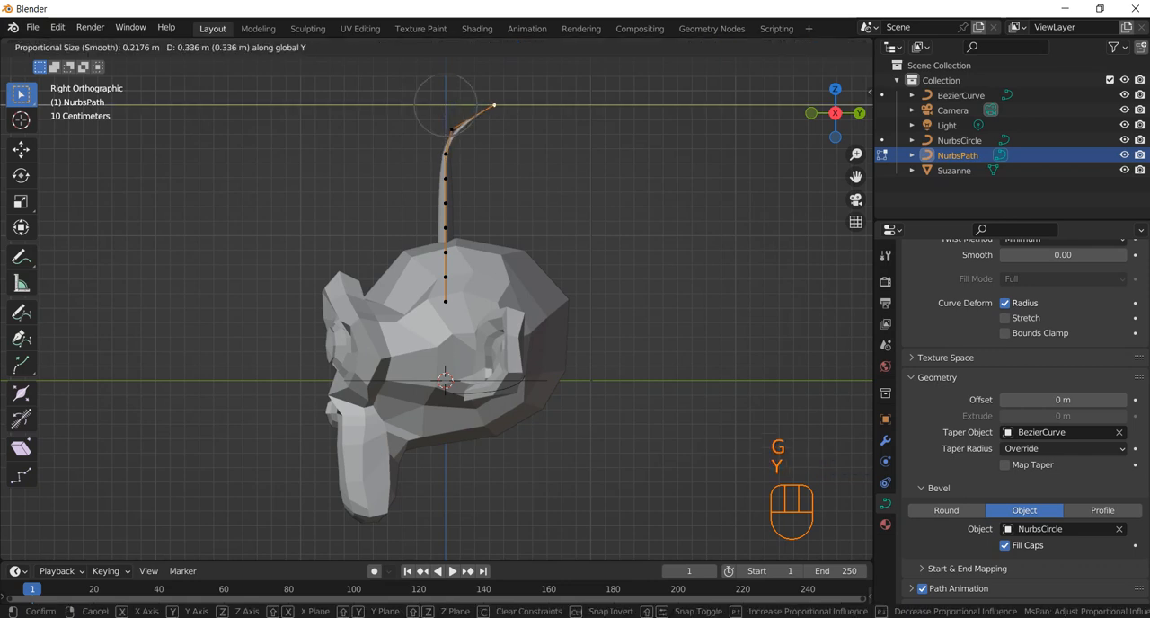
{"action": "scroll", "coordinate": [548, 108], "scroll_direction": "down", "scroll_amount": 12}
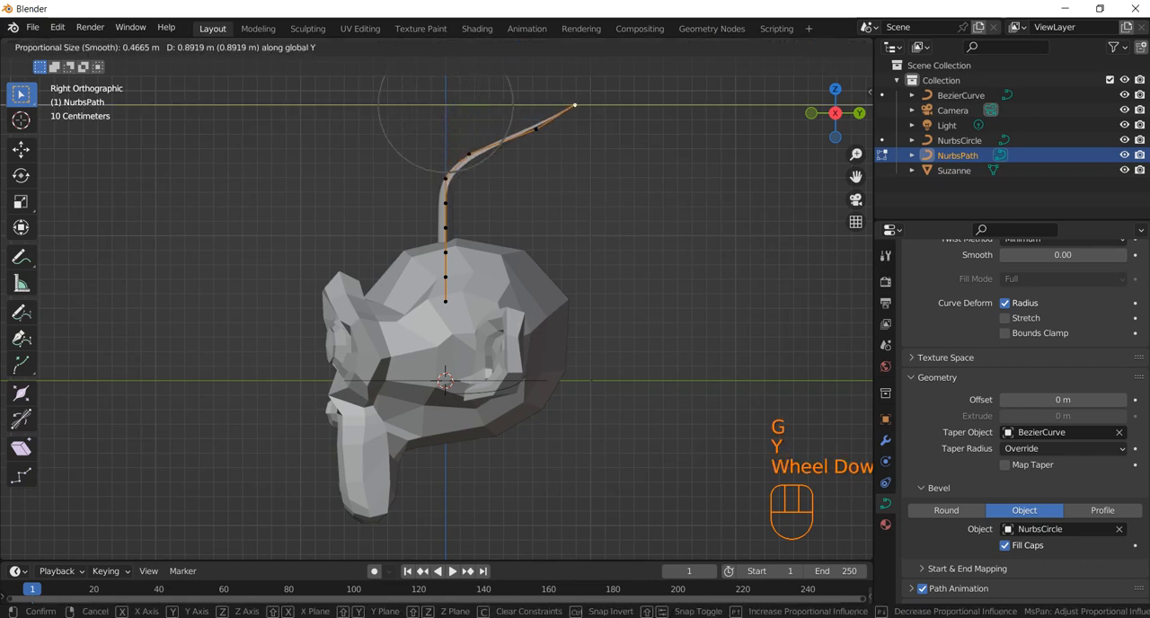
{"action": "scroll", "coordinate": [566, 106], "scroll_direction": "down", "scroll_amount": 4}
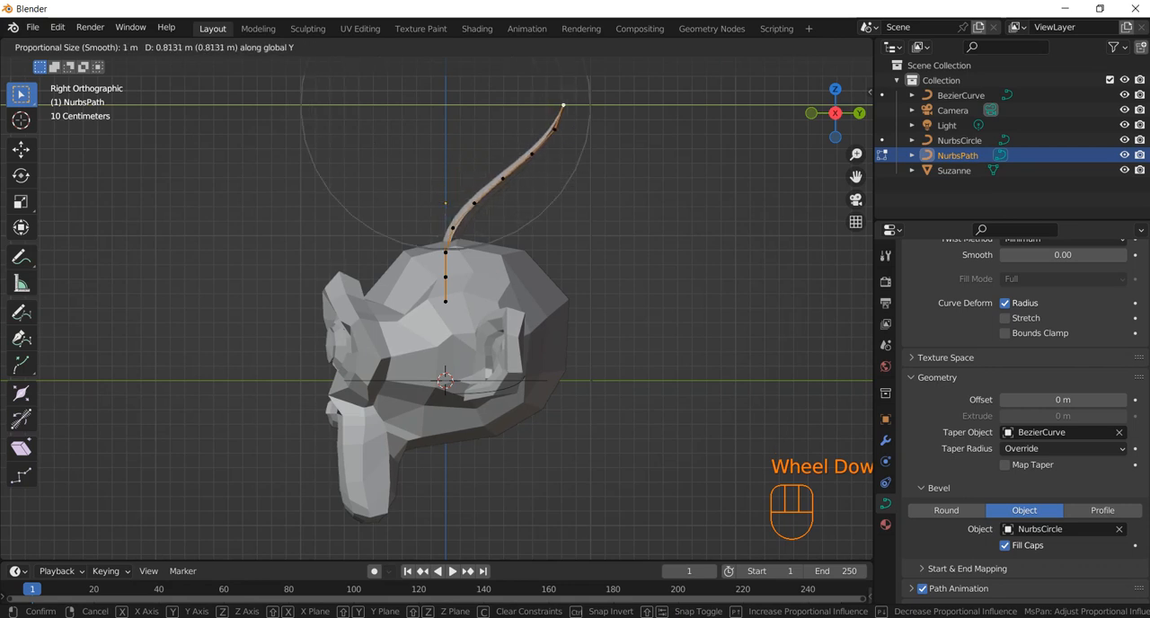
{"action": "left_click", "coordinate": [481, 105]}
{"action": "middle_click_drag", "start_coordinate": [481, 105], "coordinate": [377, 180]}
{"action": "middle_click_drag", "start_coordinate": [574, 131], "coordinate": [723, 116]}
{"action": "scroll", "coordinate": [534, 122], "scroll_direction": "up", "scroll_amount": 2}
{"action": "scroll", "coordinate": [534, 122], "scroll_direction": "up", "scroll_amount": 1}
{"action": "key", "text": "Tab"}
Step: Add a new material to the hair strand and set its base color to red
{"action": "scroll", "coordinate": [592, 129], "scroll_direction": "down", "scroll_amount": 1}
{"action": "key", "text": "KP_1"}
{"action": "scroll", "coordinate": [436, 318], "scroll_direction": "down", "scroll_amount": 1}
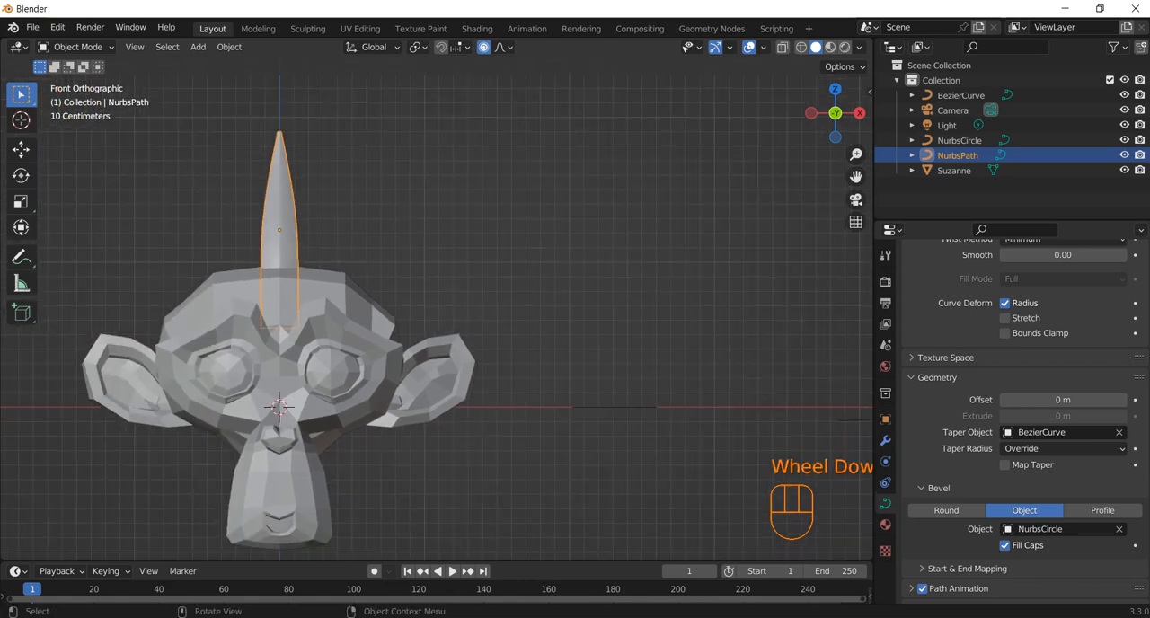
{"action": "left_click", "coordinate": [885, 525]}
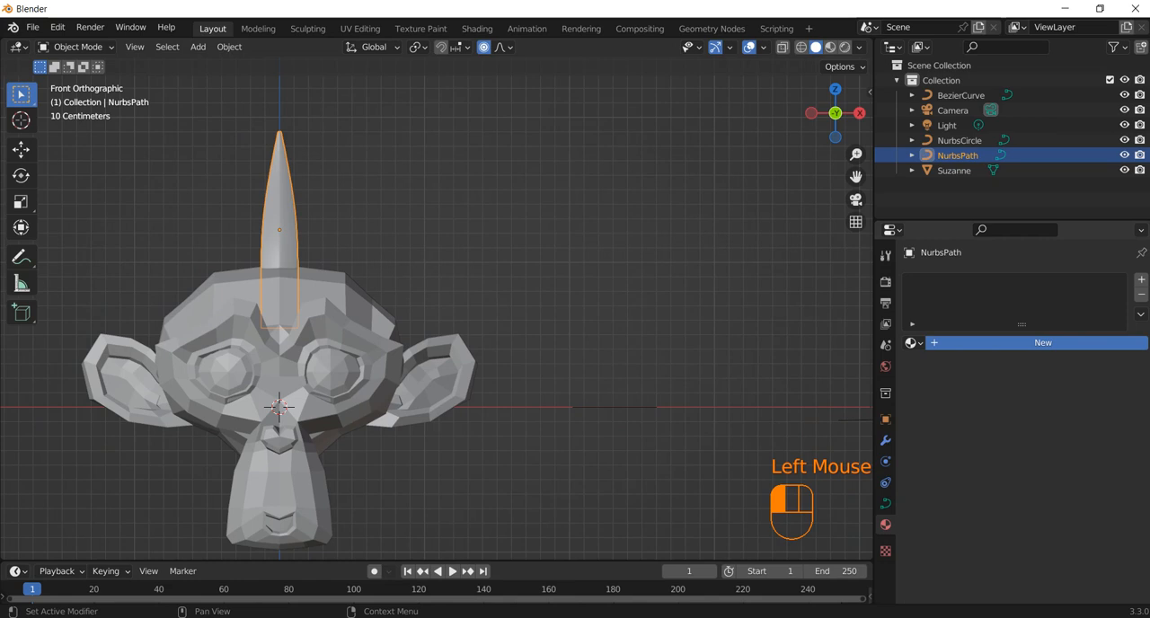
{"action": "left_click", "coordinate": [1041, 342]}
{"action": "left_click", "coordinate": [1069, 501]}
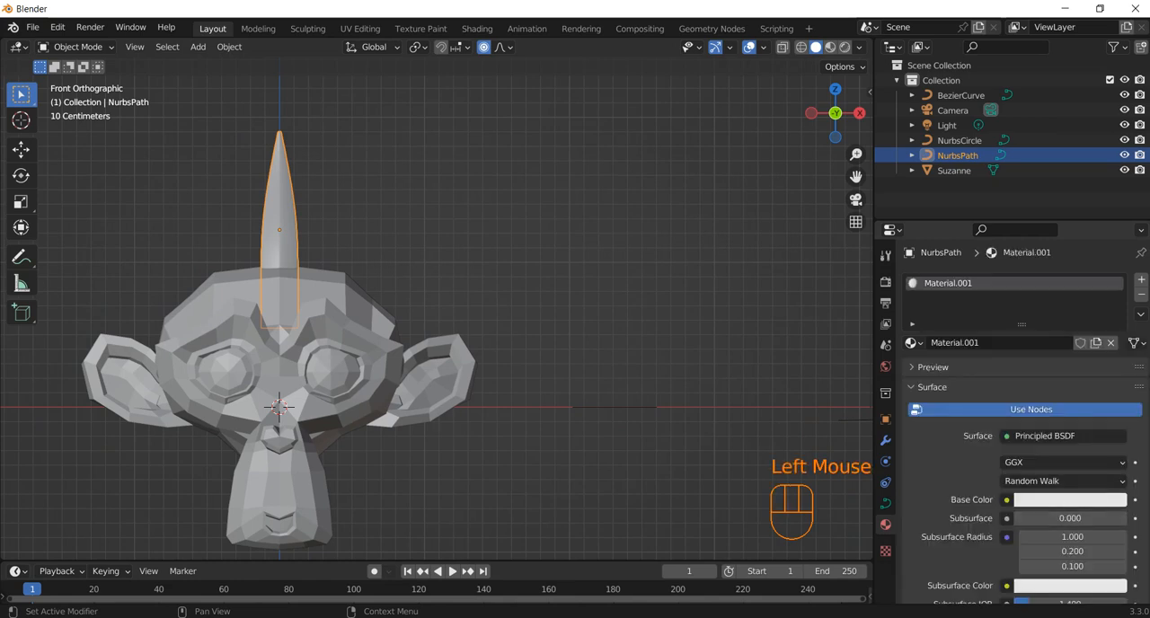
{"action": "left_click", "coordinate": [1051, 390]}
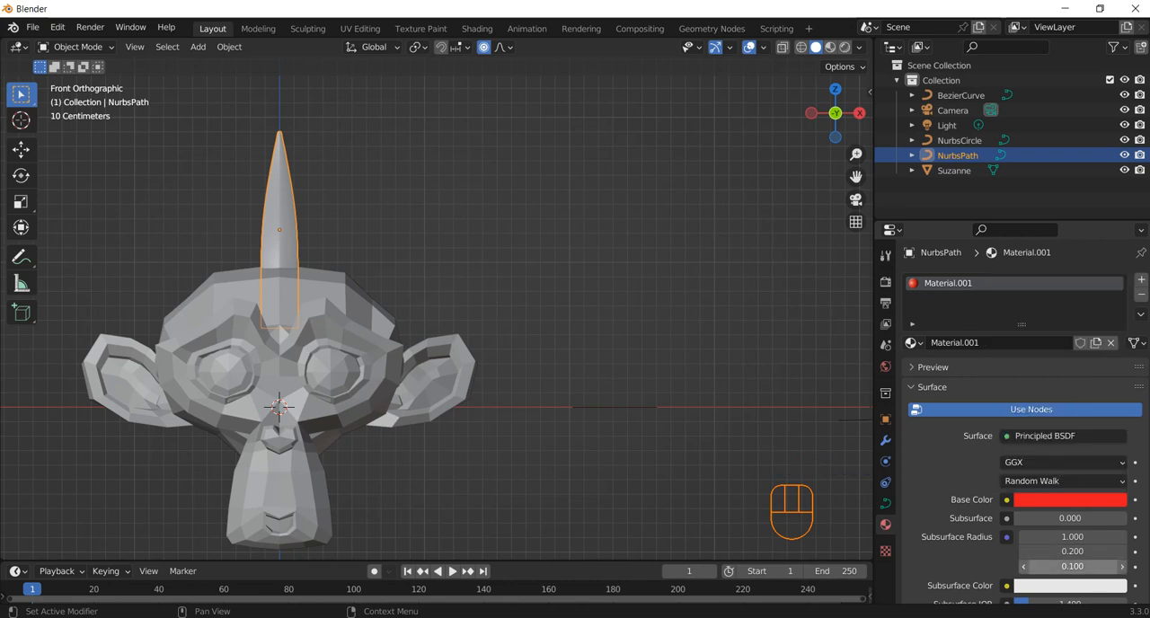
Step: Set the strand material's Metallic value to 0.577 and display the viewport in Material Preview shading
{"action": "scroll", "coordinate": [1071, 566], "scroll_direction": "down", "scroll_amount": 2}
{"action": "scroll", "coordinate": [1071, 566], "scroll_direction": "up", "scroll_amount": 1}
{"action": "scroll", "coordinate": [1072, 566], "scroll_direction": "down", "scroll_amount": 4}
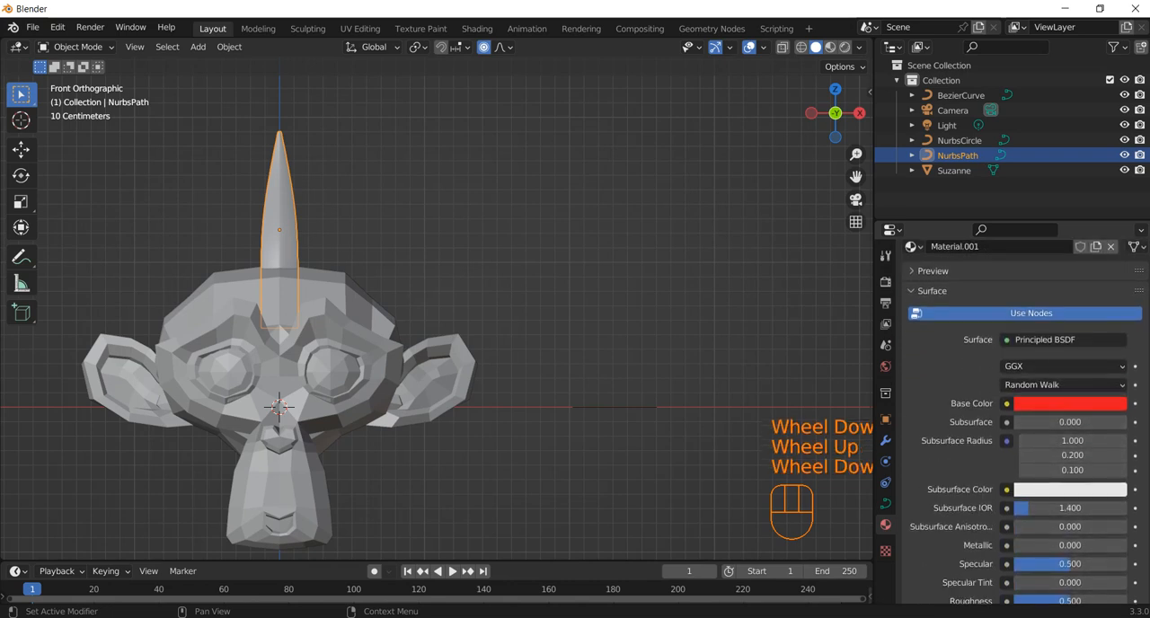
{"action": "left_click", "coordinate": [1069, 521]}
{"action": "left_click_drag", "start_coordinate": [1068, 521], "coordinate": [1080, 521]}
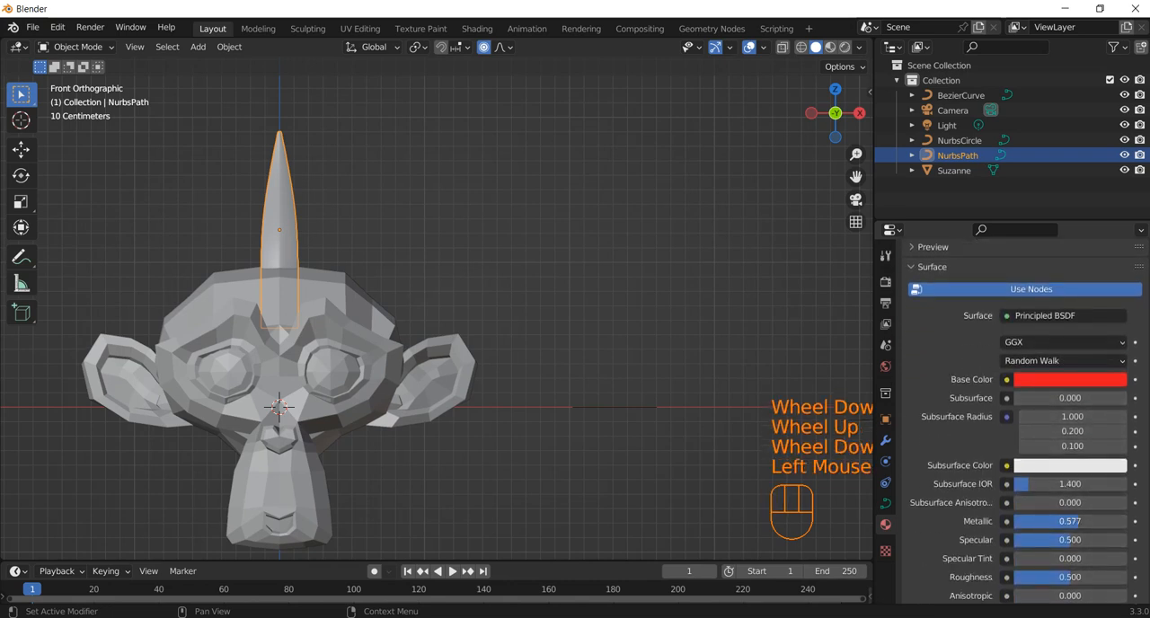
{"action": "left_click", "coordinate": [791, 391]}
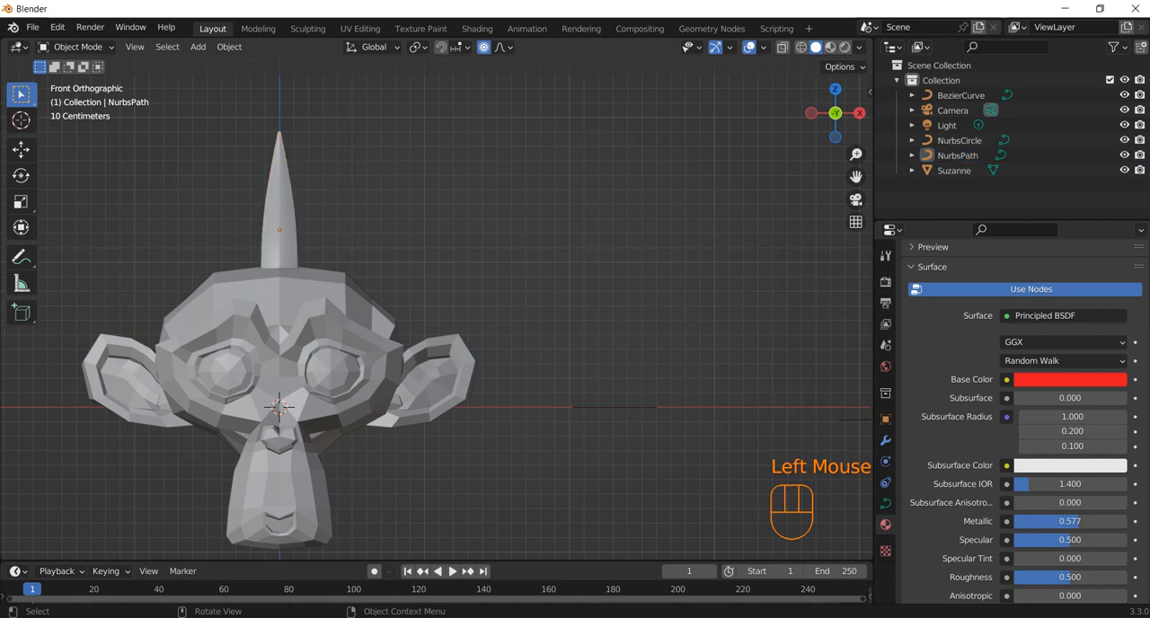
{"action": "left_click", "coordinate": [830, 46]}
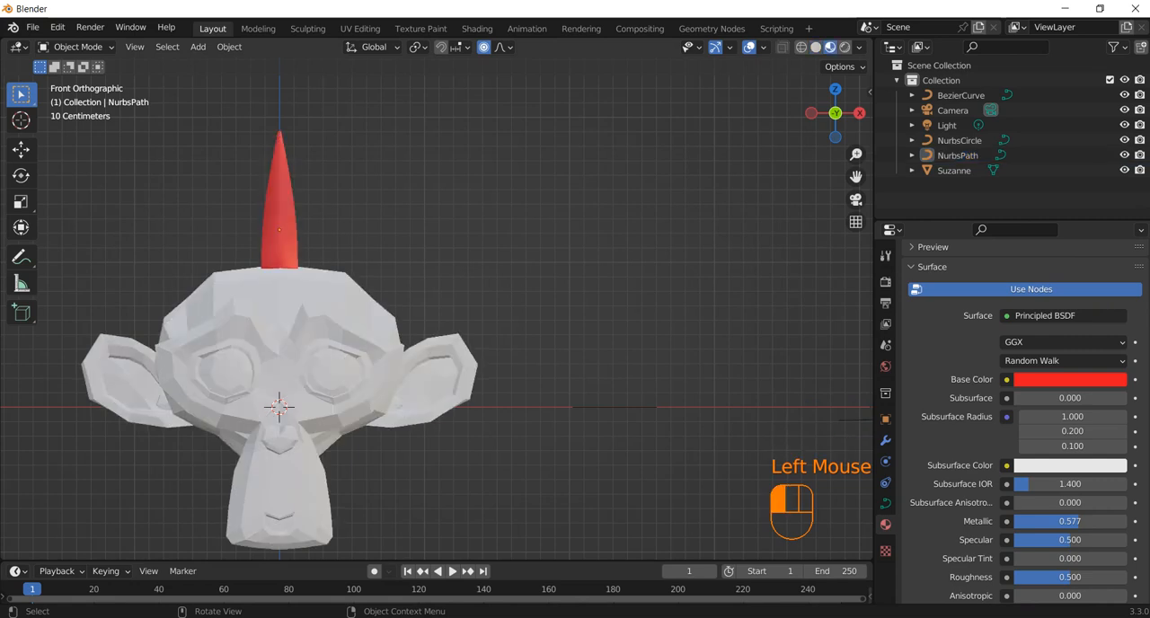
Step: Add a new material to the monkey head and set its base color to blue
{"action": "left_click", "coordinate": [329, 334]}
{"action": "left_click", "coordinate": [1041, 342]}
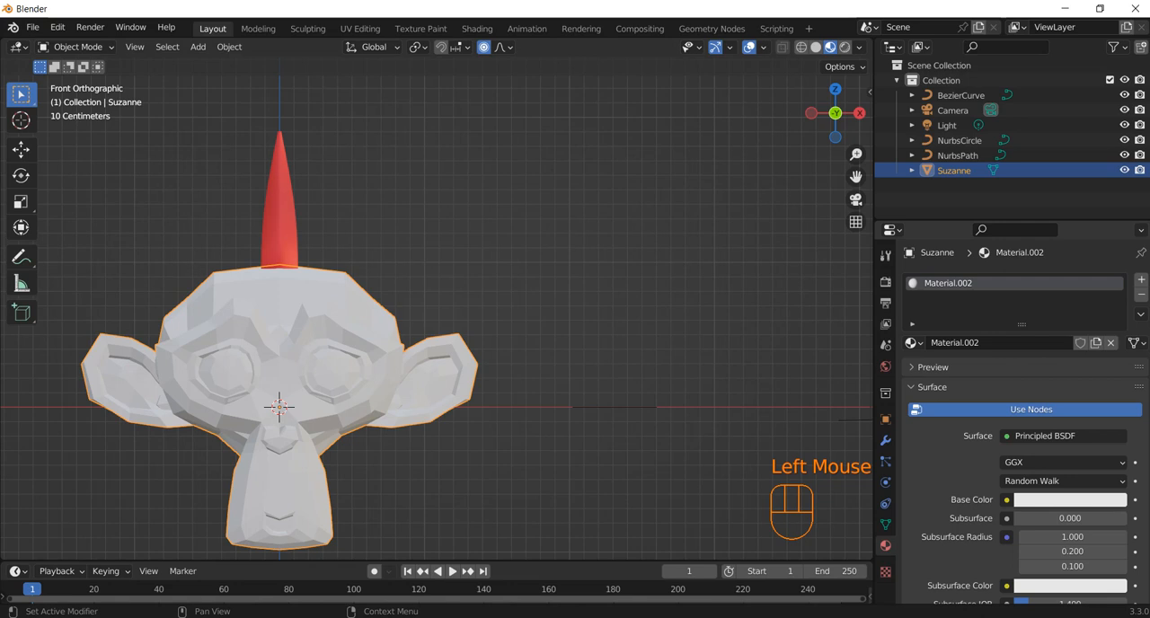
{"action": "left_click", "coordinate": [1068, 499]}
{"action": "left_click_drag", "start_coordinate": [1053, 339], "coordinate": [1087, 306]}
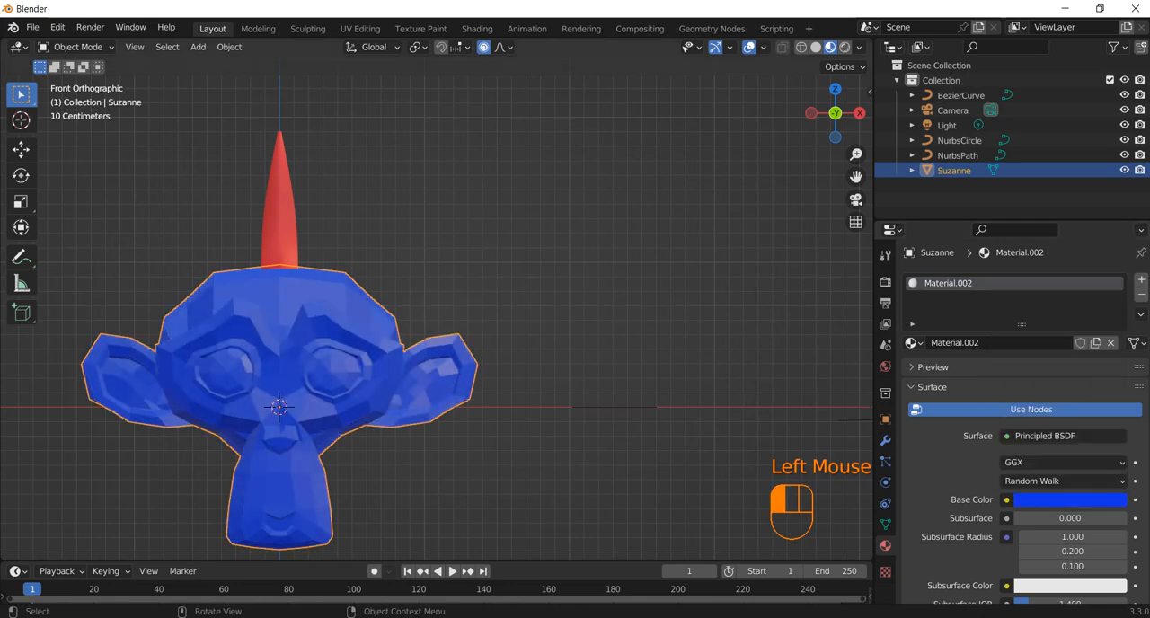
{"action": "left_click", "coordinate": [539, 234]}
Step: Select the red hair strand and switch to the right orthographic view
{"action": "left_click", "coordinate": [280, 212]}
{"action": "middle_click_drag", "start_coordinate": [377, 235], "coordinate": [269, 263]}
{"action": "key", "text": "KP_3"}
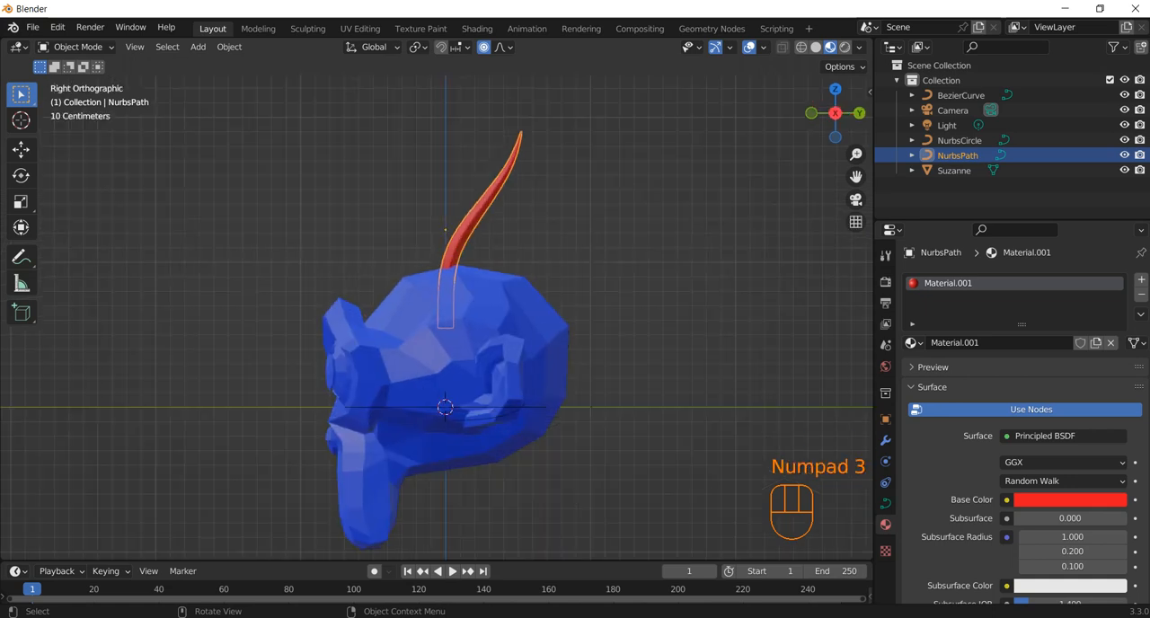
{"action": "key", "text": "r"}
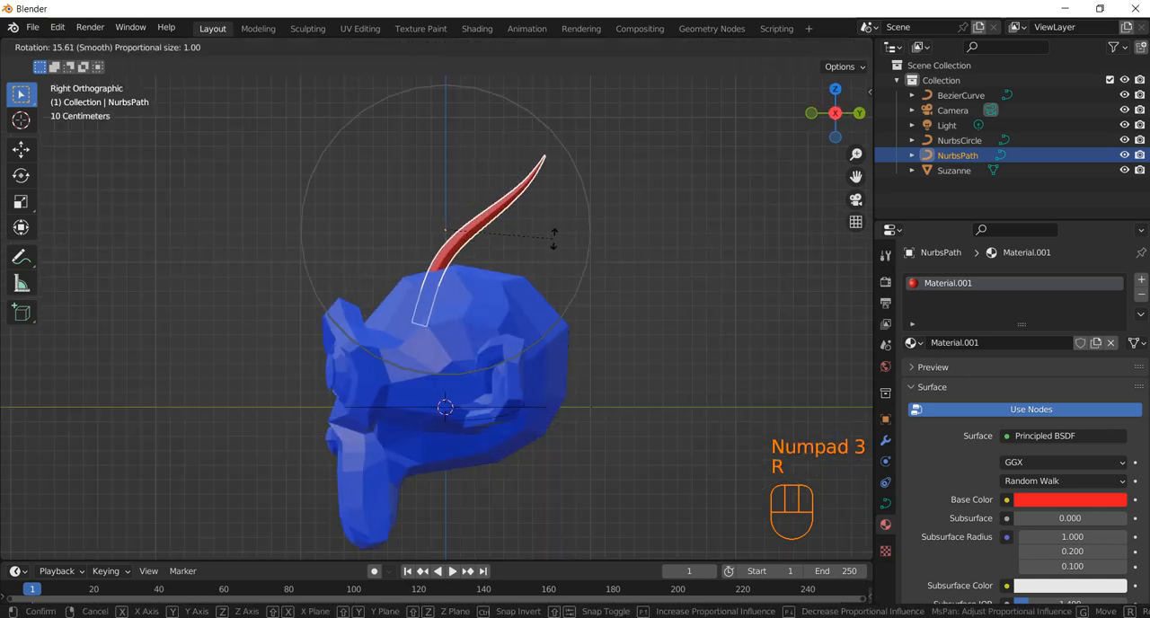
{"action": "middle_click", "coordinate": [521, 259]}
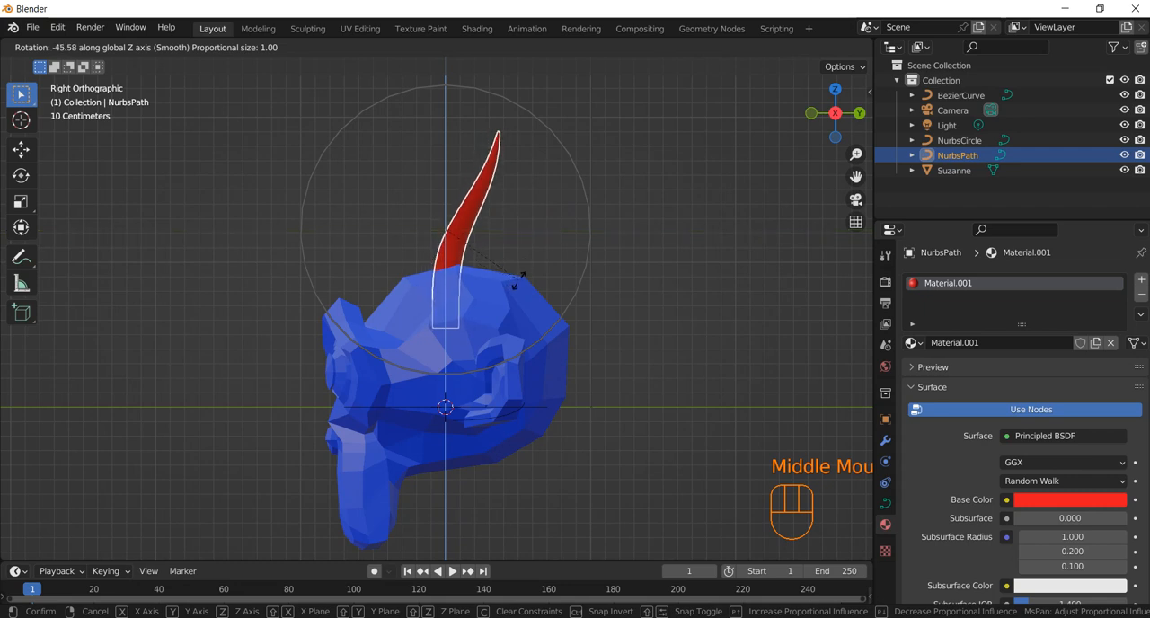
{"action": "key", "text": "Escape"}
Step: Rotate the red strand in the side view so it leans further toward the back of the head
{"action": "key", "text": "r"}
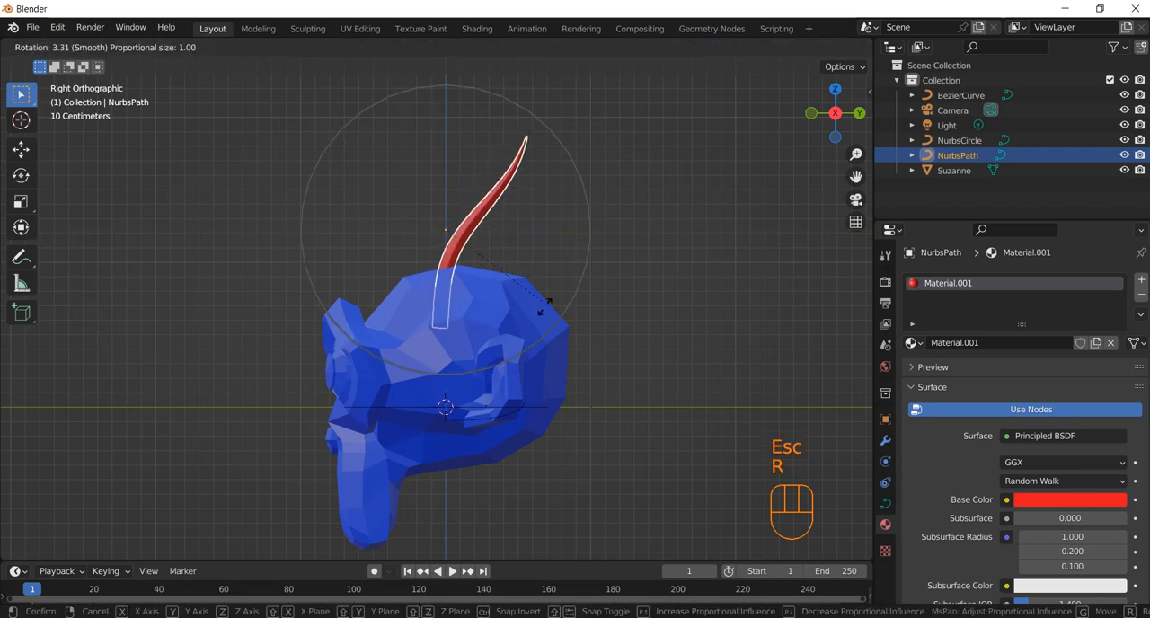
{"action": "left_click", "coordinate": [530, 374]}
Step: Duplicate the red strand twice and place the copies side by side along the top of the head toward positive X
{"action": "middle_click_drag", "start_coordinate": [530, 373], "coordinate": [458, 337]}
{"action": "key", "text": "shift+d"}
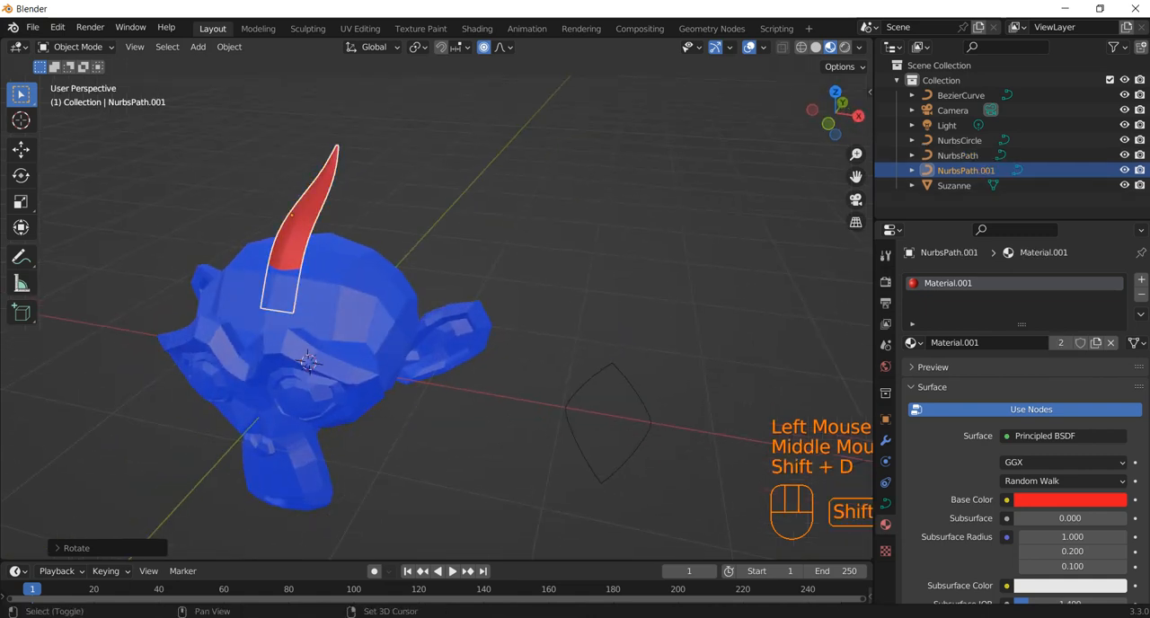
{"action": "left_click", "coordinate": [485, 345]}
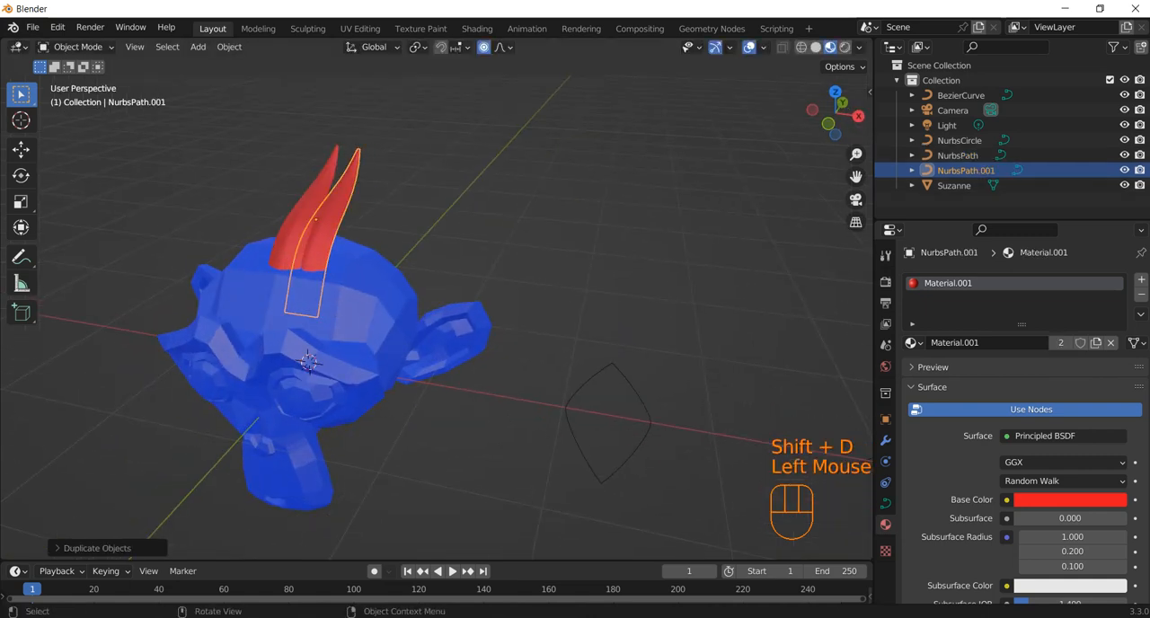
{"action": "key", "text": "shift+d"}
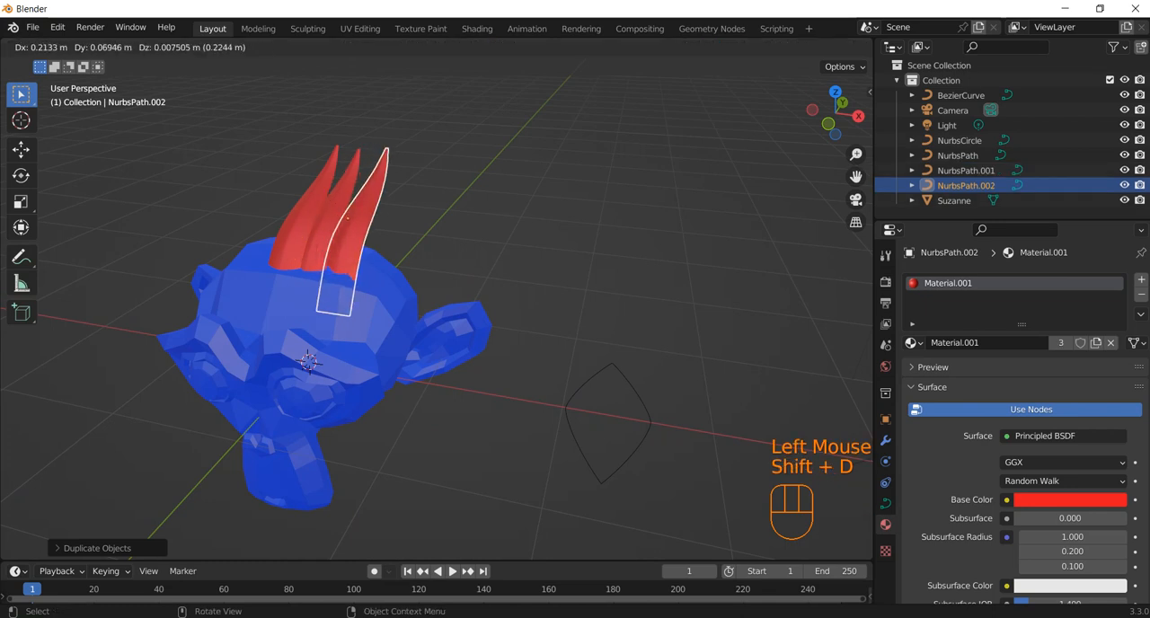
{"action": "left_click", "coordinate": [339, 220]}
Step: Duplicate the red strand repeatedly in the front view, placing the copies along the top of the head toward negative X
{"action": "key", "text": "shift+d"}
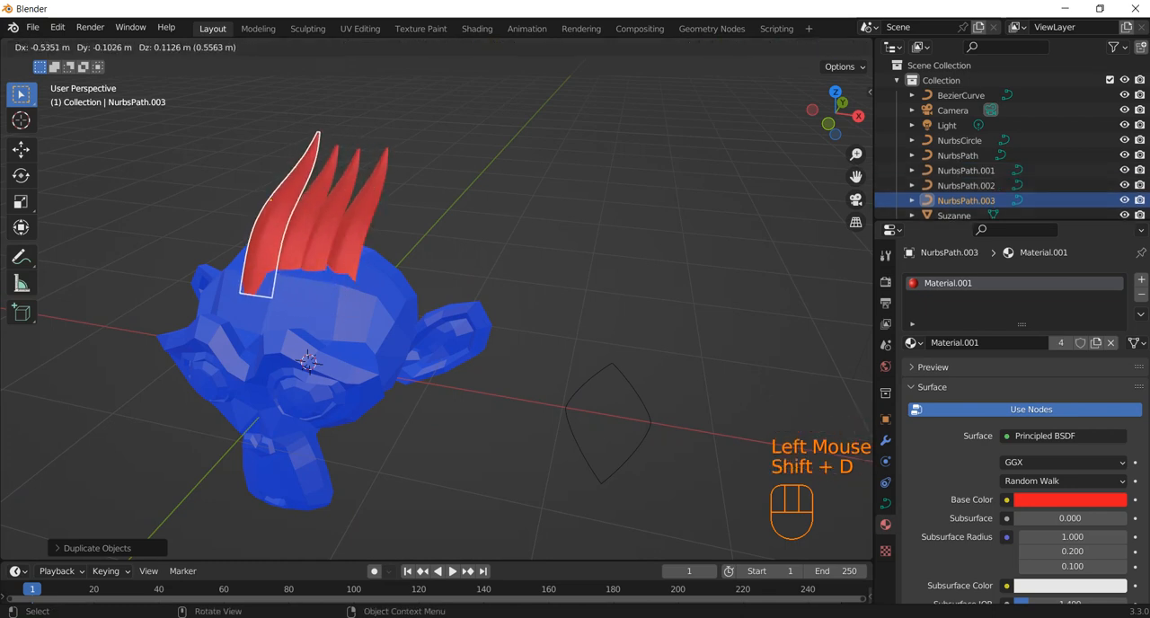
{"action": "key", "text": "Escape"}
{"action": "key", "text": "KP_1"}
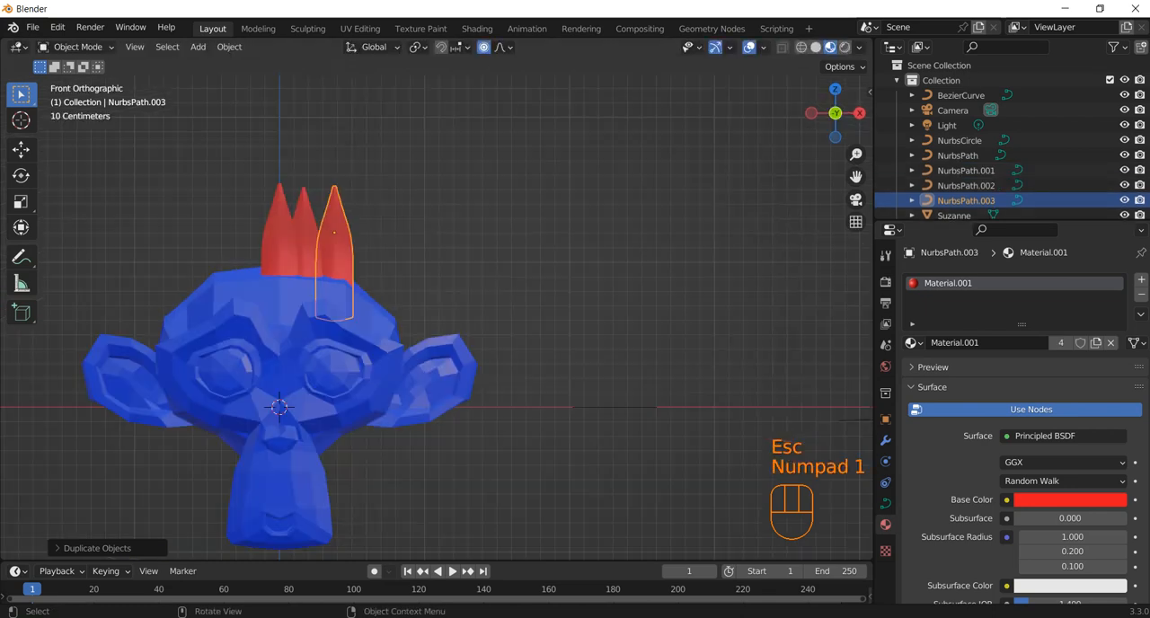
{"action": "key", "text": "shift+d"}
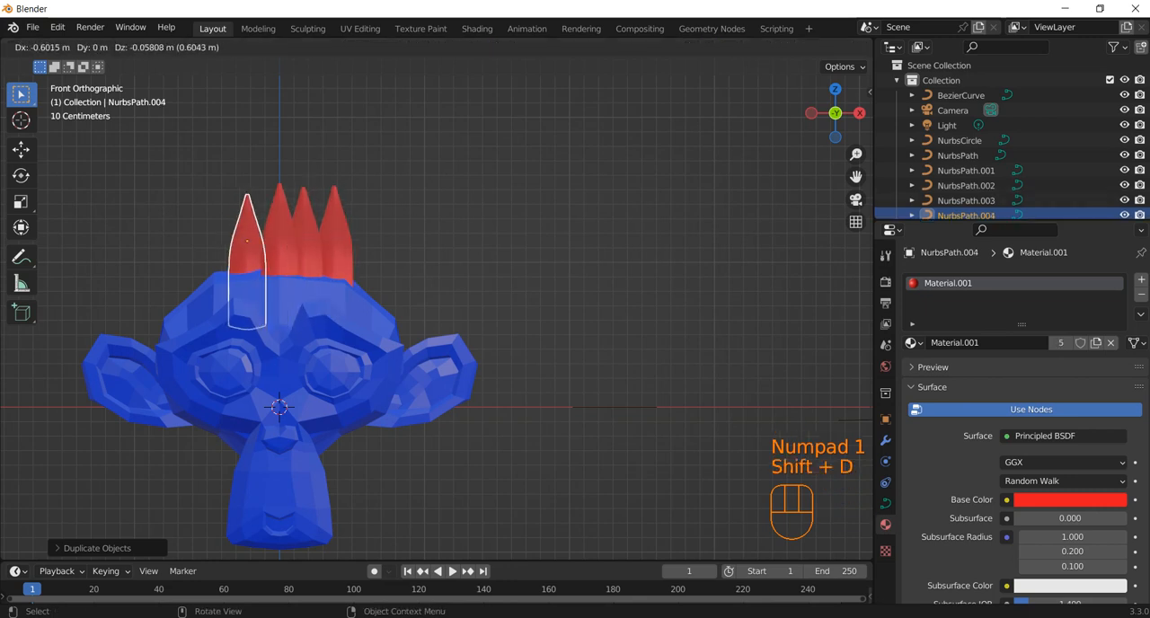
{"action": "left_click", "coordinate": [256, 235]}
{"action": "key", "text": "shift+d"}
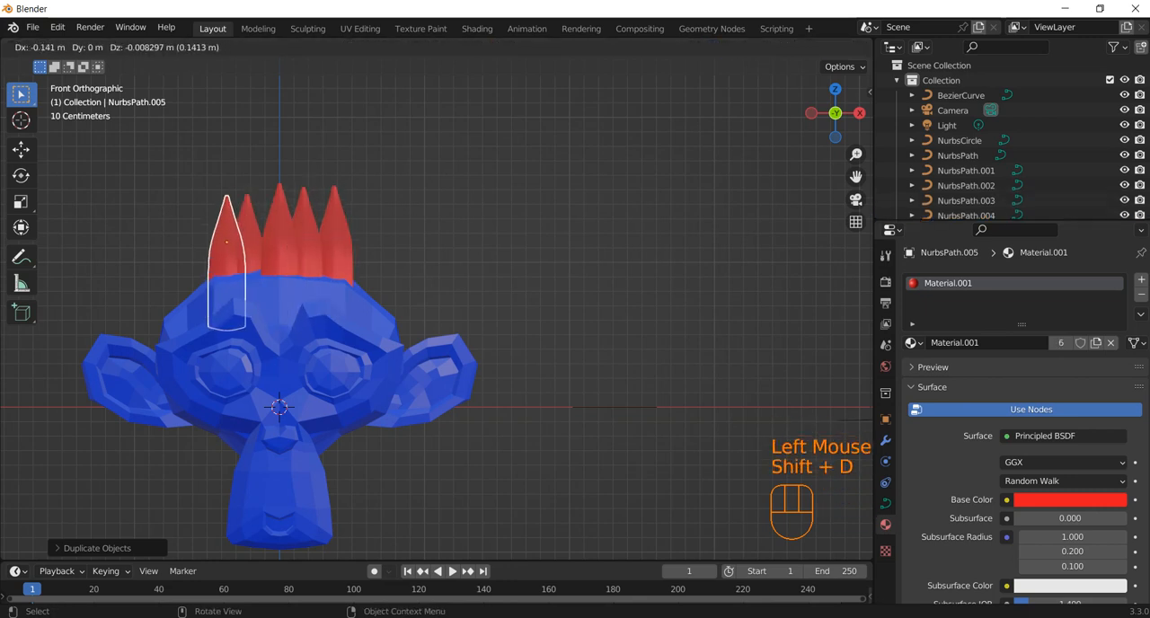
{"action": "left_click", "coordinate": [224, 238]}
{"action": "key", "text": "shift+d"}
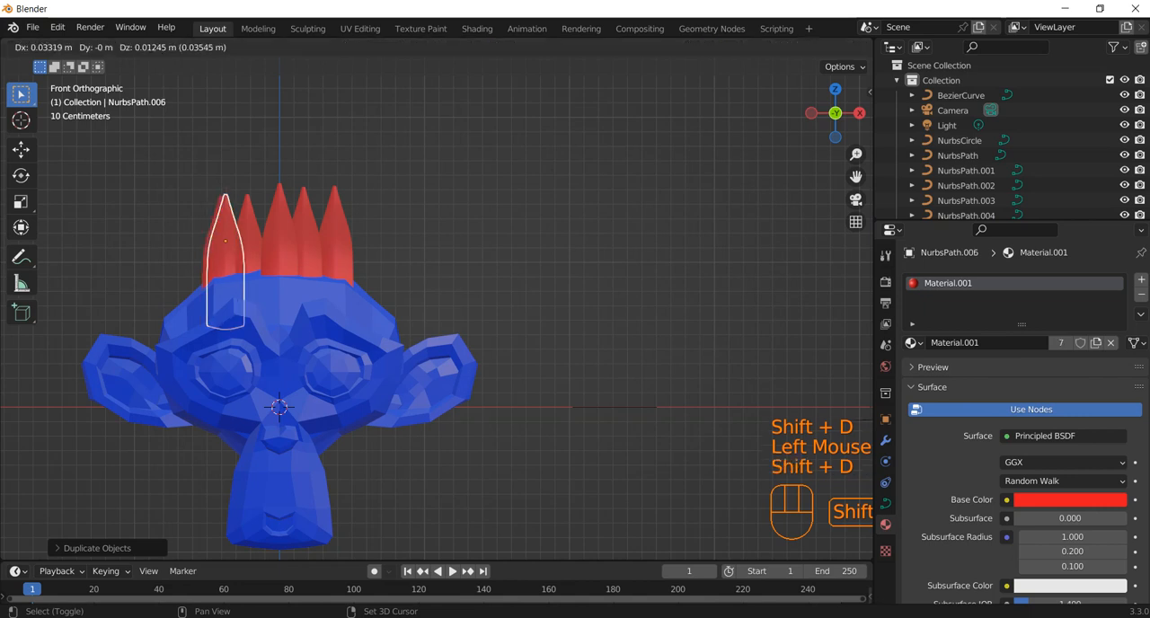
{"action": "left_click", "coordinate": [242, 239], "text": "shift"}
Step: Try scaling down the newest strand copy with proportional editing in the right orthographic view, and undo the scaling
{"action": "middle_click_drag", "start_coordinate": [242, 239], "coordinate": [310, 208]}
{"action": "key", "text": "KP_3"}
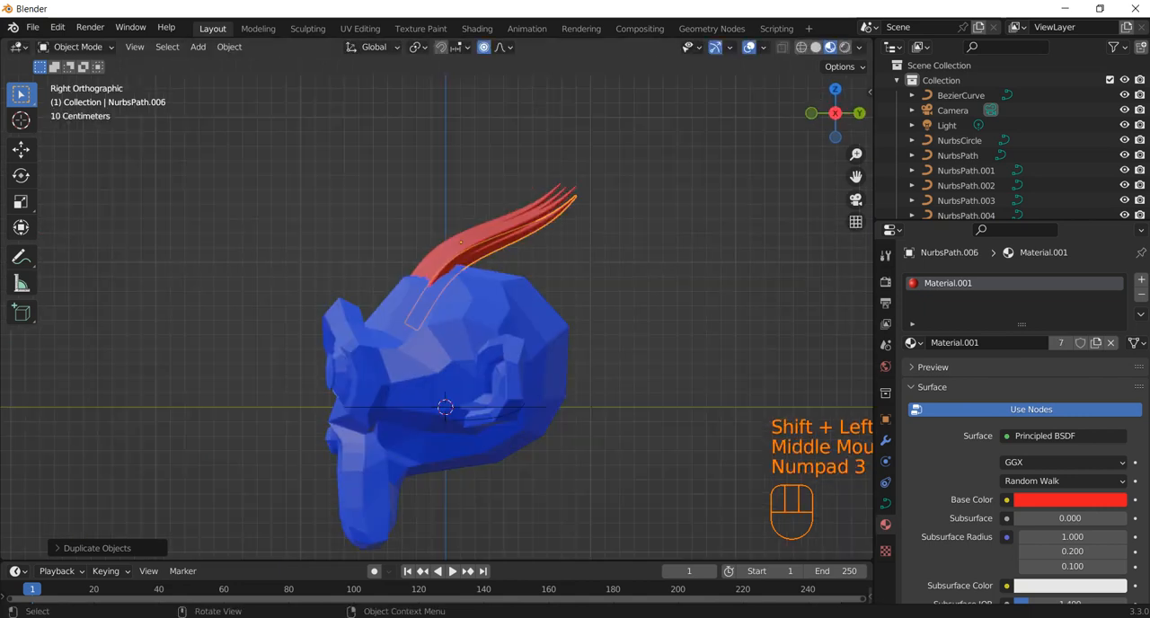
{"action": "key", "text": "s"}
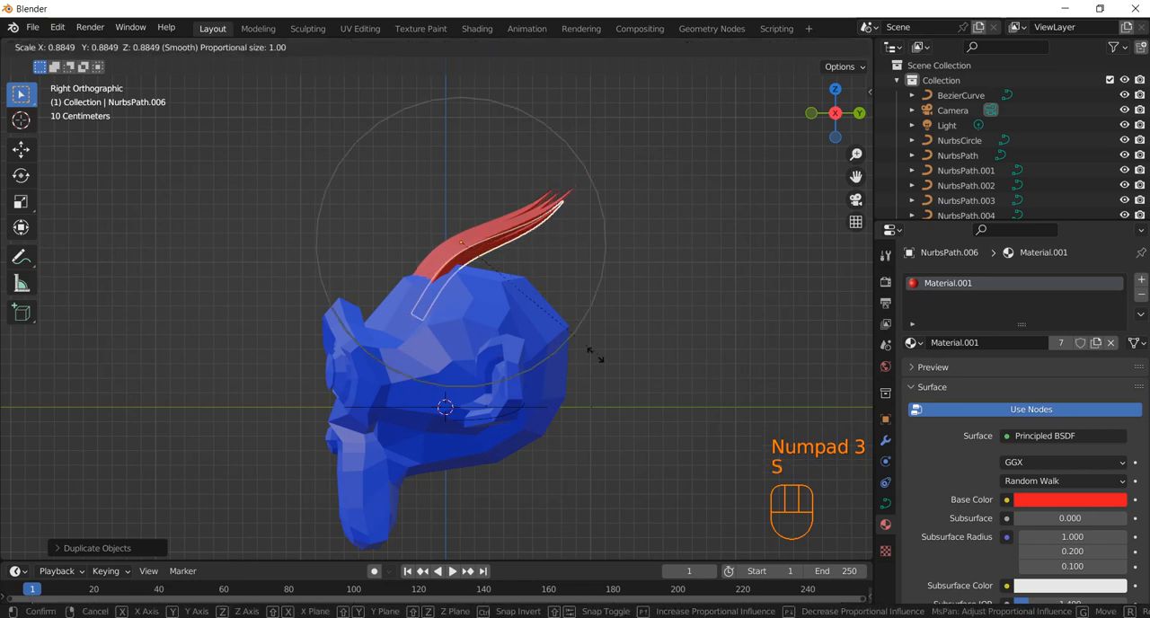
{"action": "left_click", "coordinate": [580, 351]}
{"action": "key", "text": "ctrl+z"}
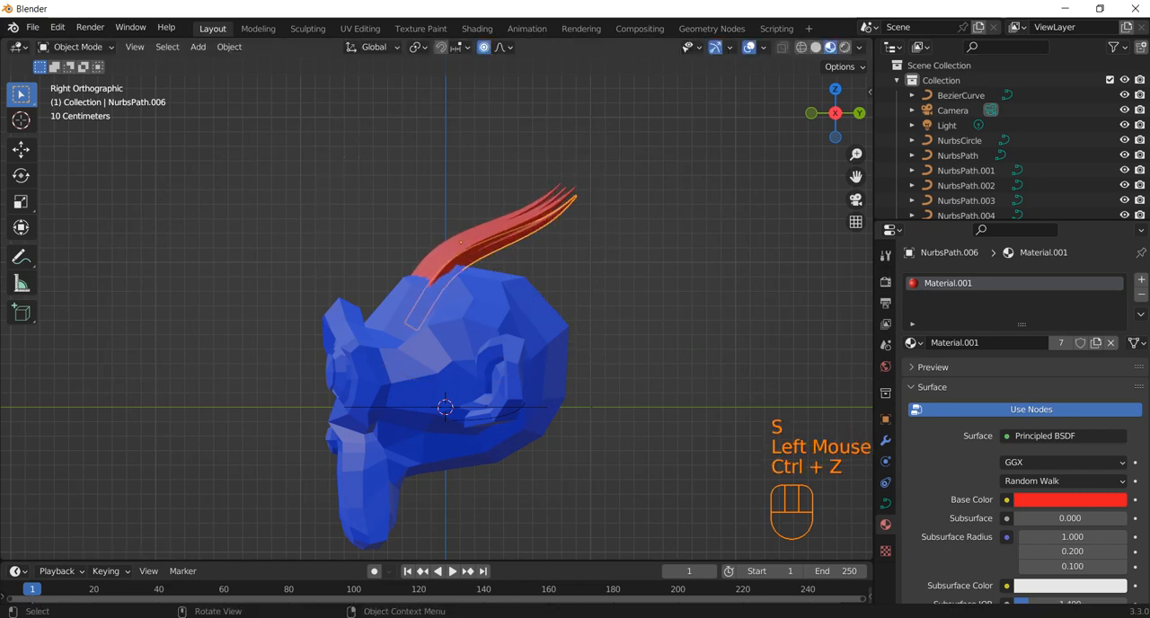
Step: Turn off proportional editing, move the newest strand about 0.2 m up toward the forehead, and scale it down slightly
{"action": "left_click", "coordinate": [484, 47]}
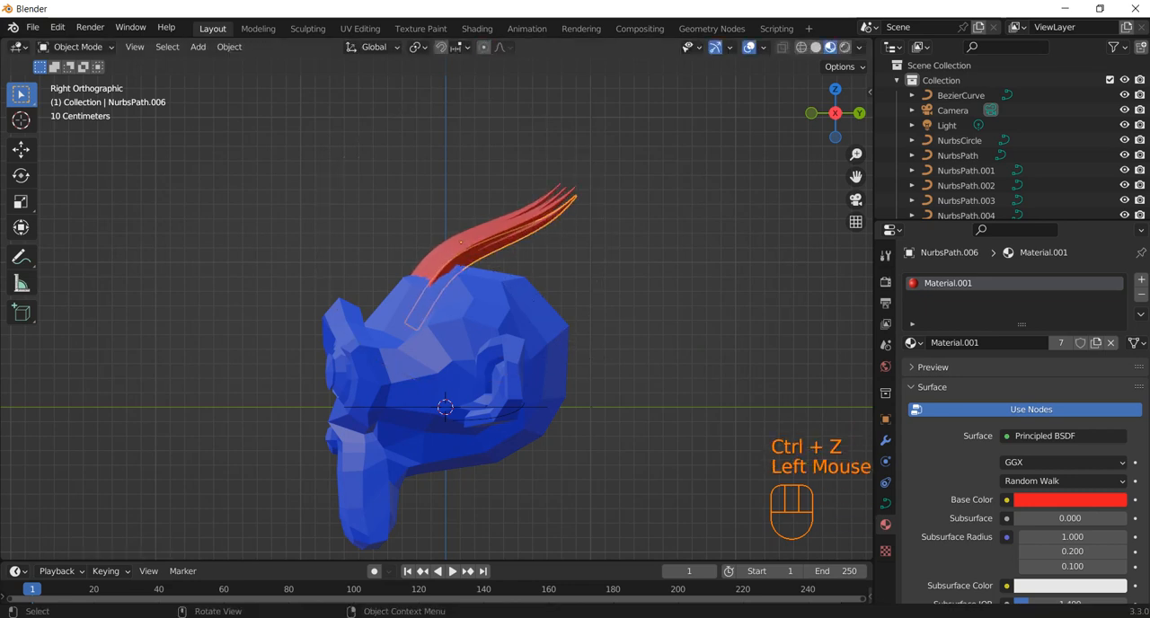
{"action": "key", "text": "g"}
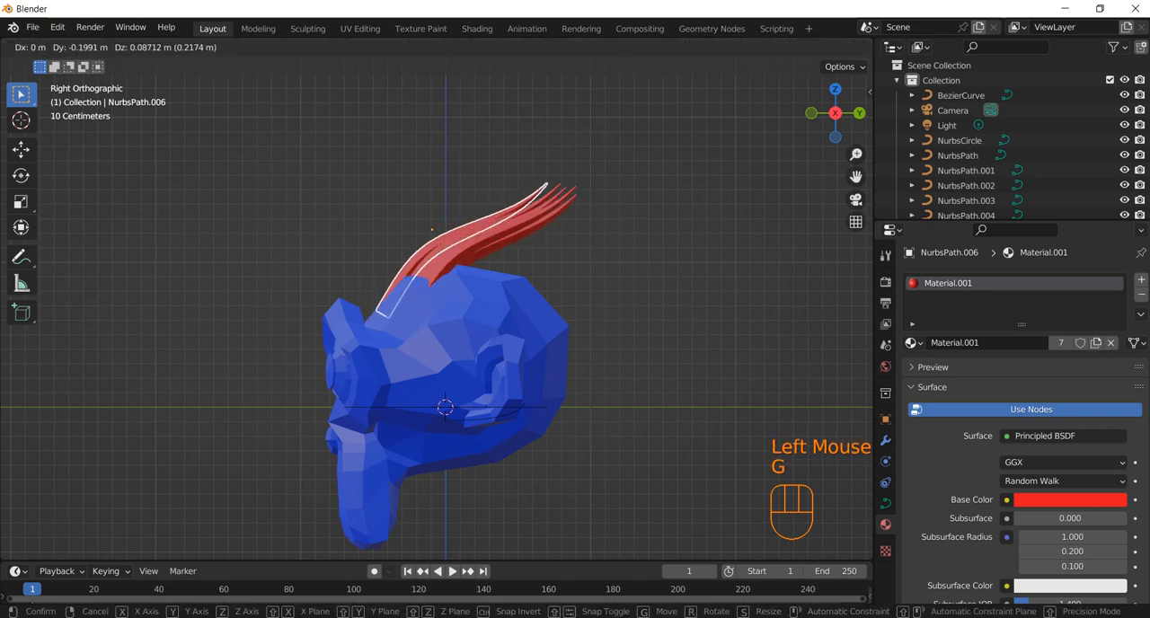
{"action": "left_click", "coordinate": [528, 257]}
{"action": "key", "text": "s"}
{"action": "left_click", "coordinate": [530, 258]}
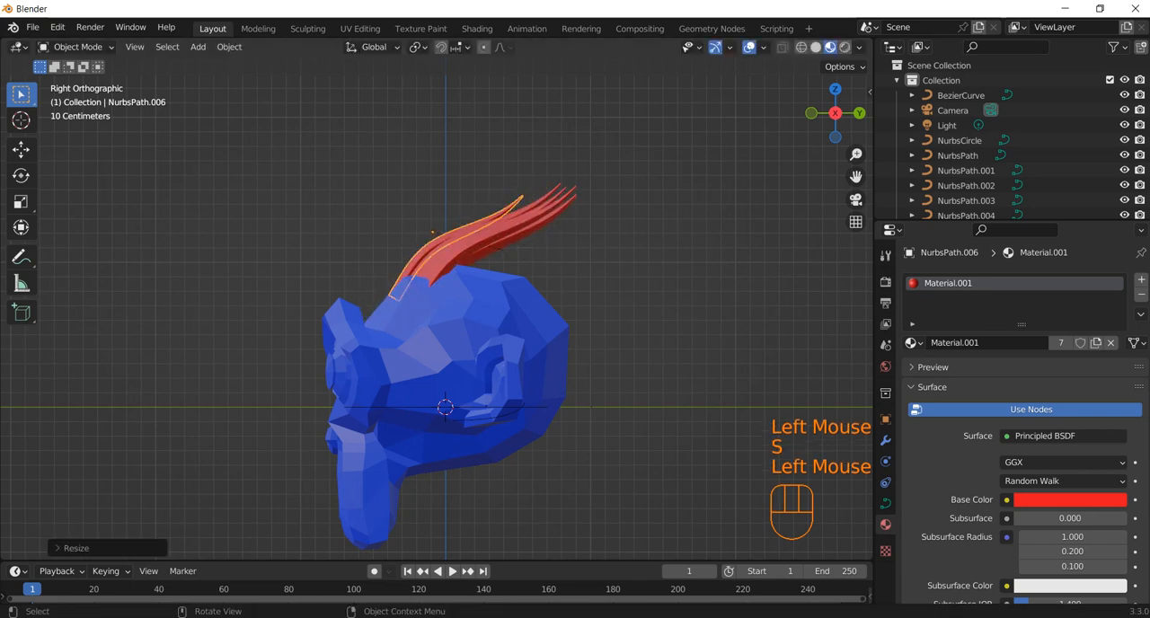
Step: Rotate the smaller strand slightly more upright and shift it about 0.12 m forward and down onto the forehead
{"action": "mouse_move", "coordinate": [530, 257]}
{"action": "middle_mouse_down"}
{"action": "mouse_move", "coordinate": [549, 289]}
{"action": "mouse_move", "coordinate": [539, 277]}
{"action": "middle_mouse_up"}
{"action": "scroll", "coordinate": [539, 276], "scroll_direction": "up", "scroll_amount": 3}
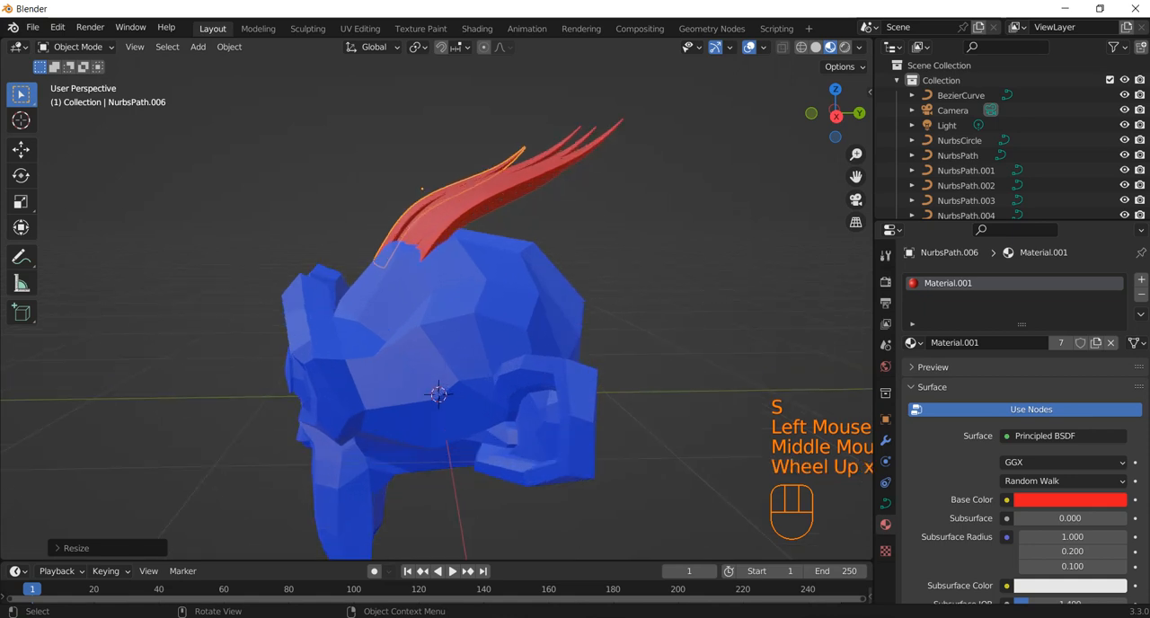
{"action": "key", "text": "r"}
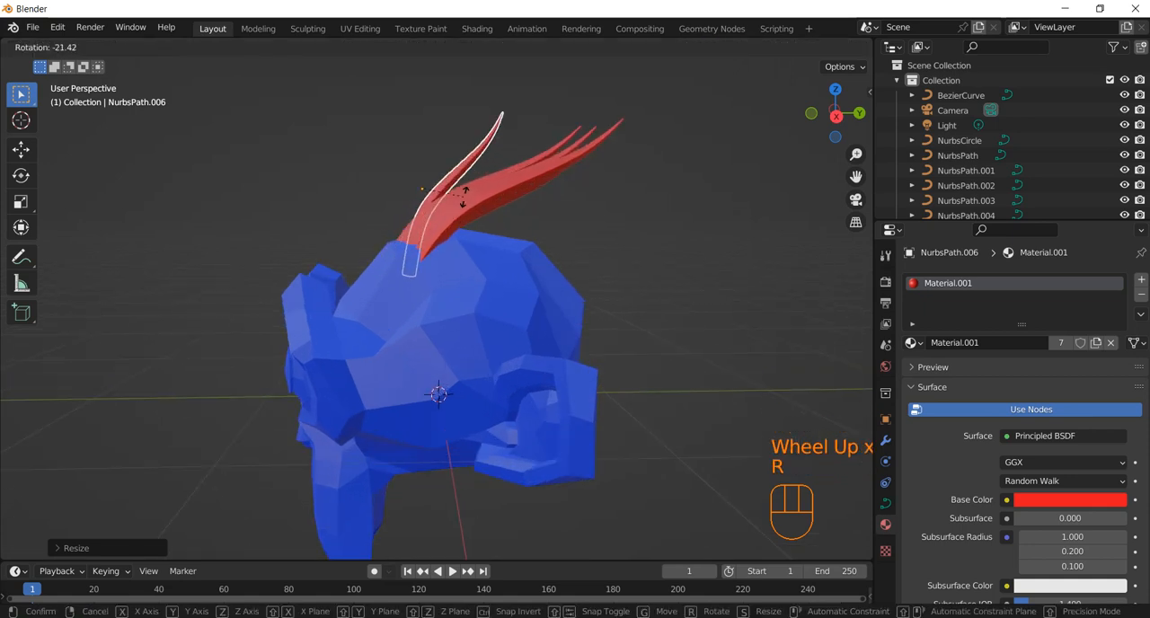
{"action": "left_click", "coordinate": [472, 212]}
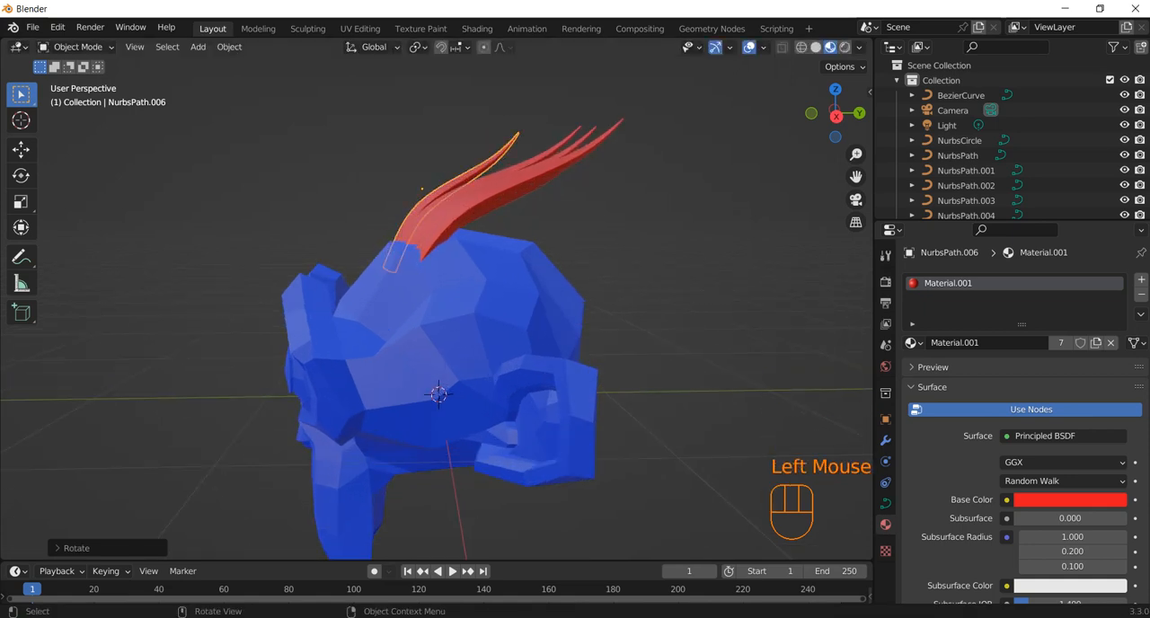
{"action": "key", "text": "KP_3"}
{"action": "key", "text": "g"}
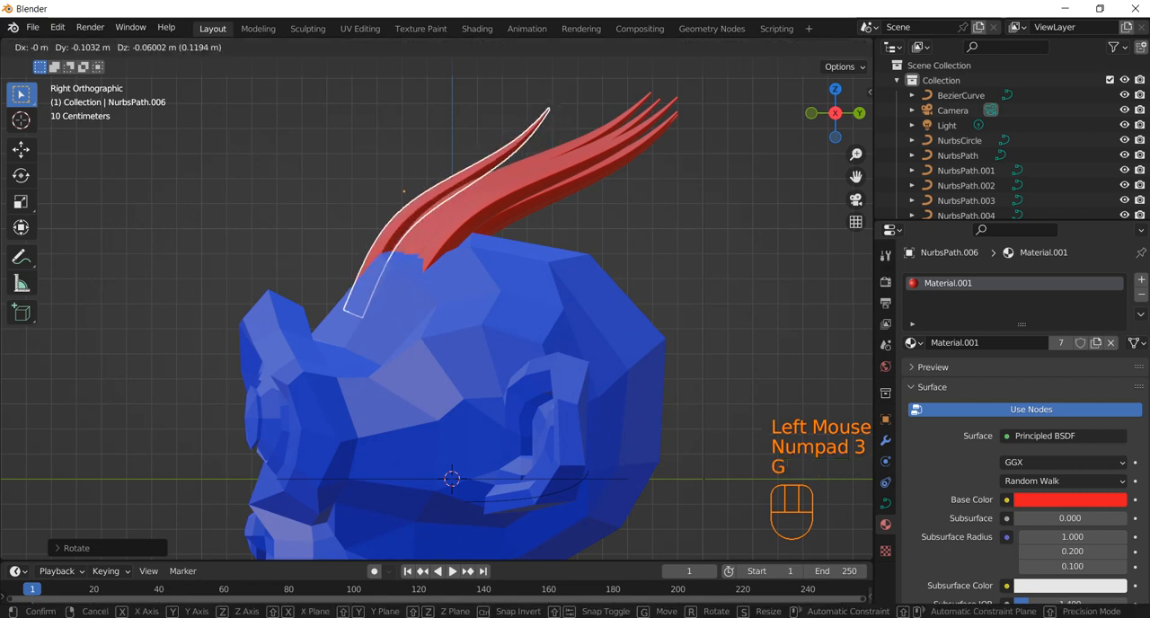
{"action": "left_click", "coordinate": [444, 226]}
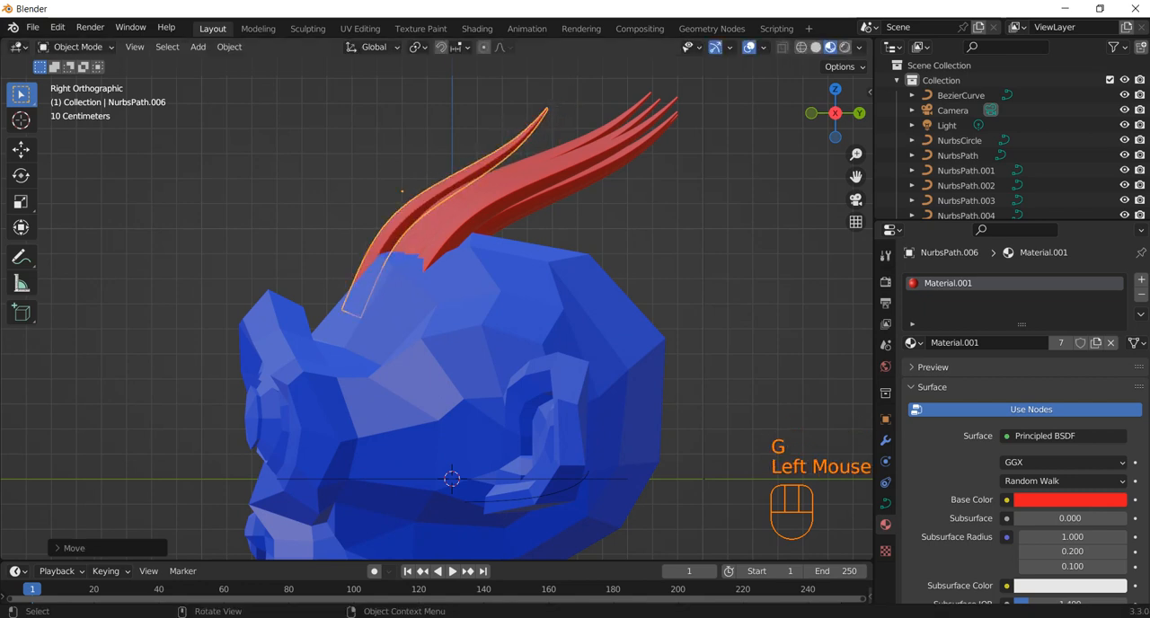
Step: Duplicate the forehead strand five times in the front view, spreading the copies across the hairline to fill the gaps
{"action": "key", "text": "KP_1"}
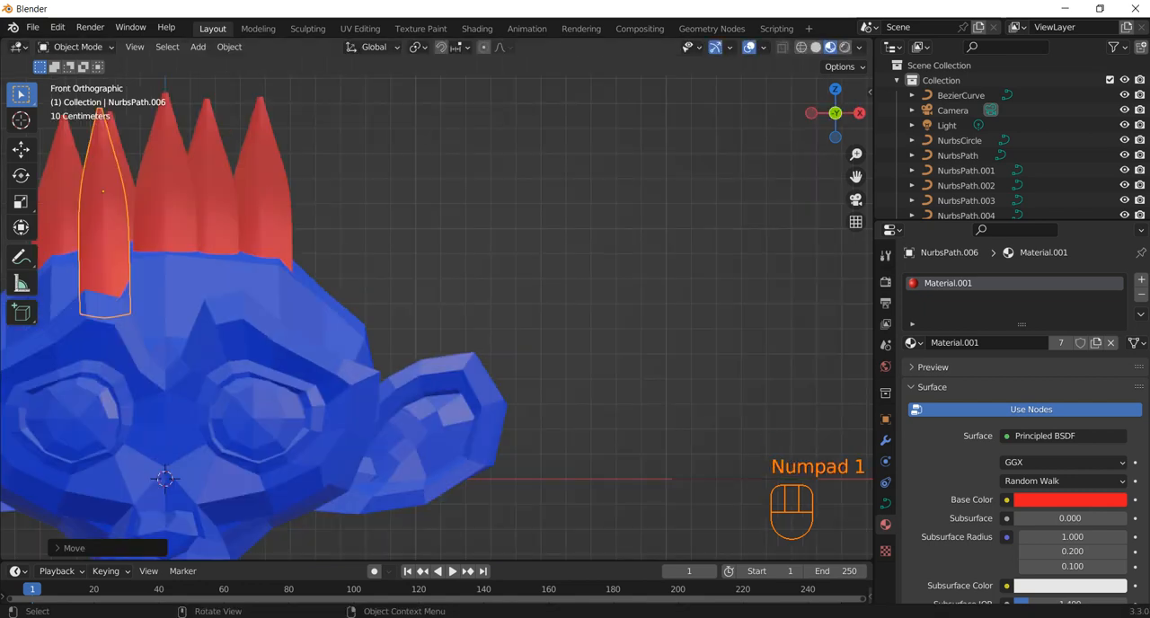
{"action": "key", "text": "shift+d"}
{"action": "left_click", "coordinate": [154, 186]}
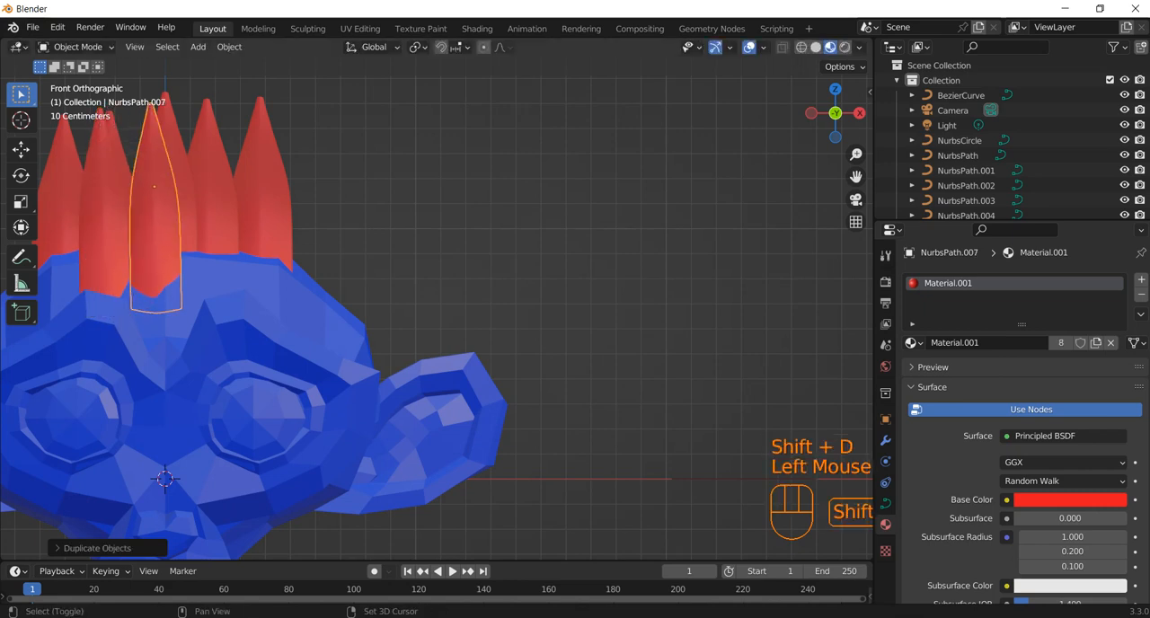
{"action": "key", "text": "shift+d"}
{"action": "left_click", "coordinate": [189, 186]}
{"action": "key", "text": "shift+d"}
{"action": "left_click", "coordinate": [223, 186]}
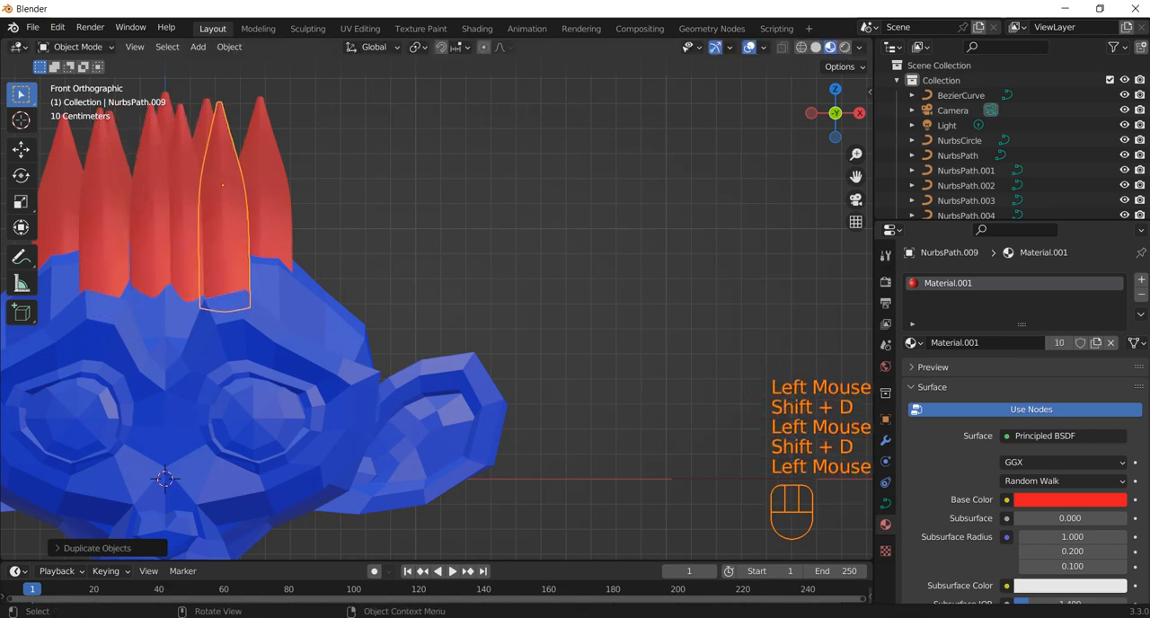
{"action": "key", "text": "z"}
{"action": "key", "text": "shift+d"}
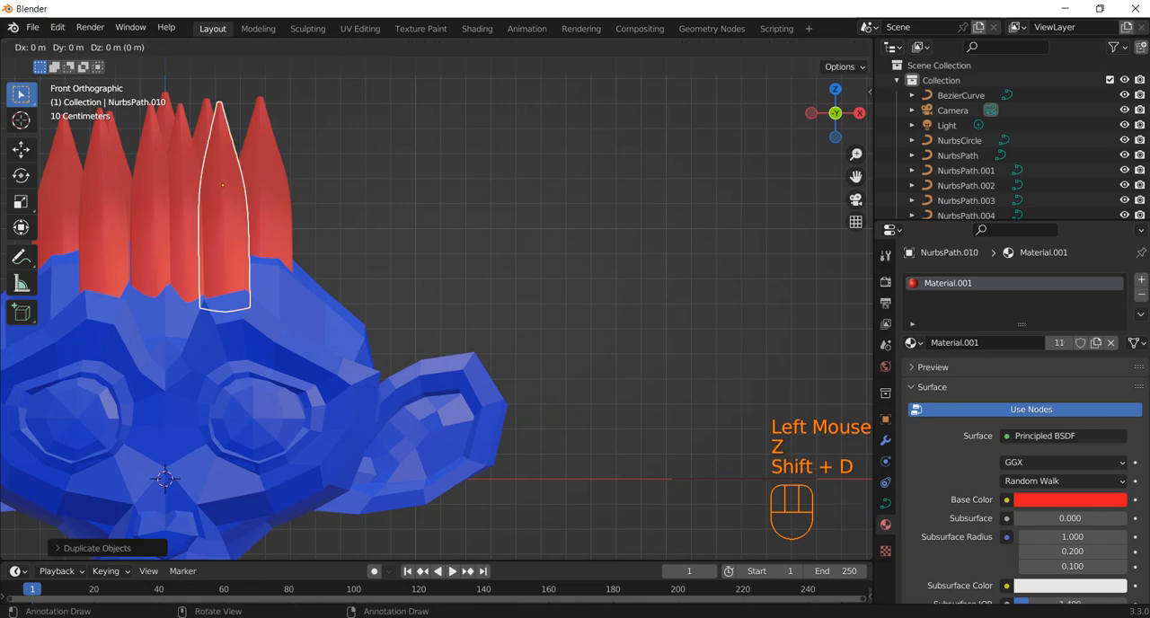
{"action": "left_click", "coordinate": [252, 186]}
{"action": "key", "text": "shift+d"}
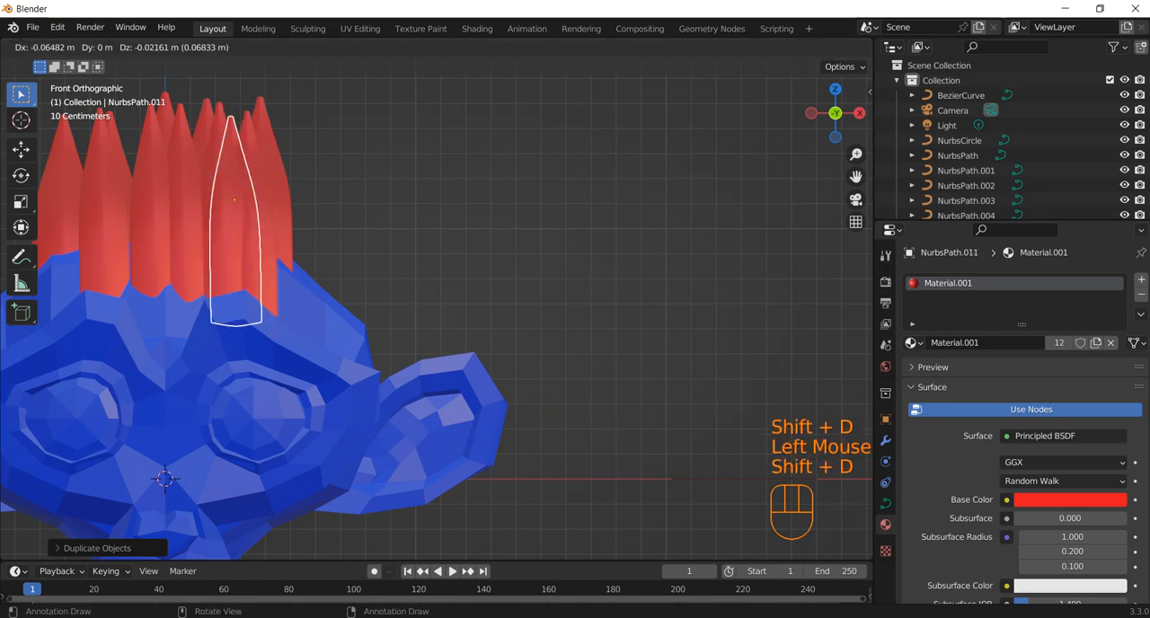
{"action": "left_click", "coordinate": [132, 218]}
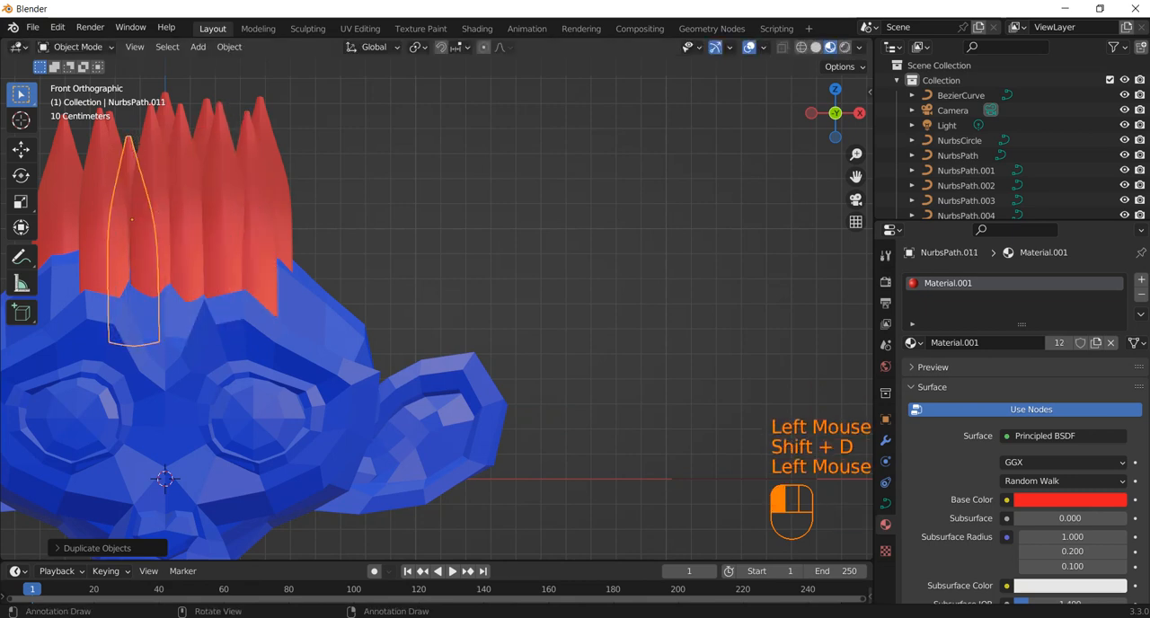
Step: Deselect the strands and examine the hair from the side, from behind and from the front
{"action": "key", "text": "KP_1"}
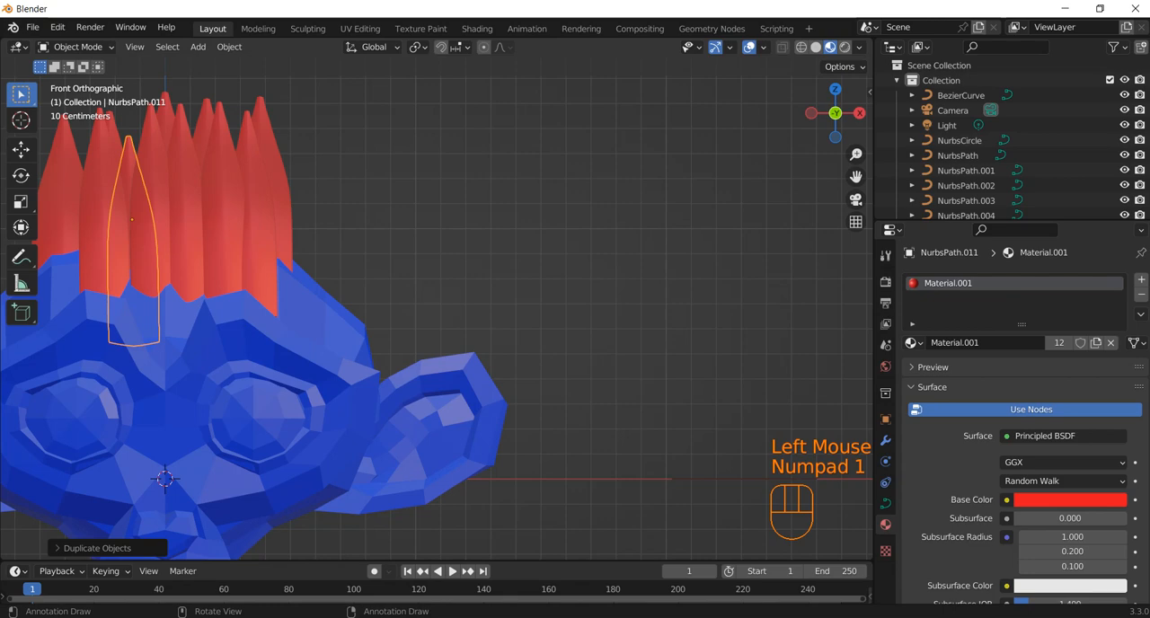
{"action": "left_click", "coordinate": [503, 218]}
{"action": "key", "text": "KP_3"}
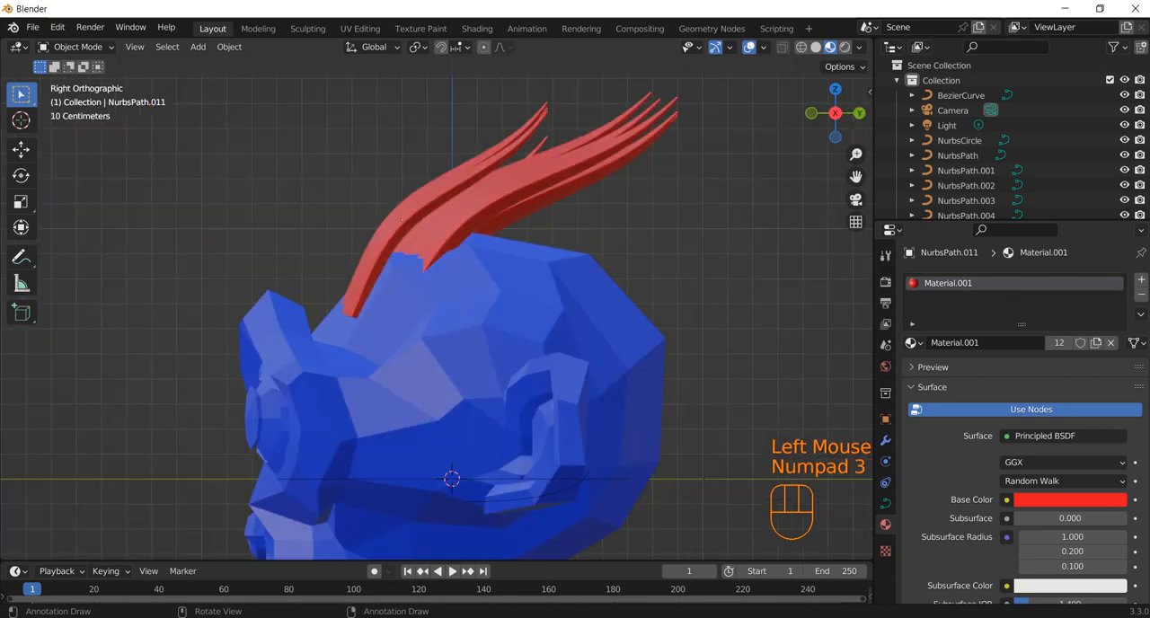
{"action": "mouse_move", "coordinate": [539, 314]}
{"action": "middle_mouse_down"}
{"action": "mouse_move", "coordinate": [395, 314]}
{"action": "mouse_move", "coordinate": [557, 310]}
{"action": "mouse_move", "coordinate": [629, 292]}
{"action": "mouse_move", "coordinate": [551, 301]}
{"action": "middle_mouse_up"}
{"action": "scroll", "coordinate": [396, 314], "scroll_direction": "down", "scroll_amount": 2}
{"action": "scroll", "coordinate": [557, 310], "scroll_direction": "down", "scroll_amount": 3}
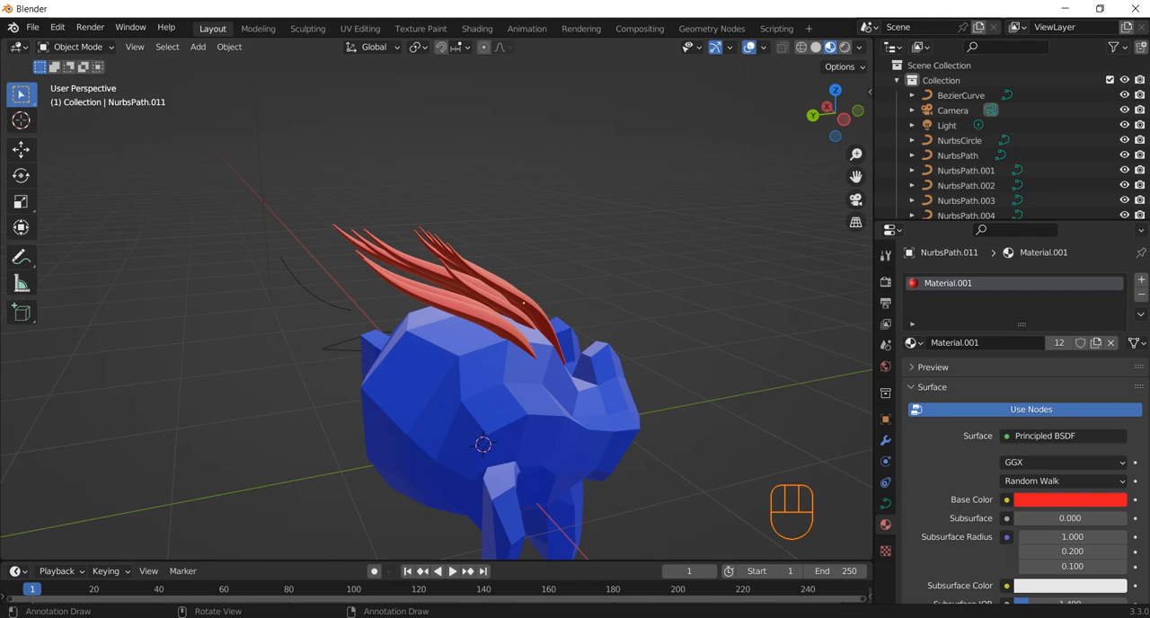
{"action": "middle_click_drag", "start_coordinate": [550, 301], "coordinate": [413, 303]}
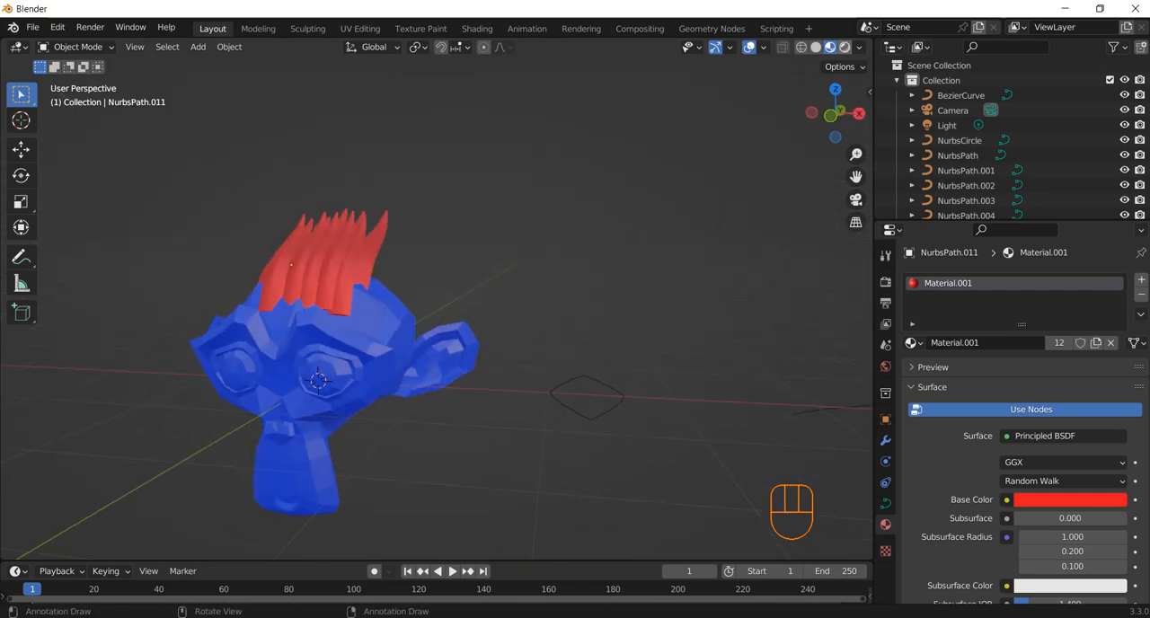
Step: Preview the head in rendered shading, return to material preview, and check the hair from the front and above
{"action": "left_click", "coordinate": [844, 47]}
{"action": "middle_click_drag", "start_coordinate": [324, 386], "coordinate": [489, 330], "text": "shift"}
{"action": "left_click", "coordinate": [830, 47]}
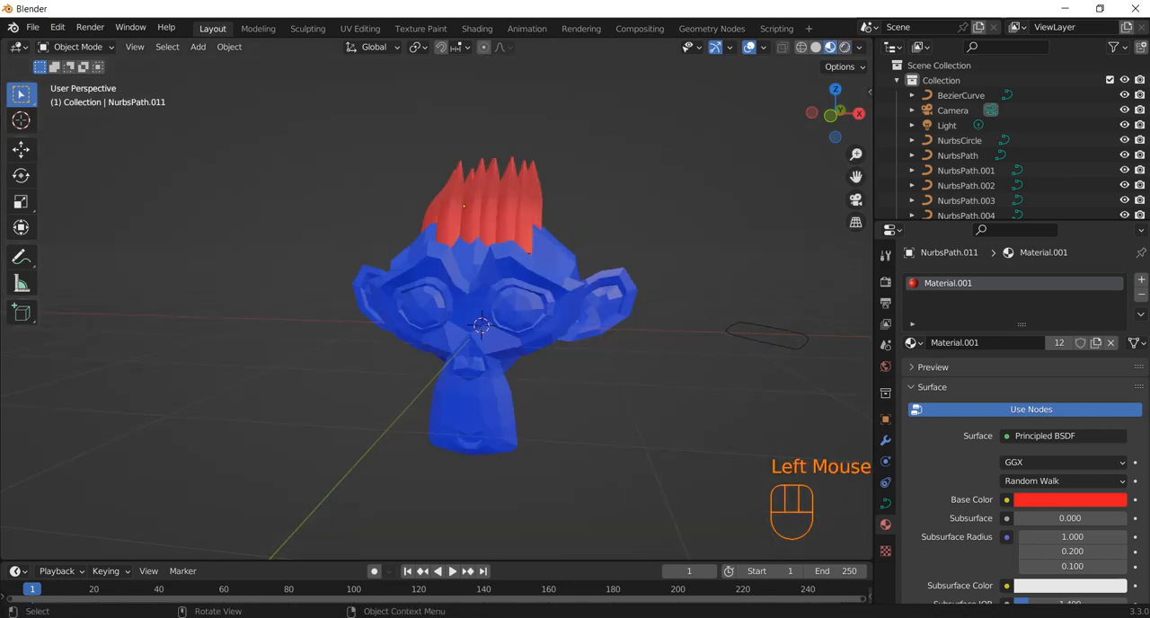
{"action": "middle_click_drag", "start_coordinate": [538, 341], "coordinate": [543, 382]}
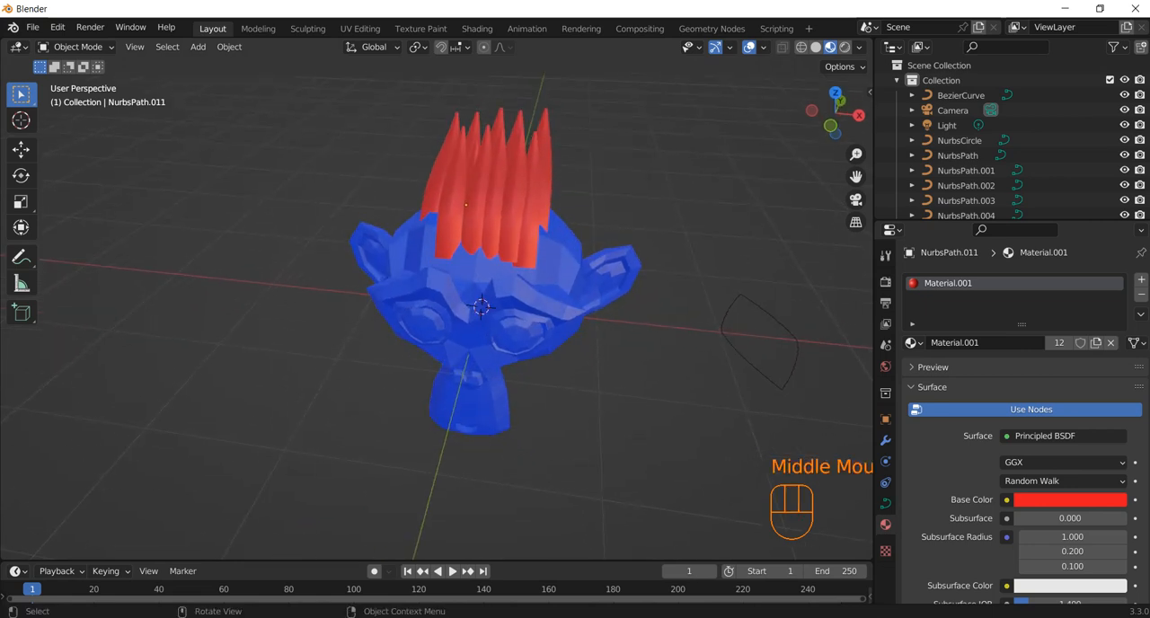
{"action": "scroll", "coordinate": [476, 305], "scroll_direction": "down", "scroll_amount": 2}
{"action": "middle_click_drag", "start_coordinate": [395, 269], "coordinate": [377, 273], "text": "shift"}
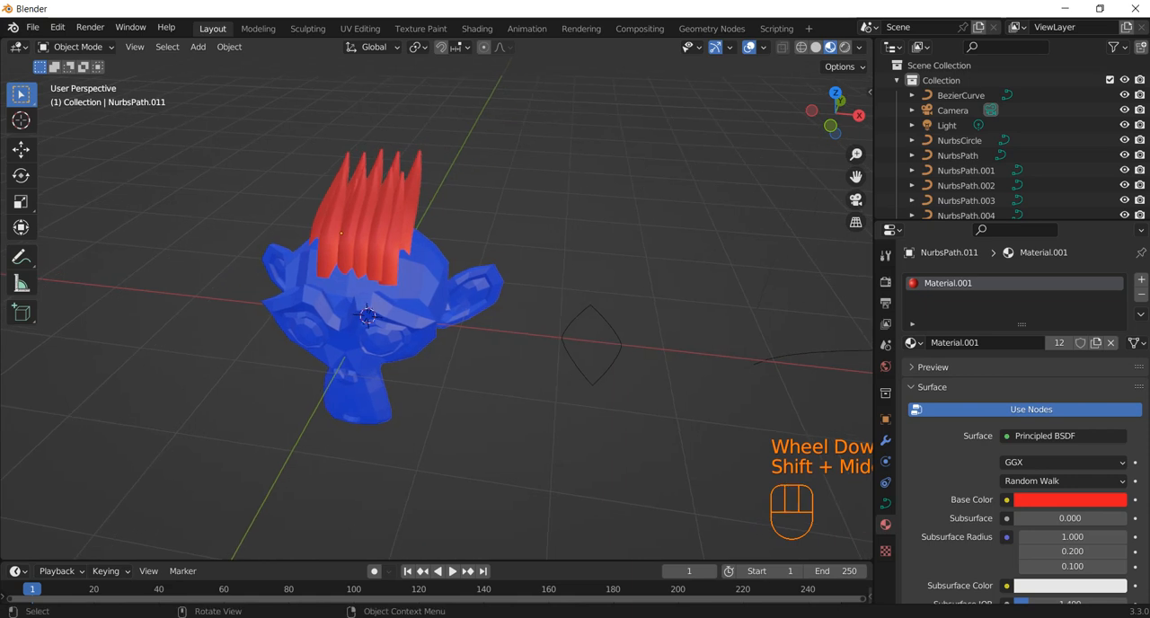